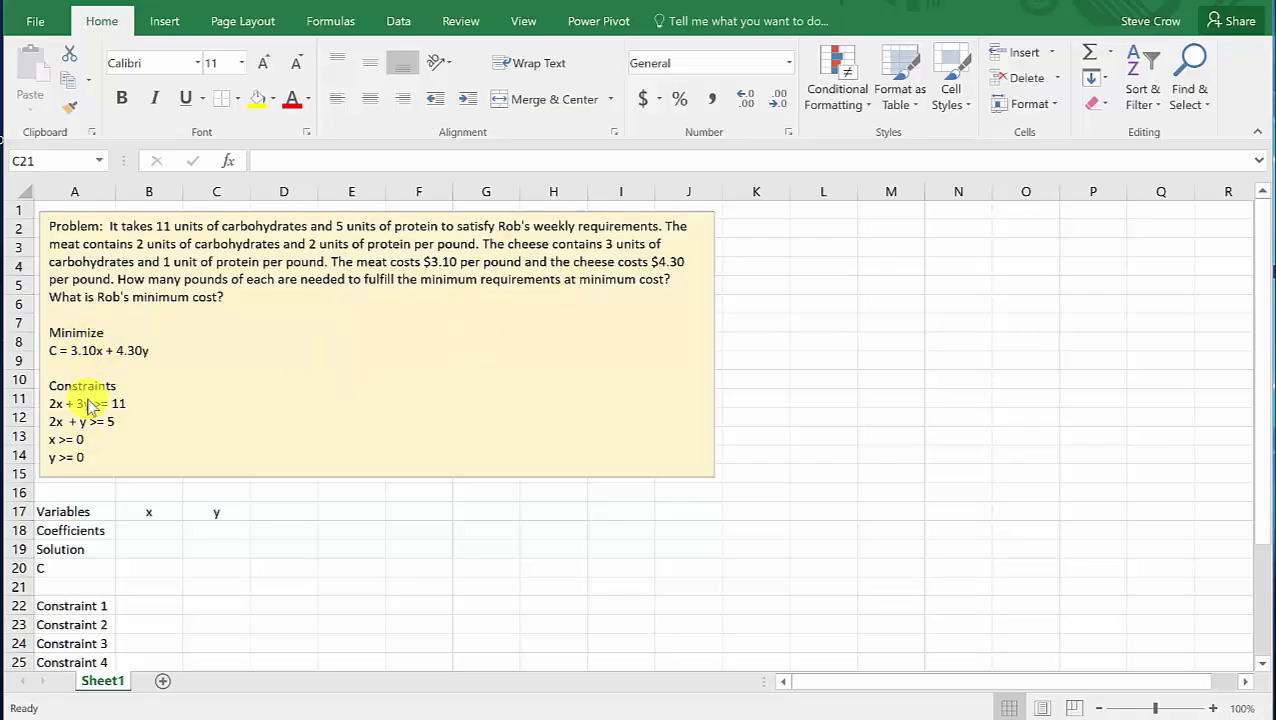
Enter the objective coefficients 3.1 for x in B18 and 4.3 for y in C18
scroll(196, 537, down, 2)
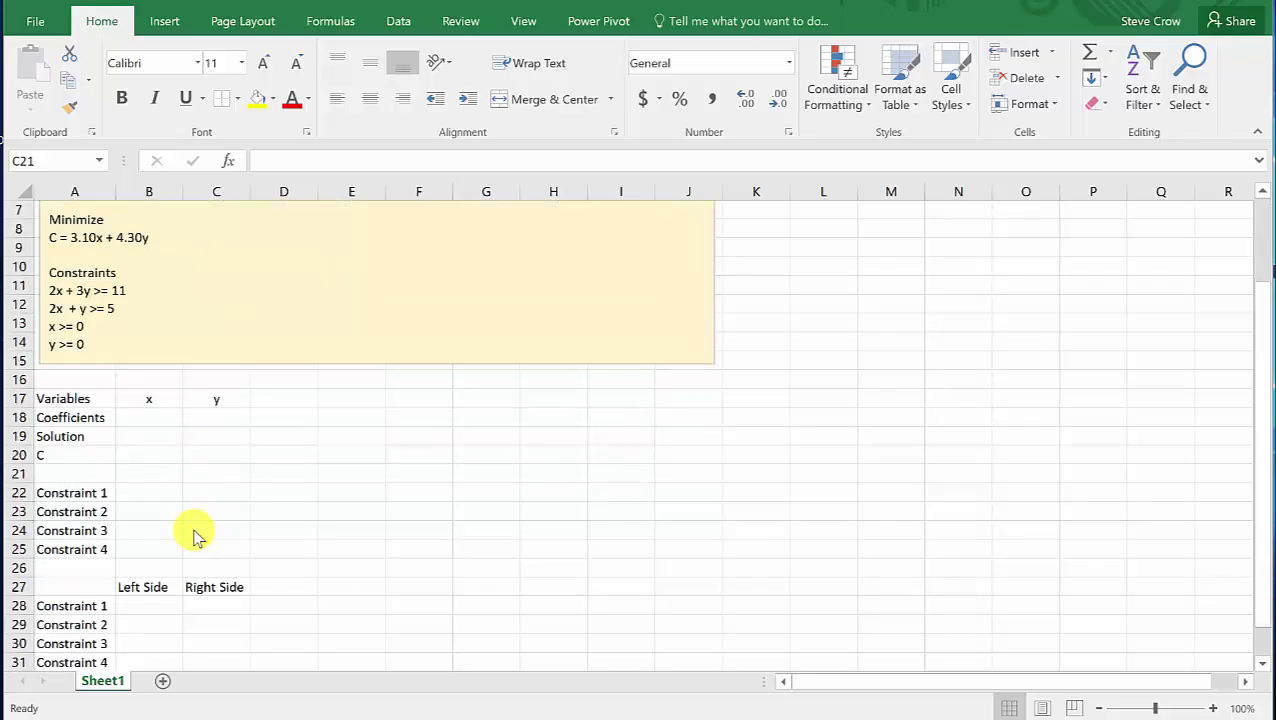
scroll(175, 534, up, 2)
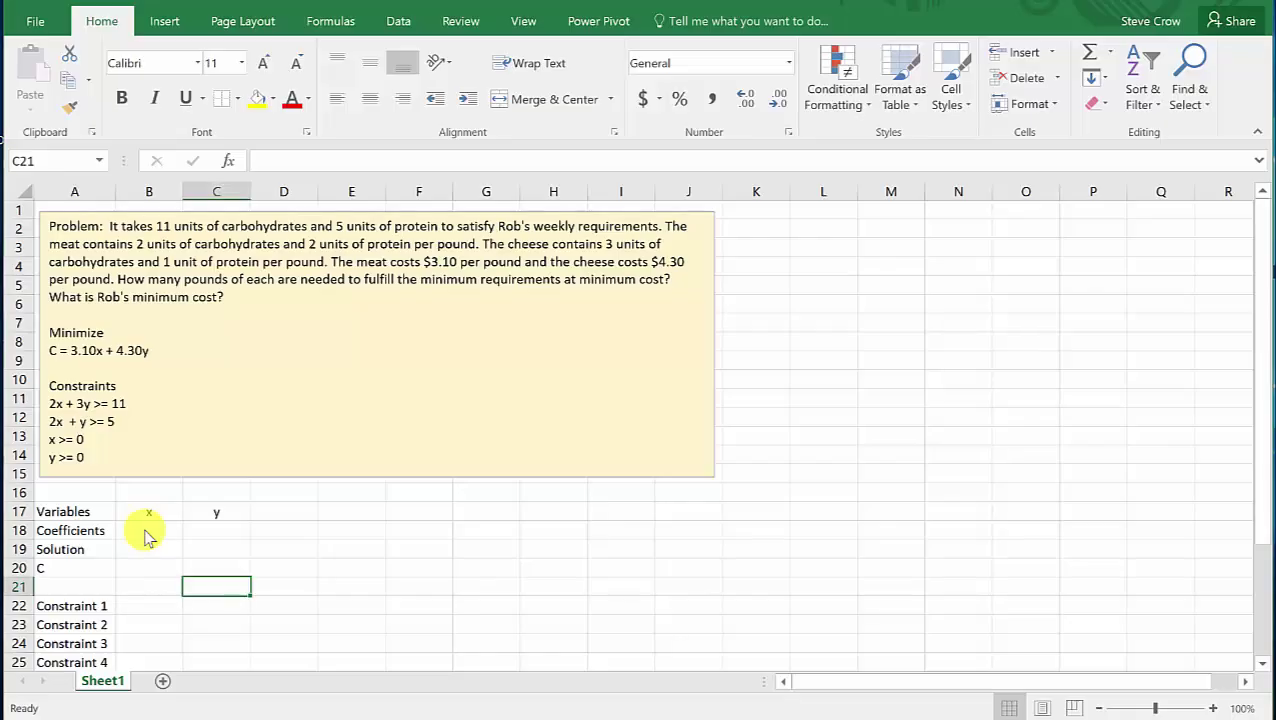
click(151, 531)
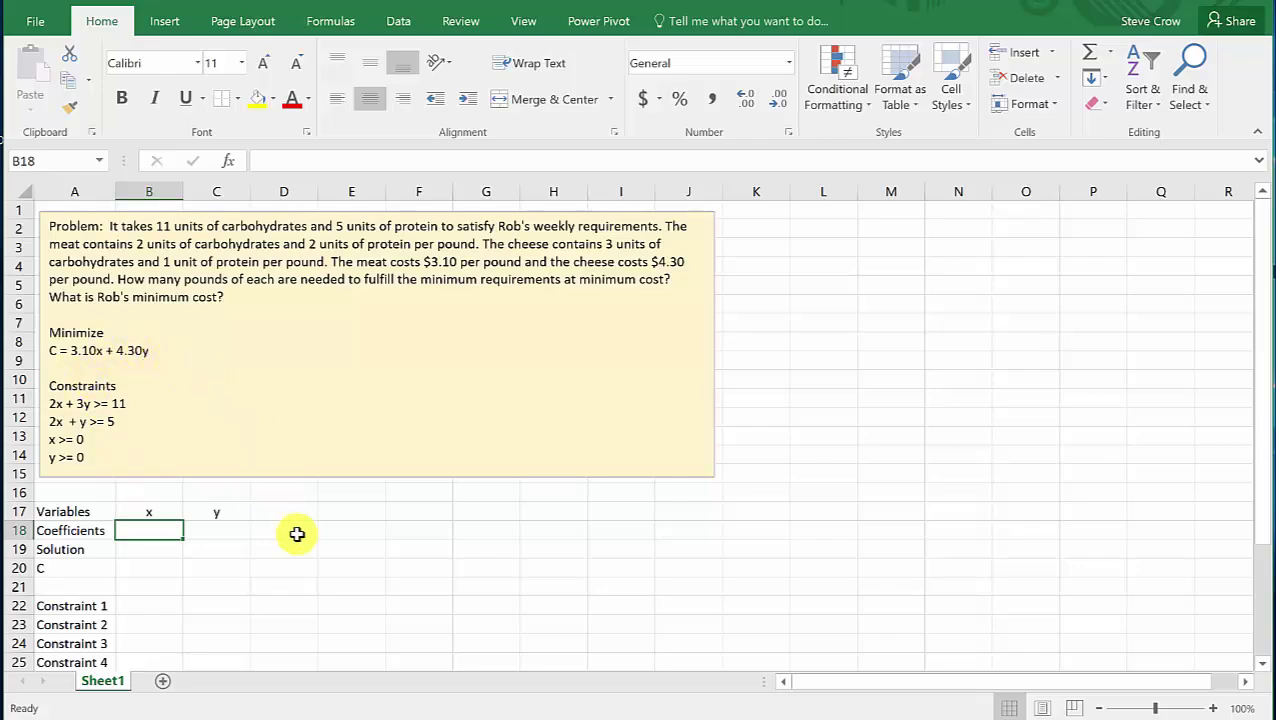
text(3.1)
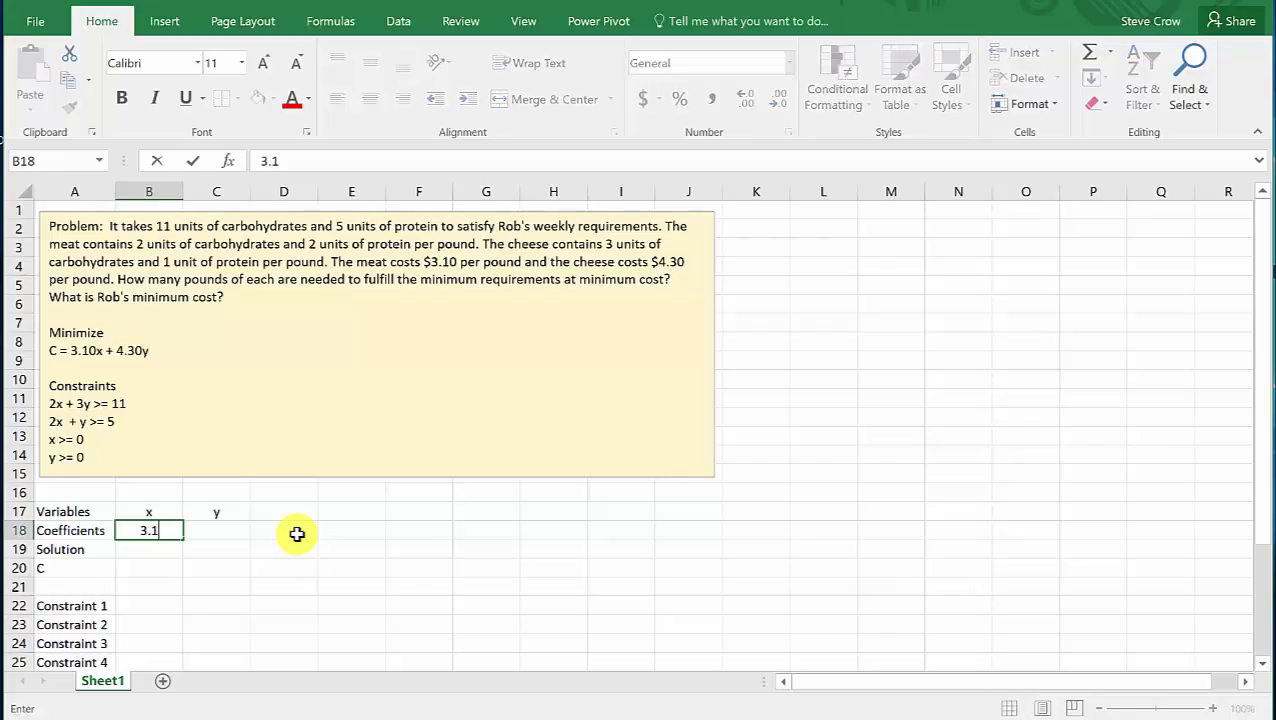
key(Tab)
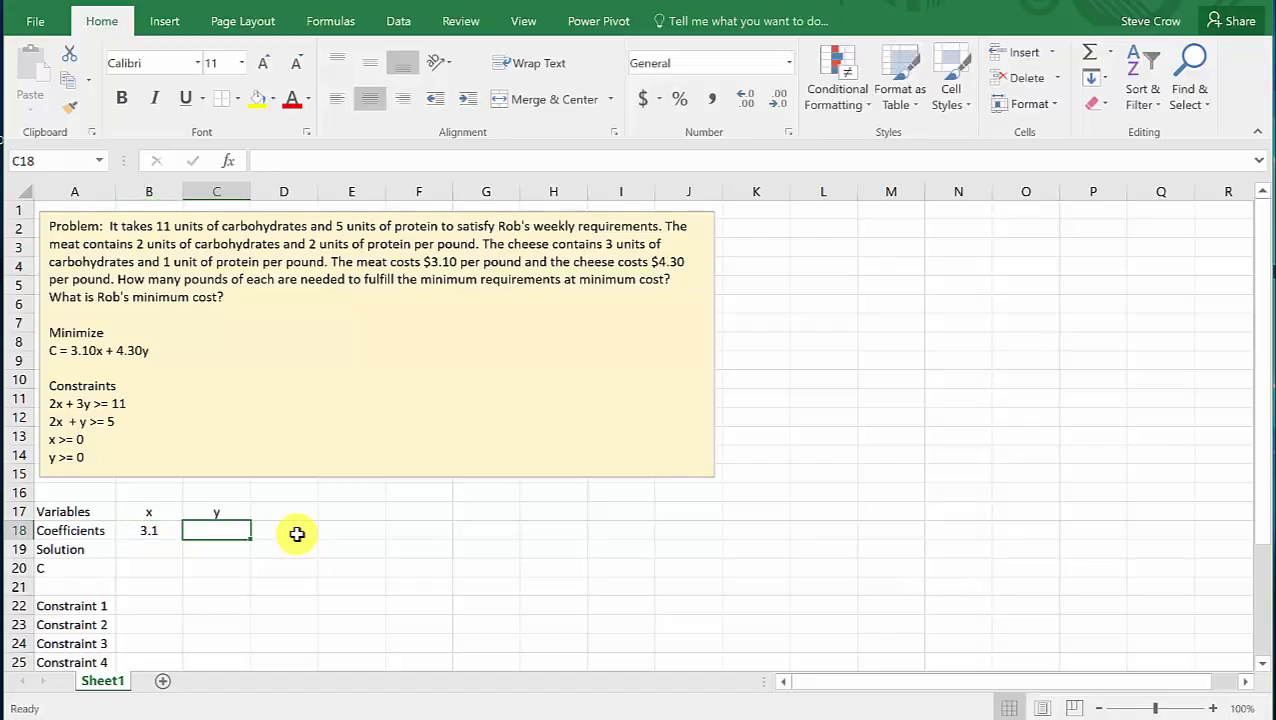
text(4.3)
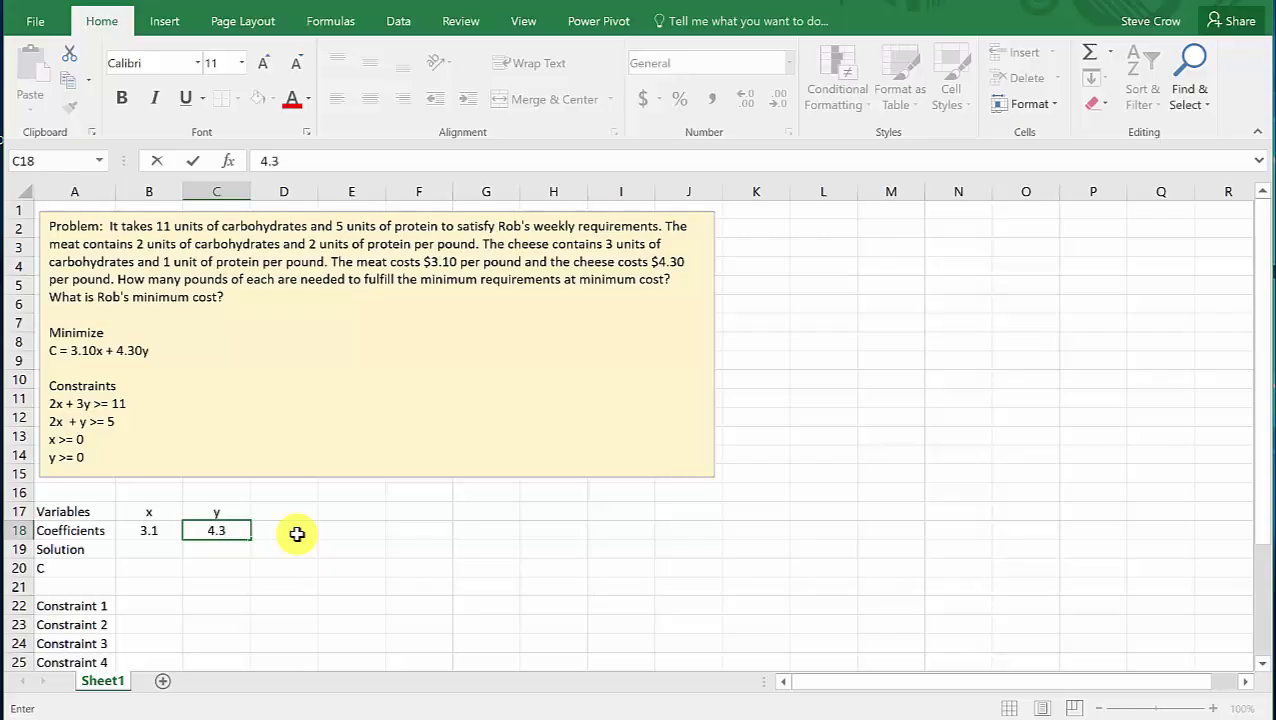
key(Return)
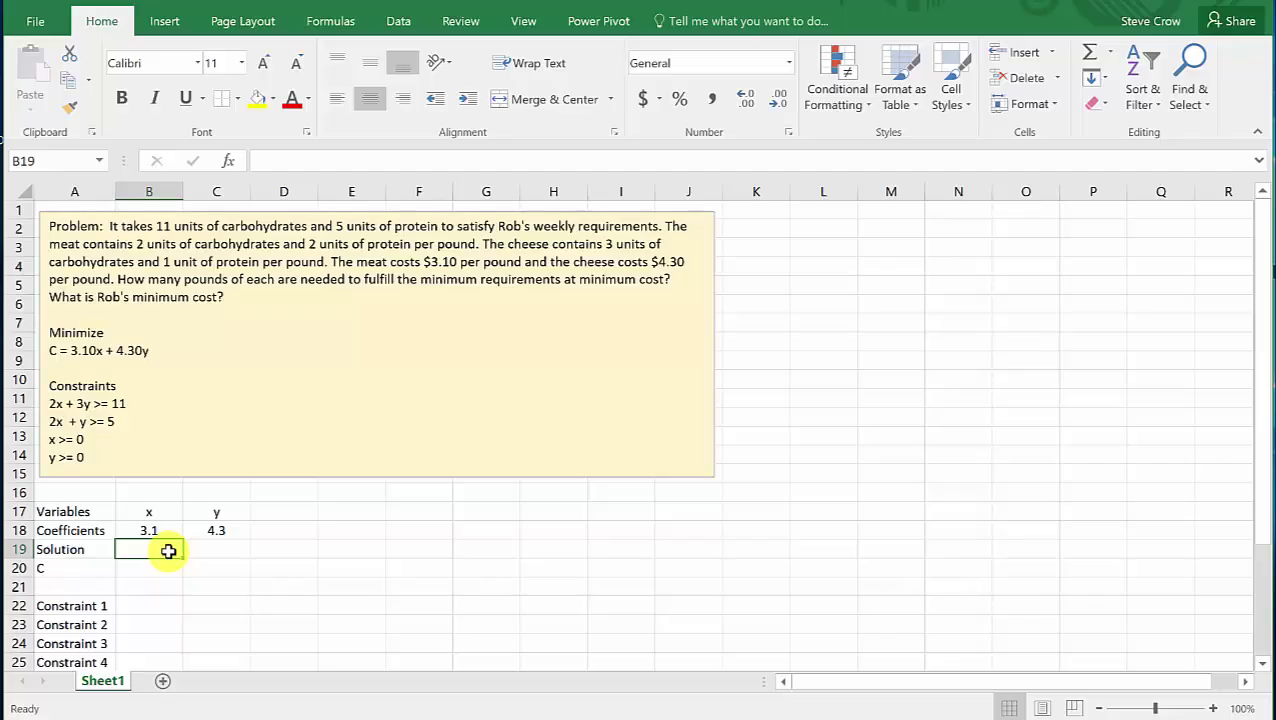
Fill the solution cells B19:C19 with yellow
drag(171, 549, 205, 550)
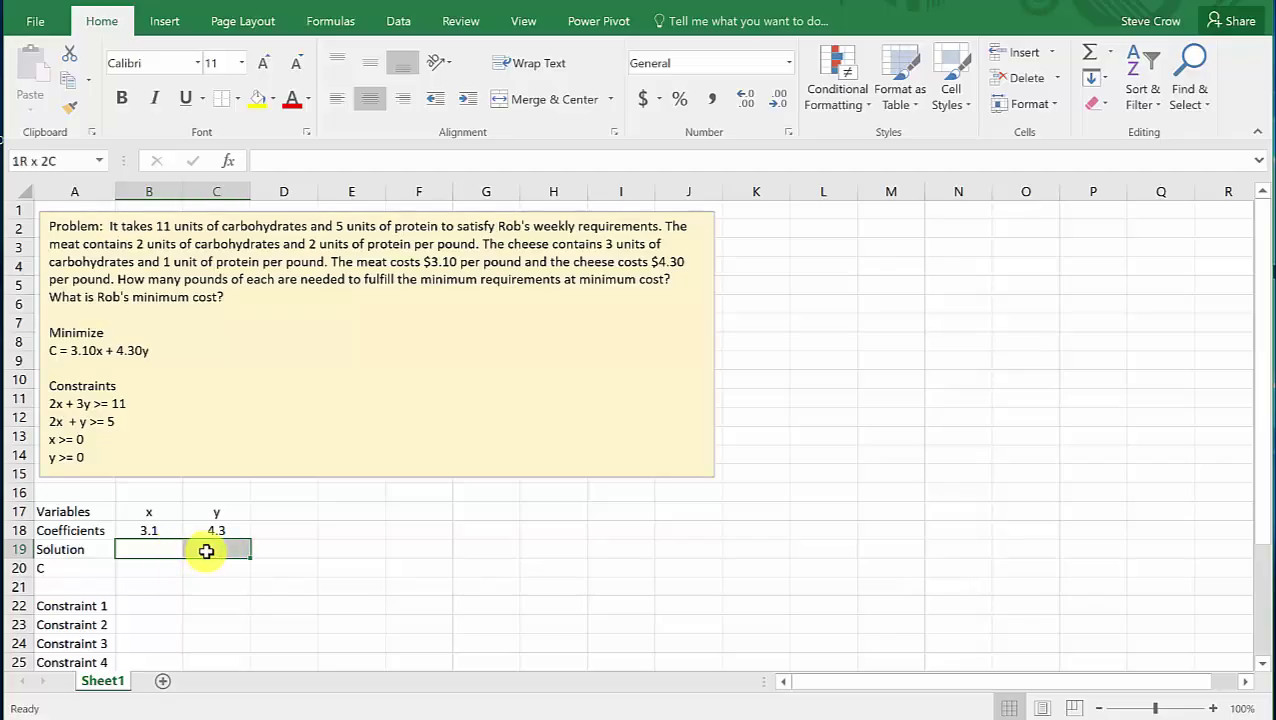
click(257, 98)
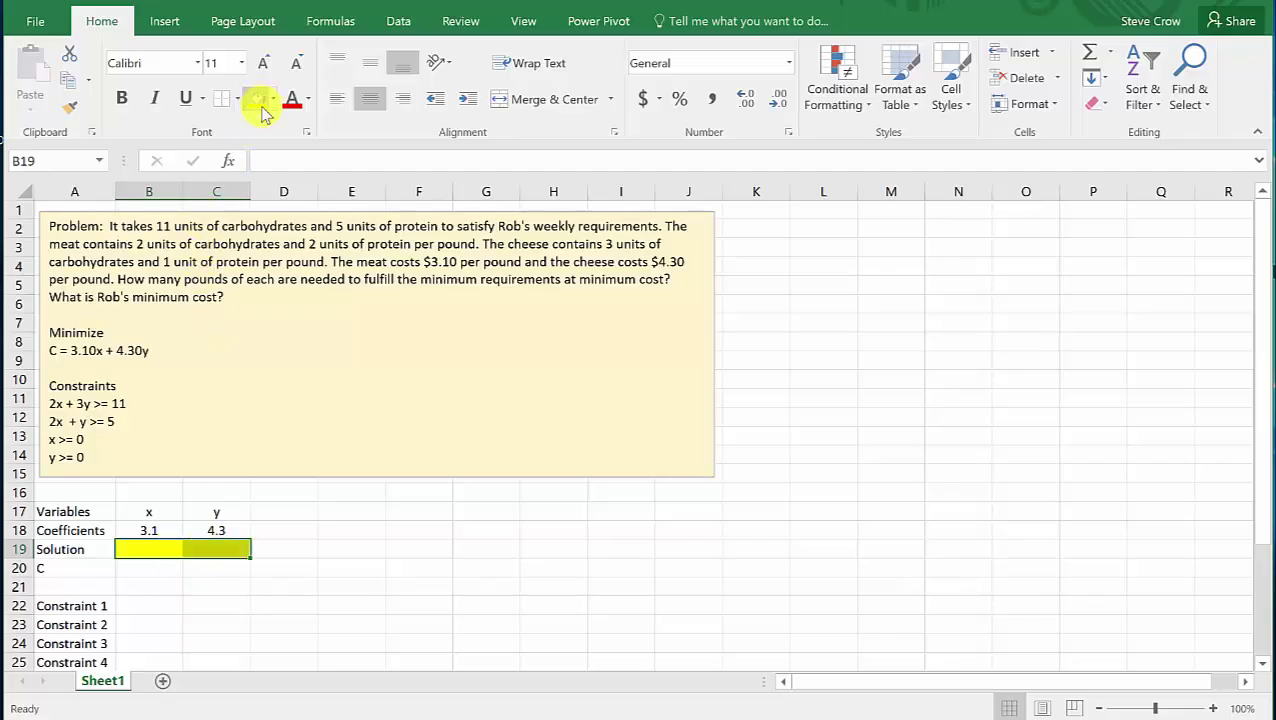
Fill the objective cell B20, beside the label C, with light blue
click(142, 567)
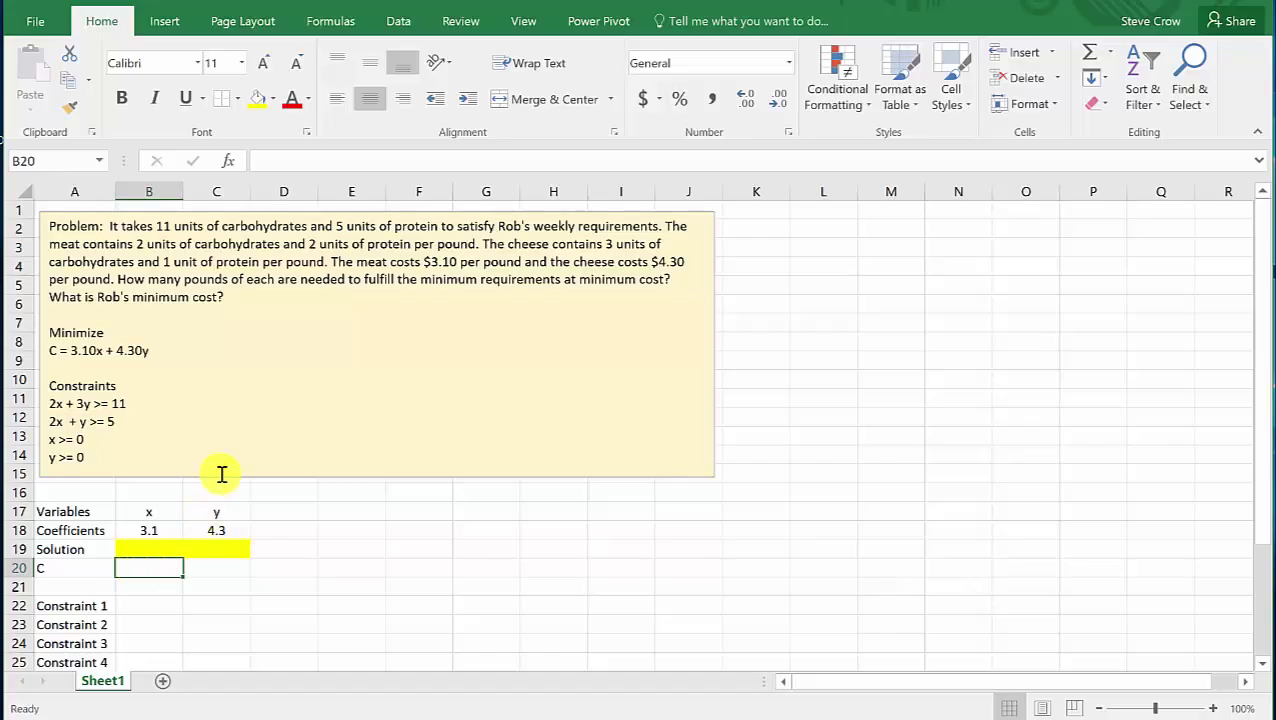
click(272, 98)
click(346, 245)
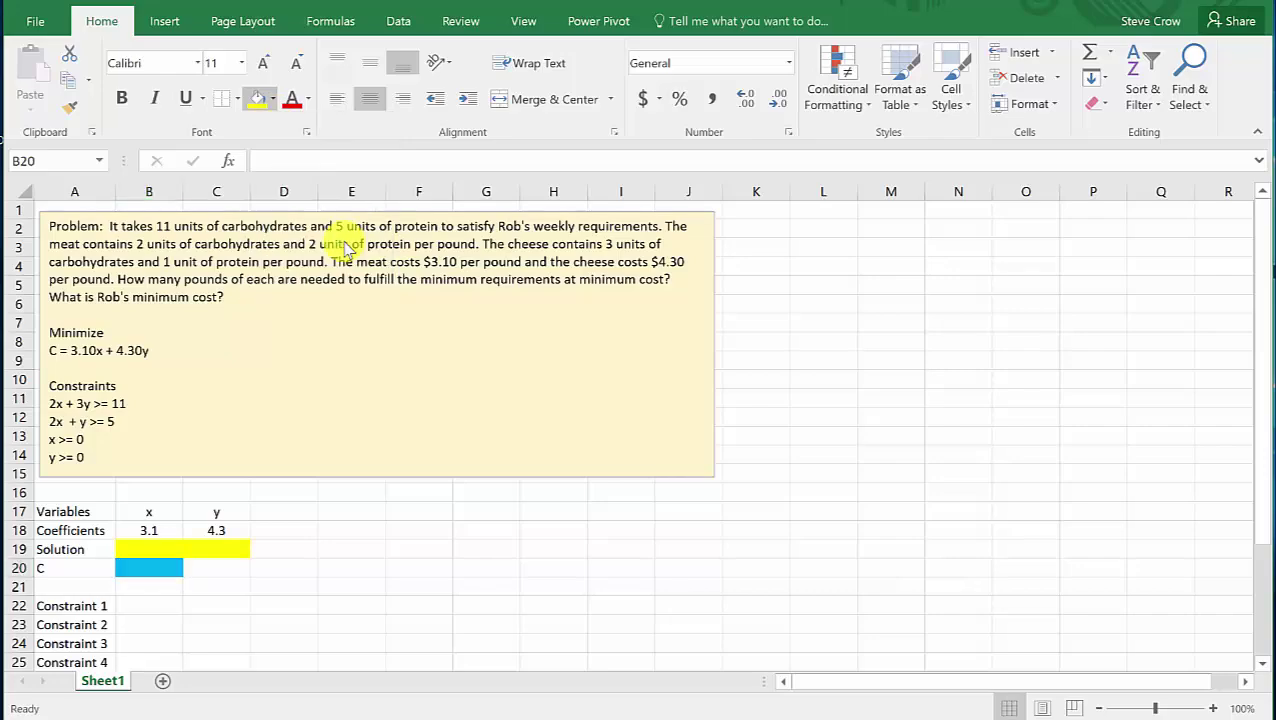
click(442, 525)
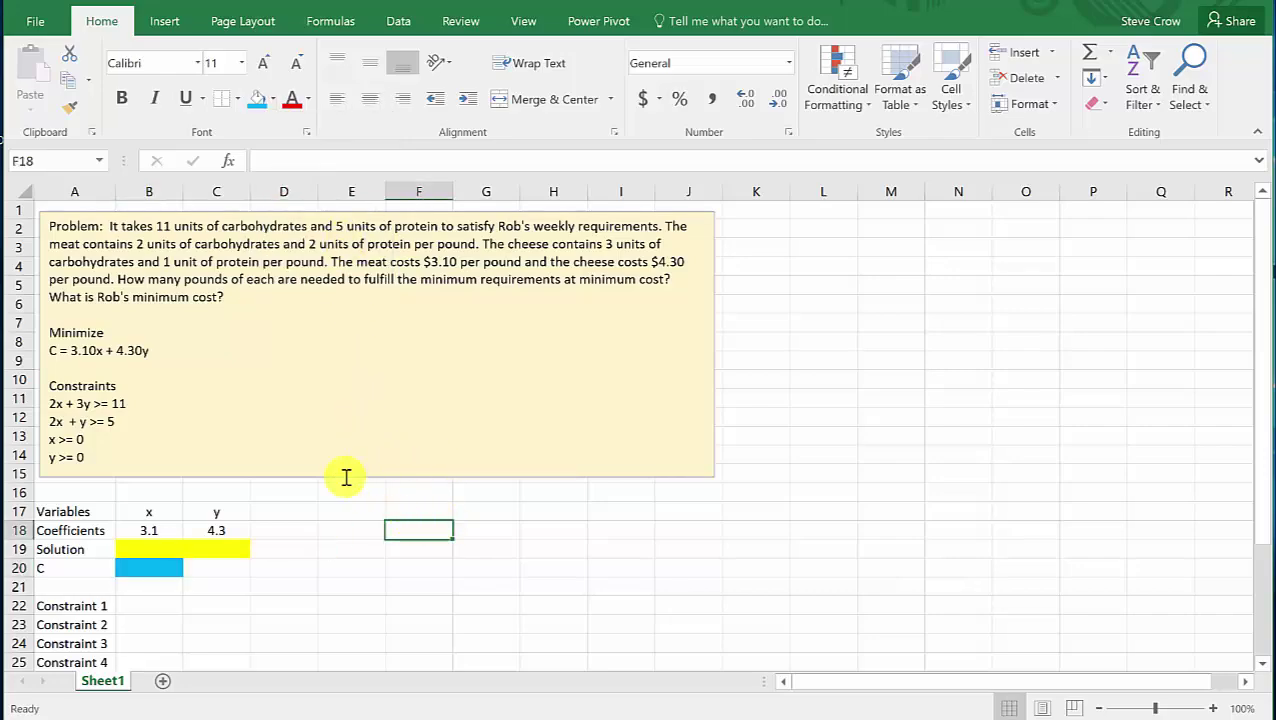
Change the fill of the objective cell B20 to light gold
click(176, 566)
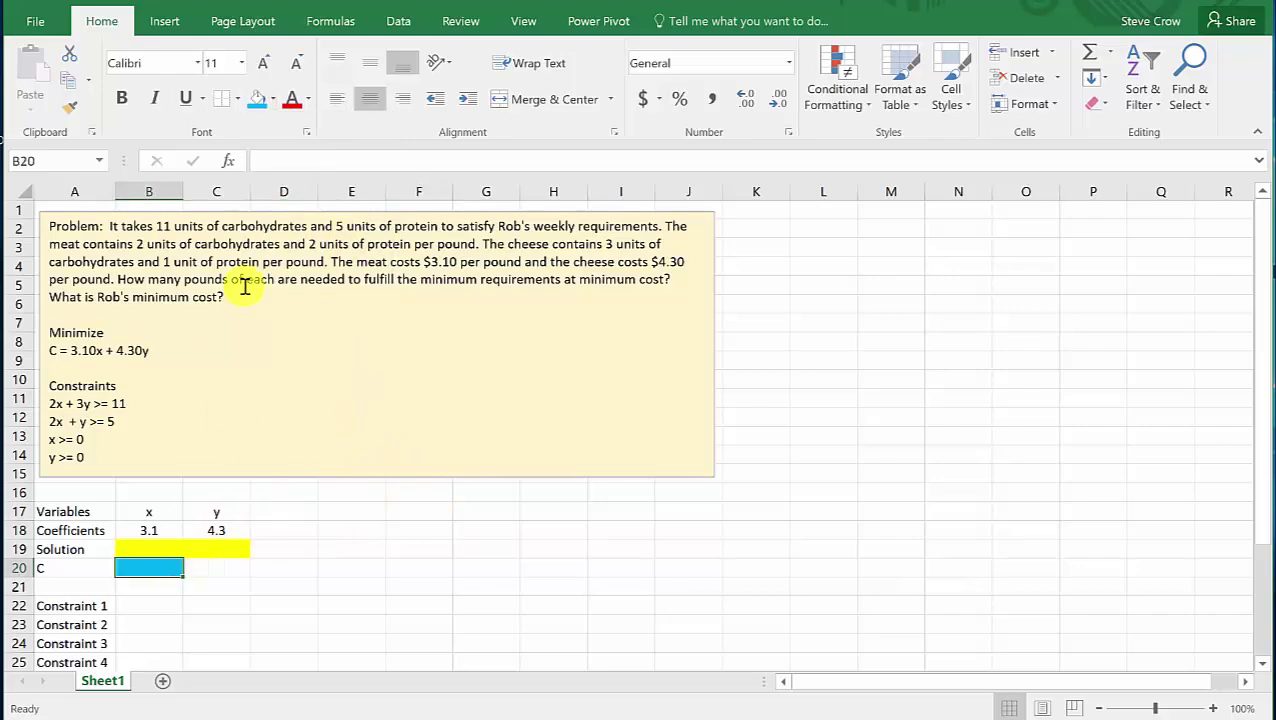
click(274, 100)
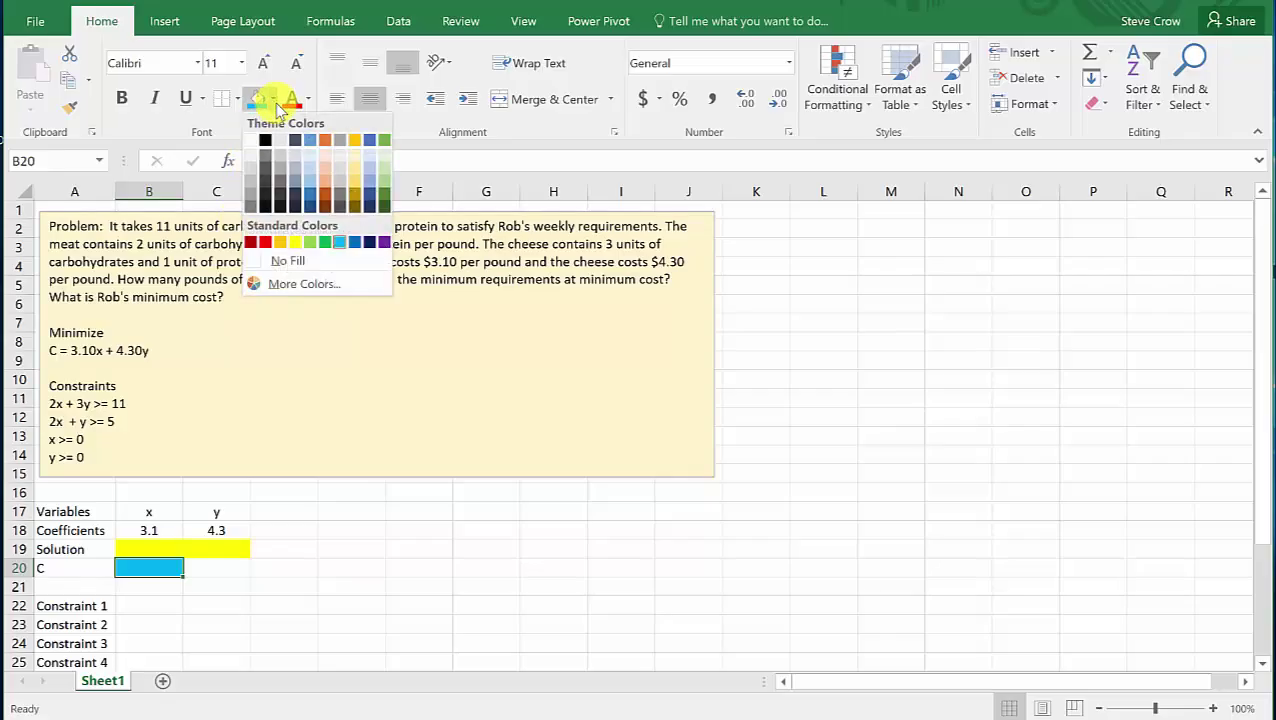
click(352, 175)
click(350, 530)
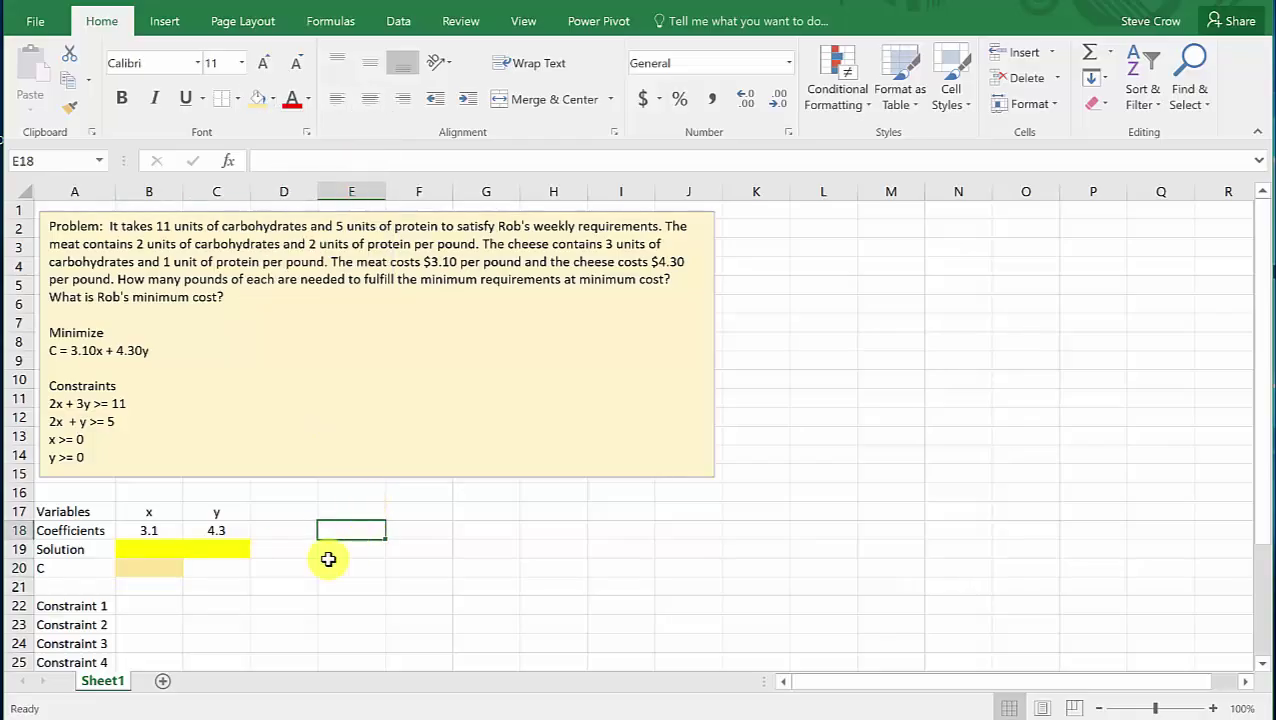
click(162, 552)
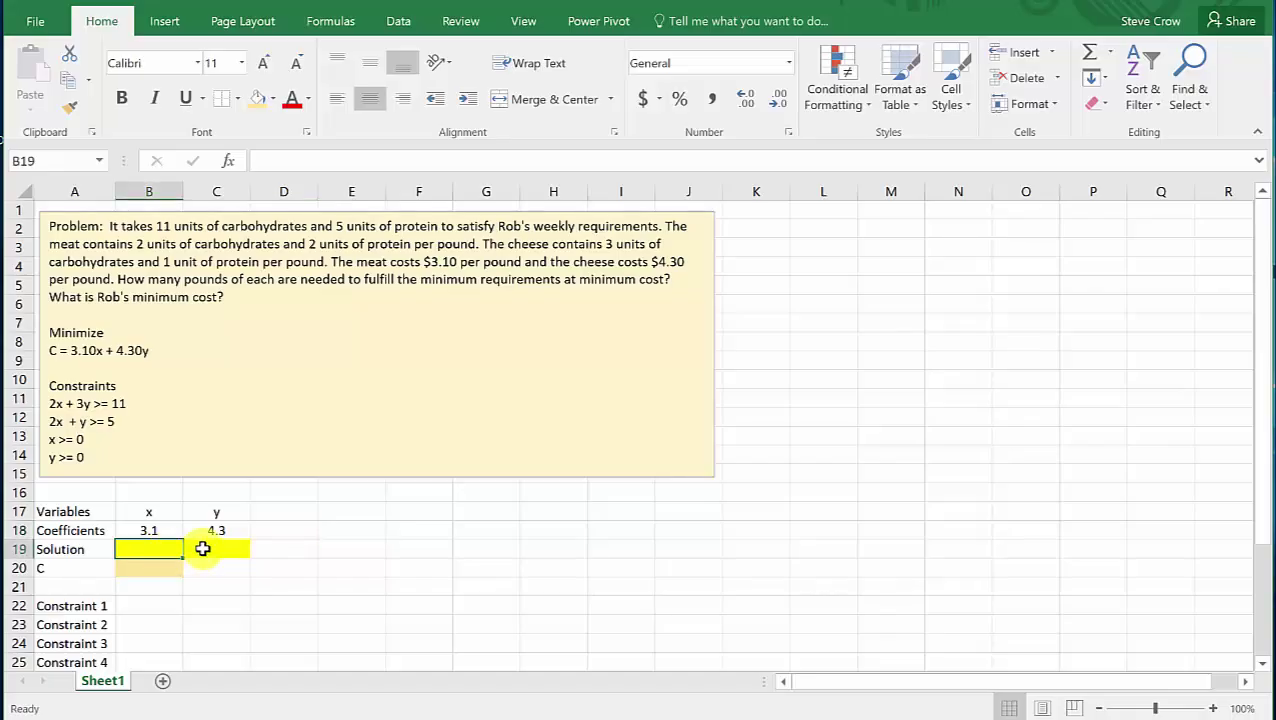
click(202, 548)
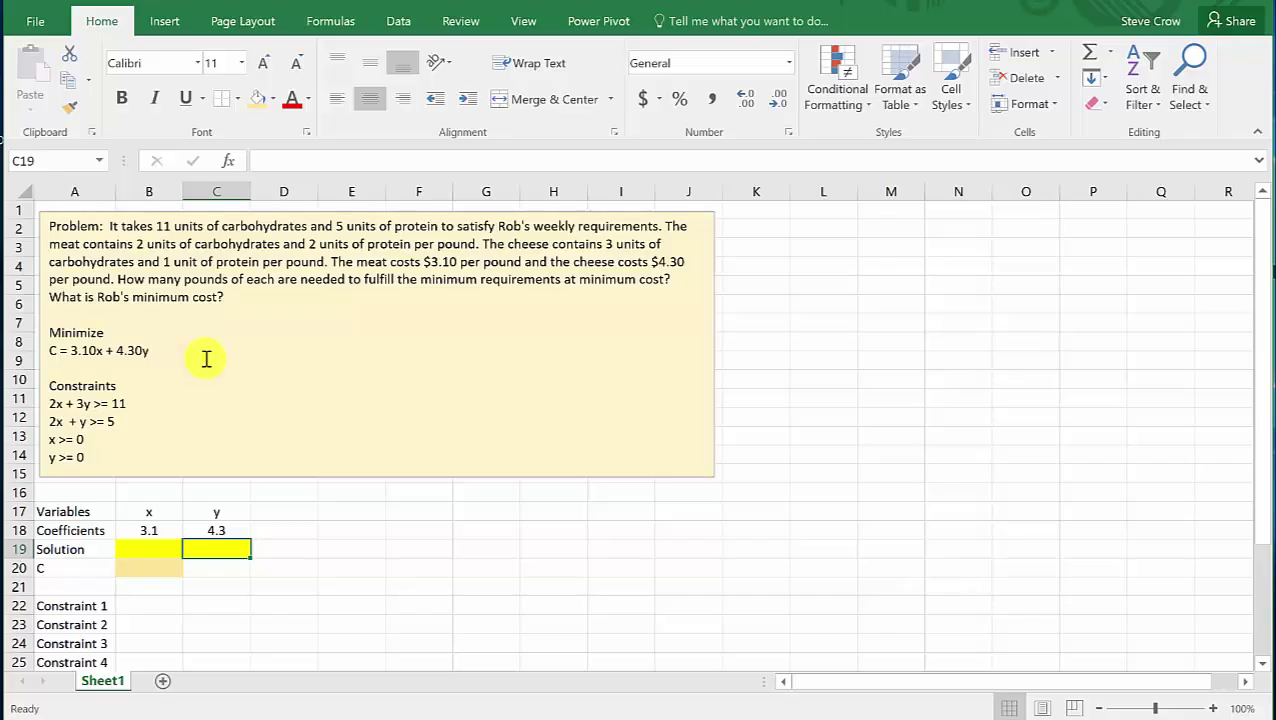
Calculate the objective C in B20 with the formula =SUMPRODUCT(B18:C18,B19:C19)
click(163, 564)
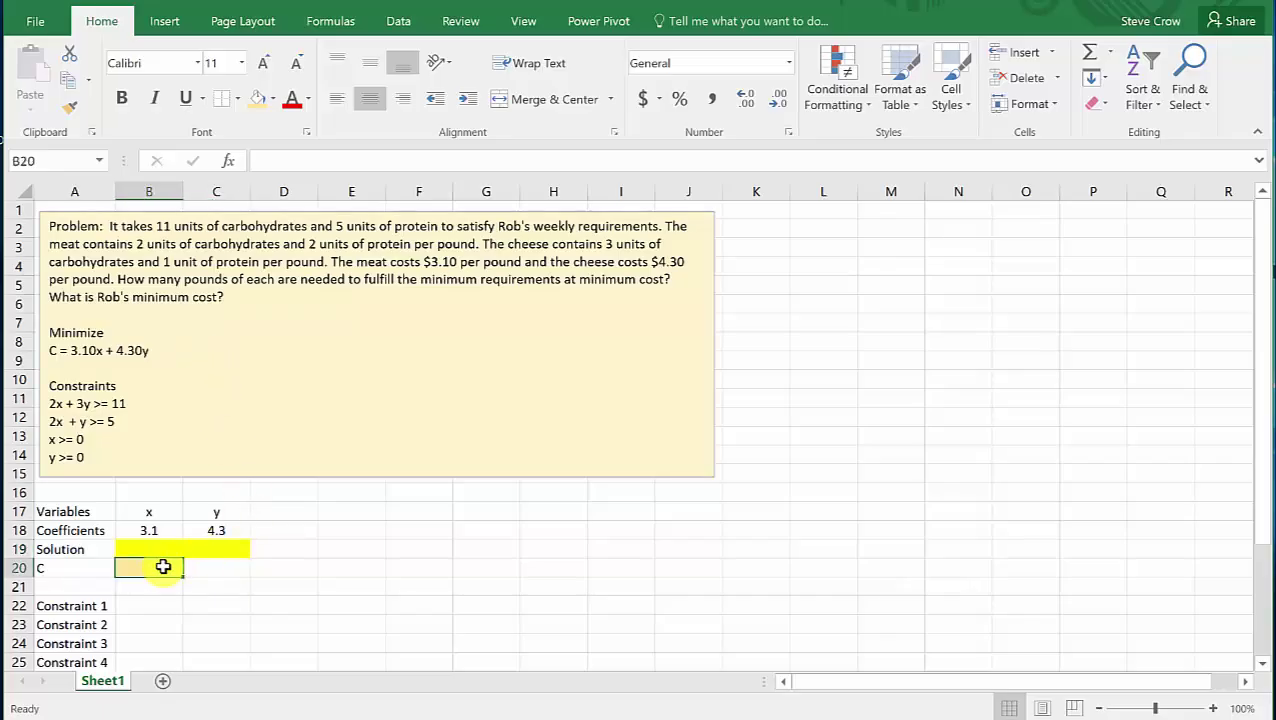
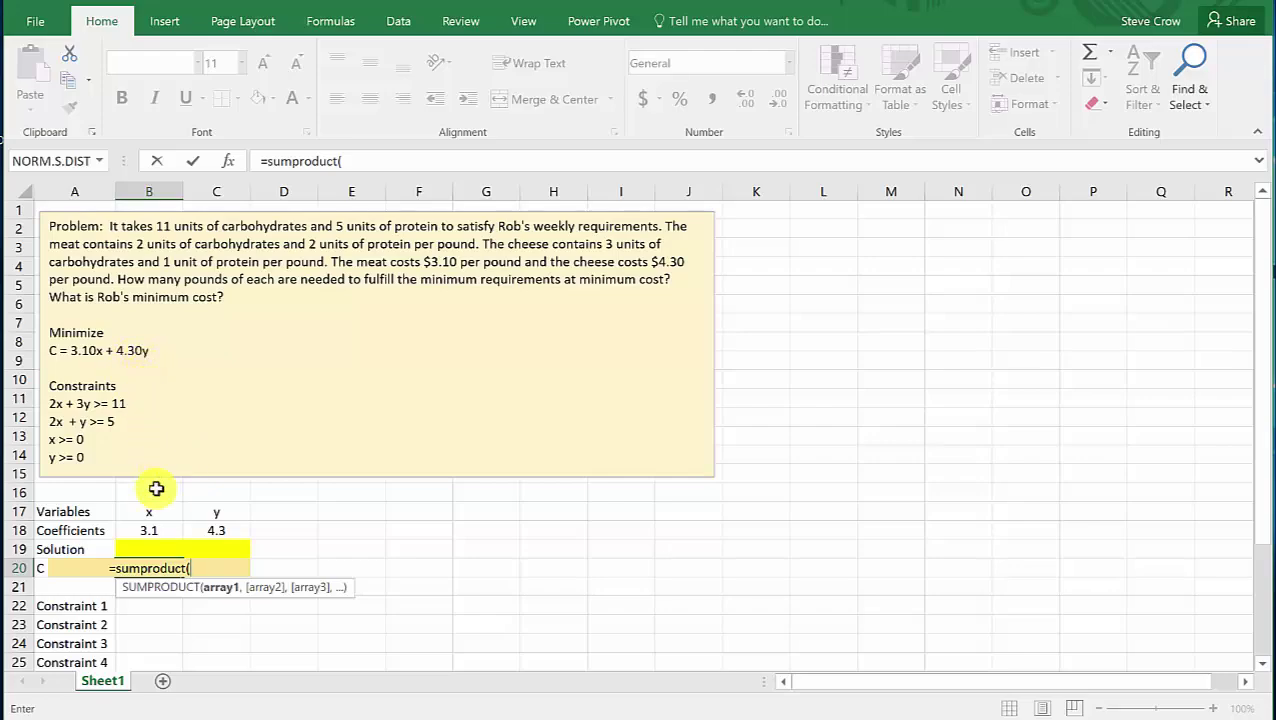
click(144, 532)
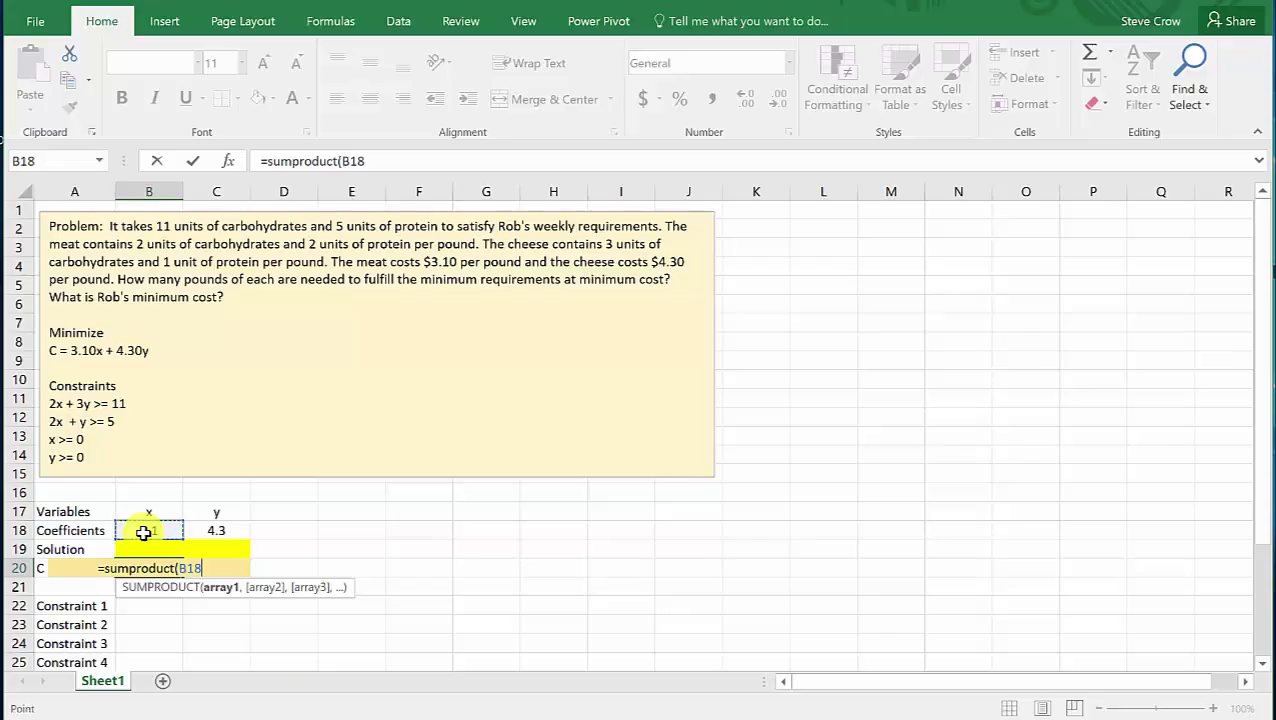
drag(176, 532, 205, 527)
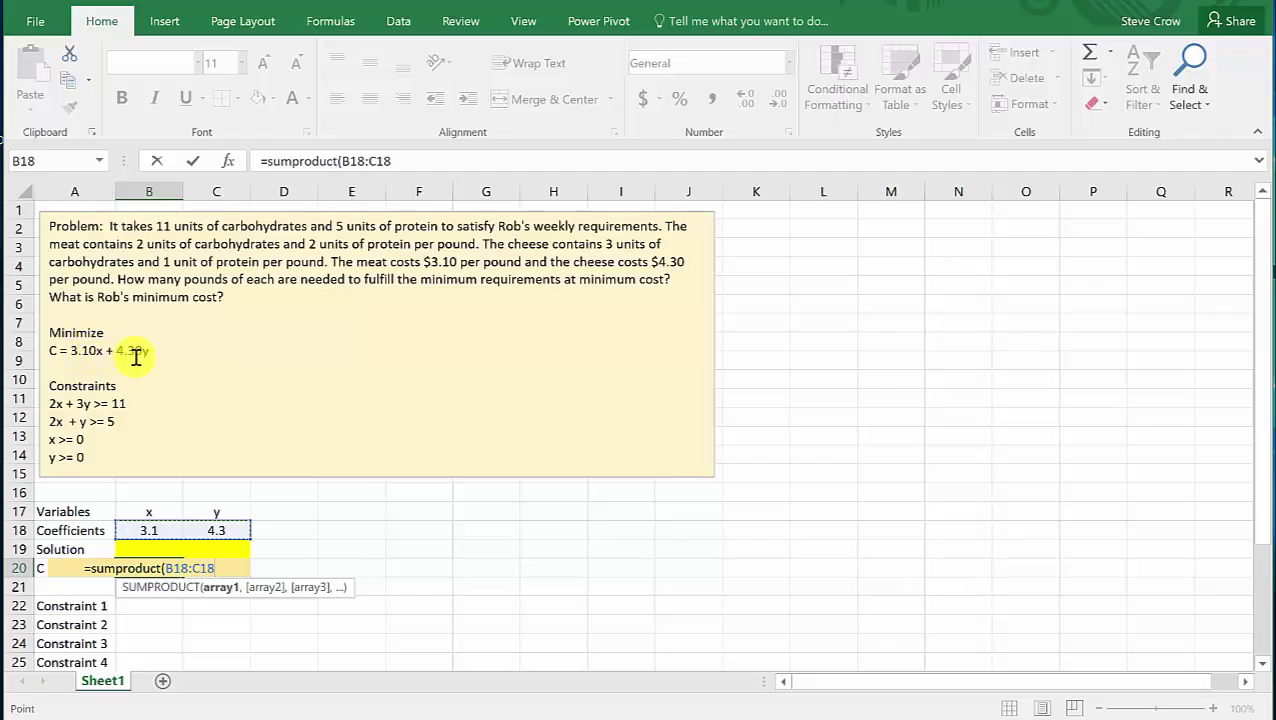
text(,)
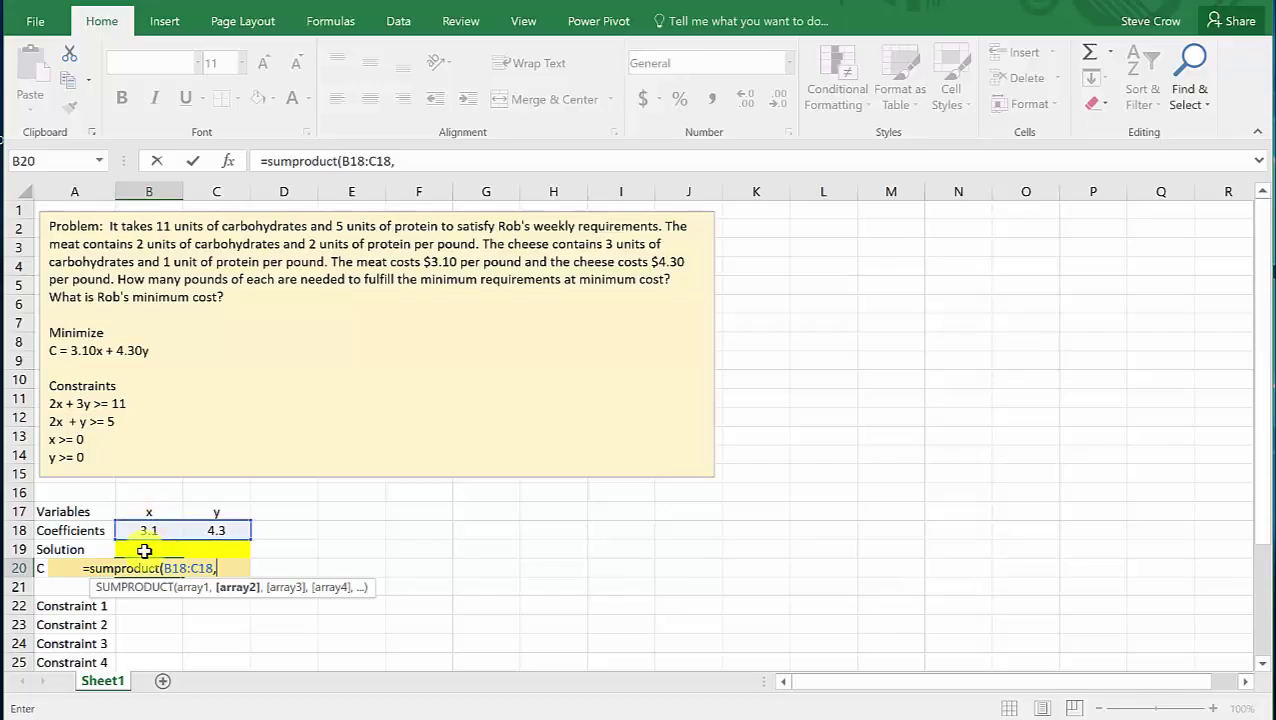
drag(144, 550, 193, 549)
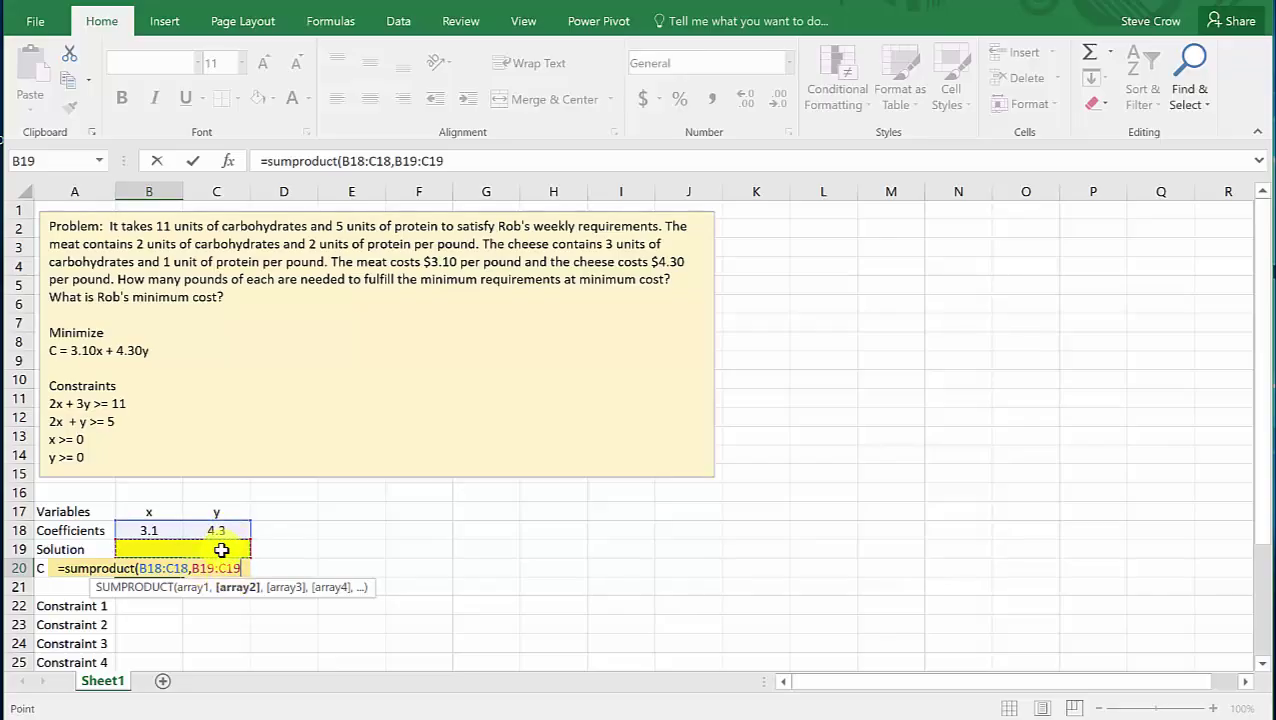
click(95, 572)
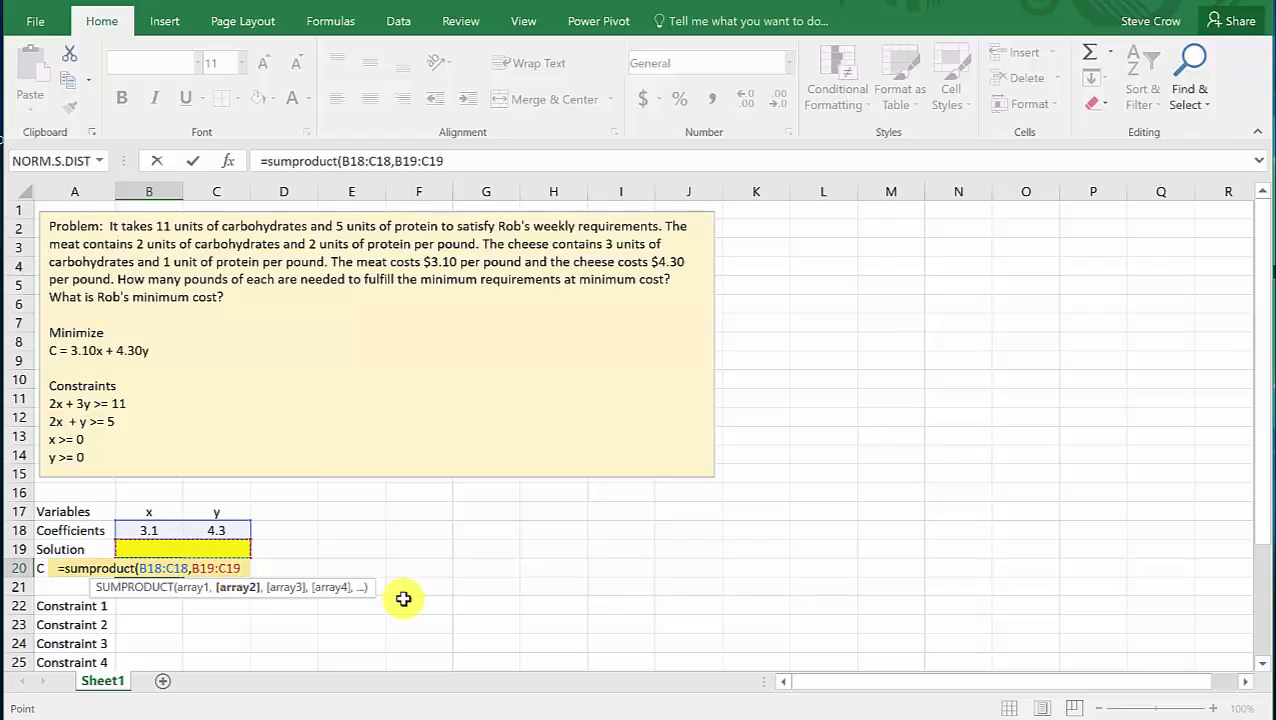
text())
key(Return)
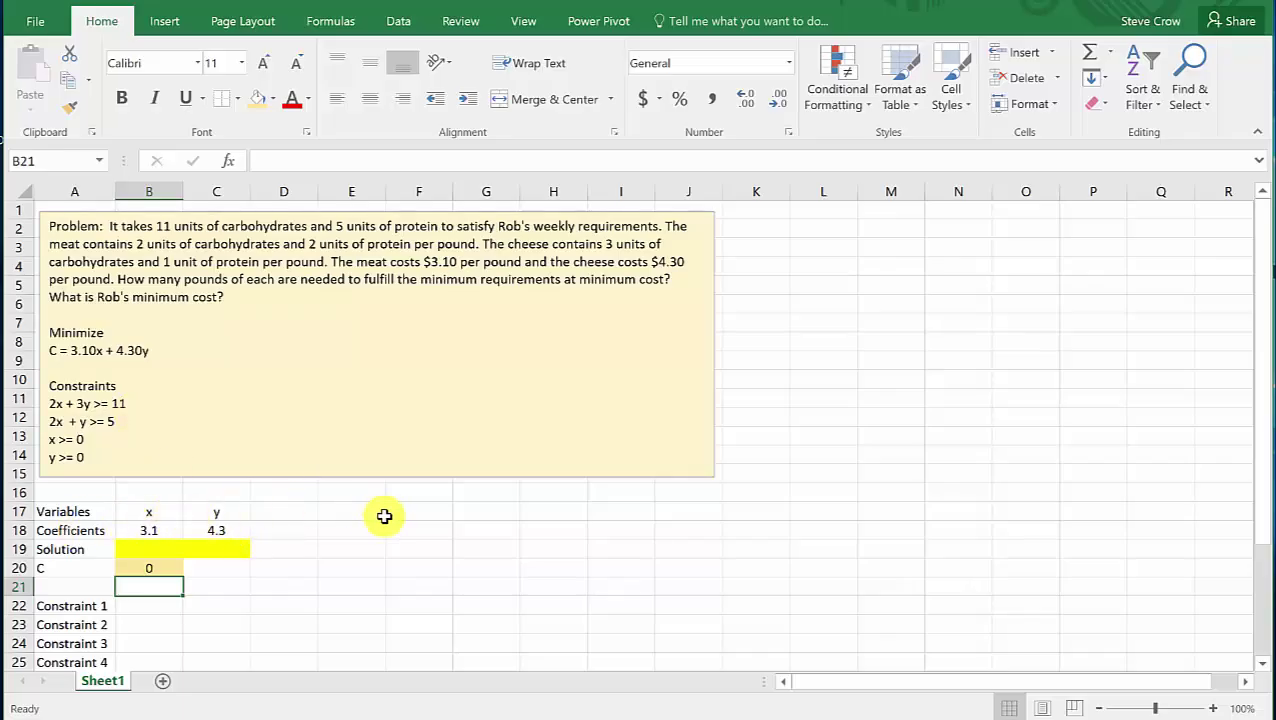
Fill in the Constraint 1 row from B22 to E22 with 2, 3, >= and 11
scroll(385, 516, down, 1)
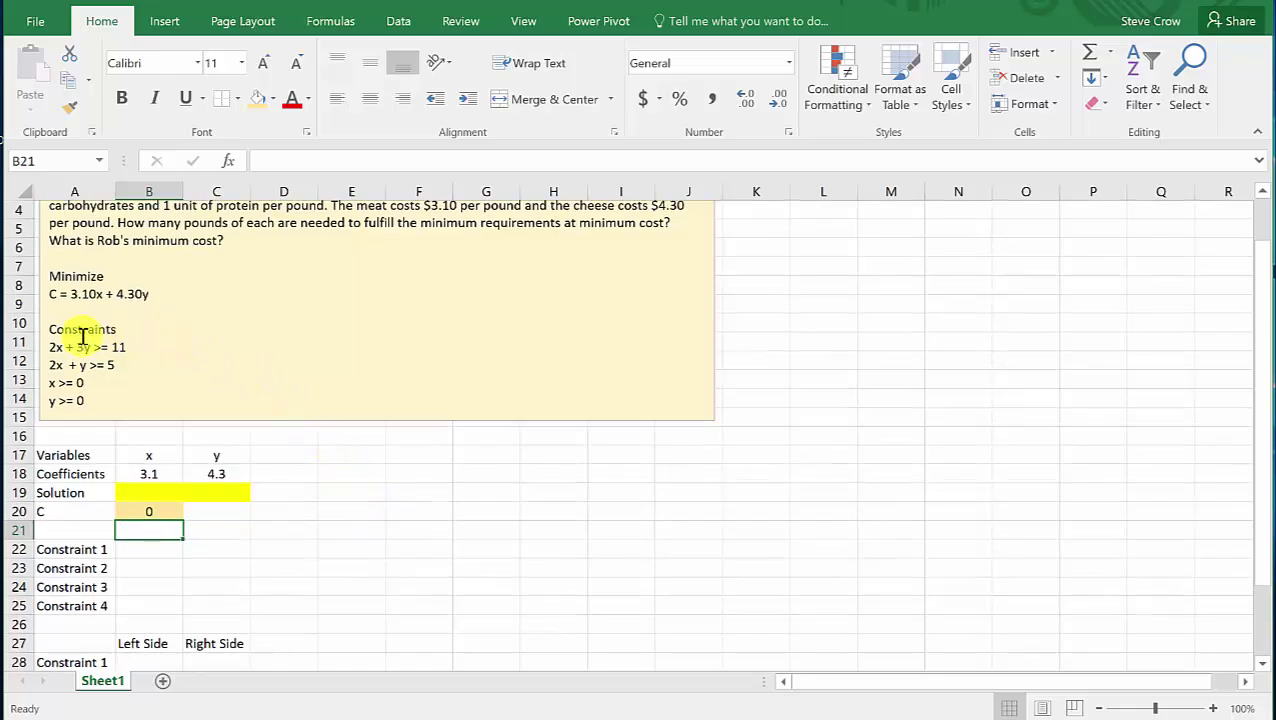
click(136, 549)
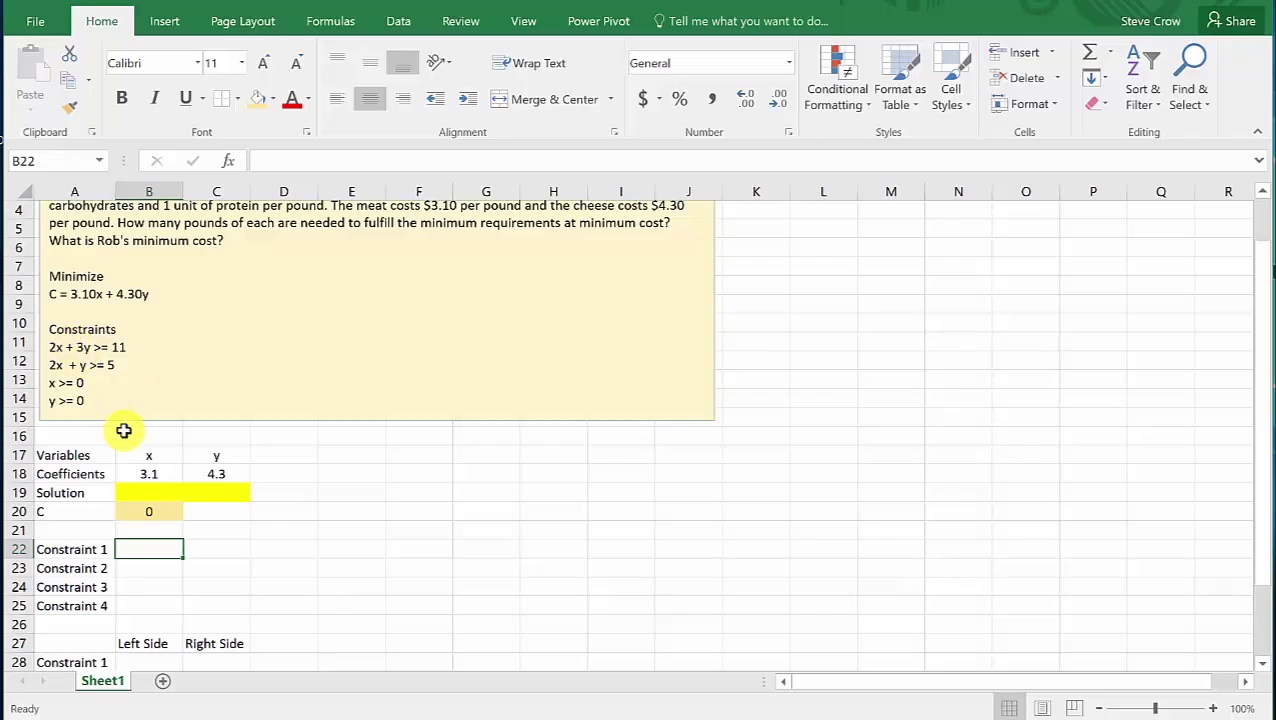
text(2)
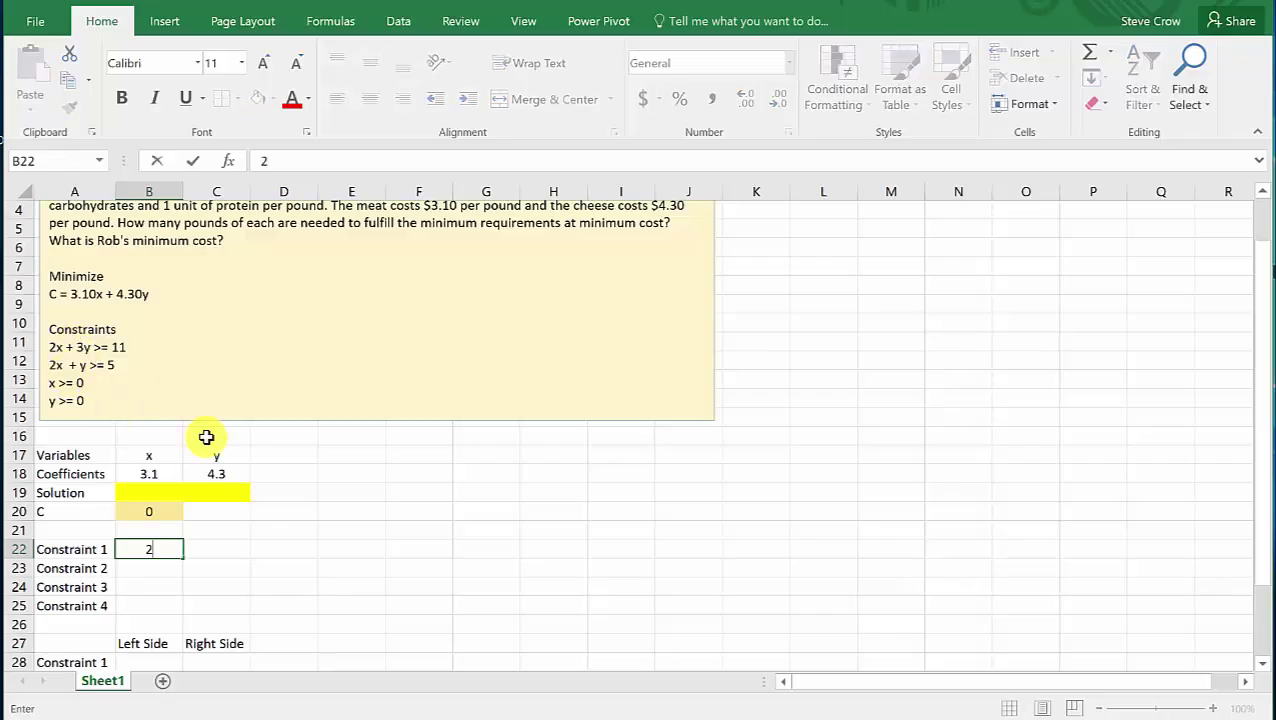
key(Tab)
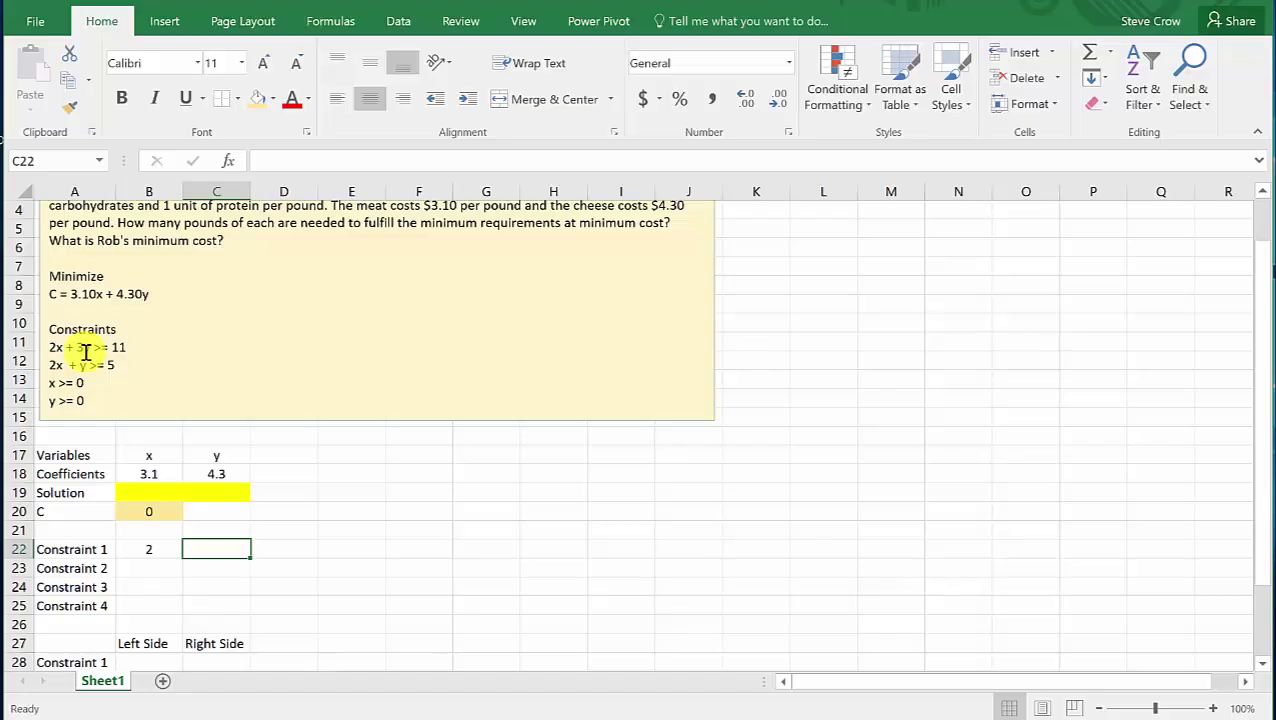
text(3)
key(Tab)
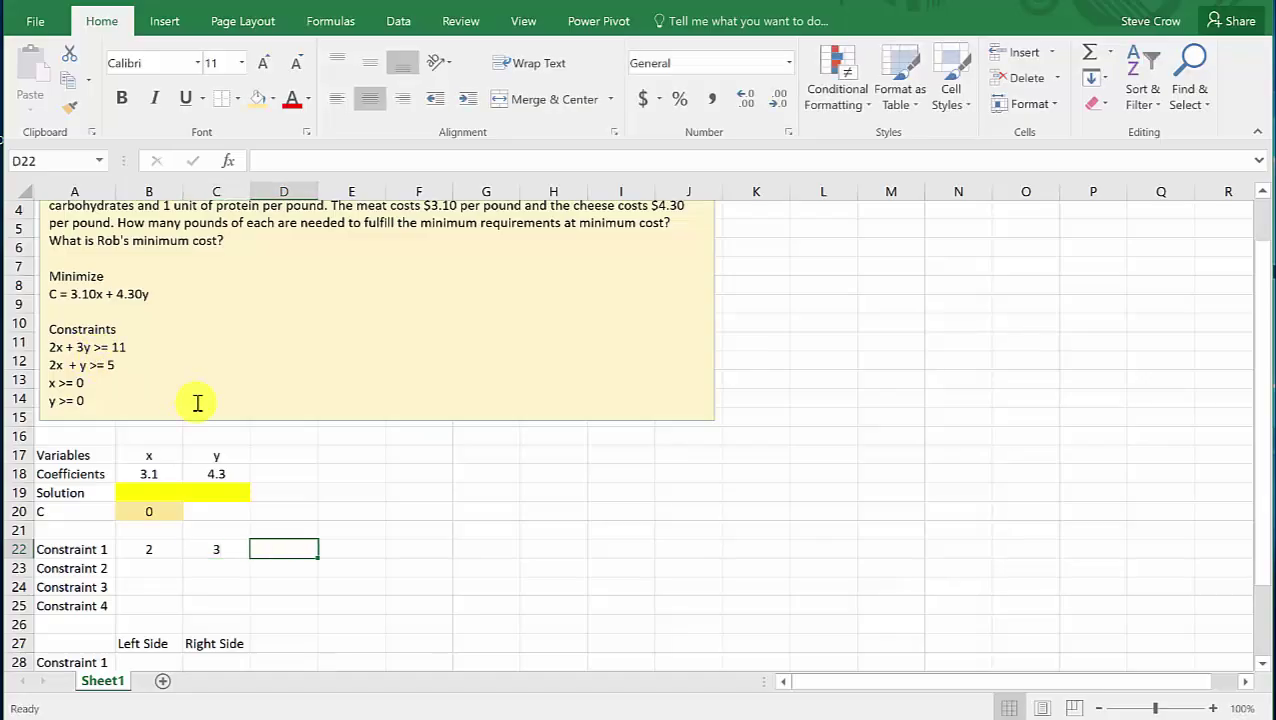
text(>=)
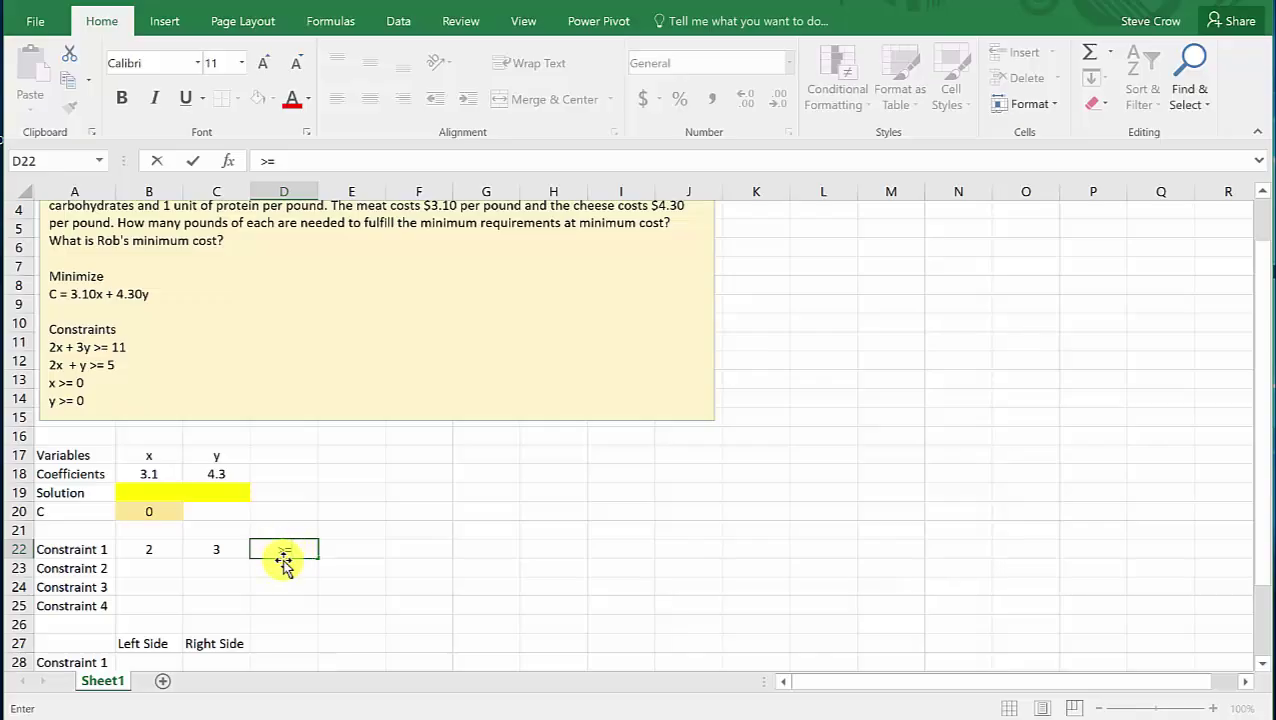
key(Tab)
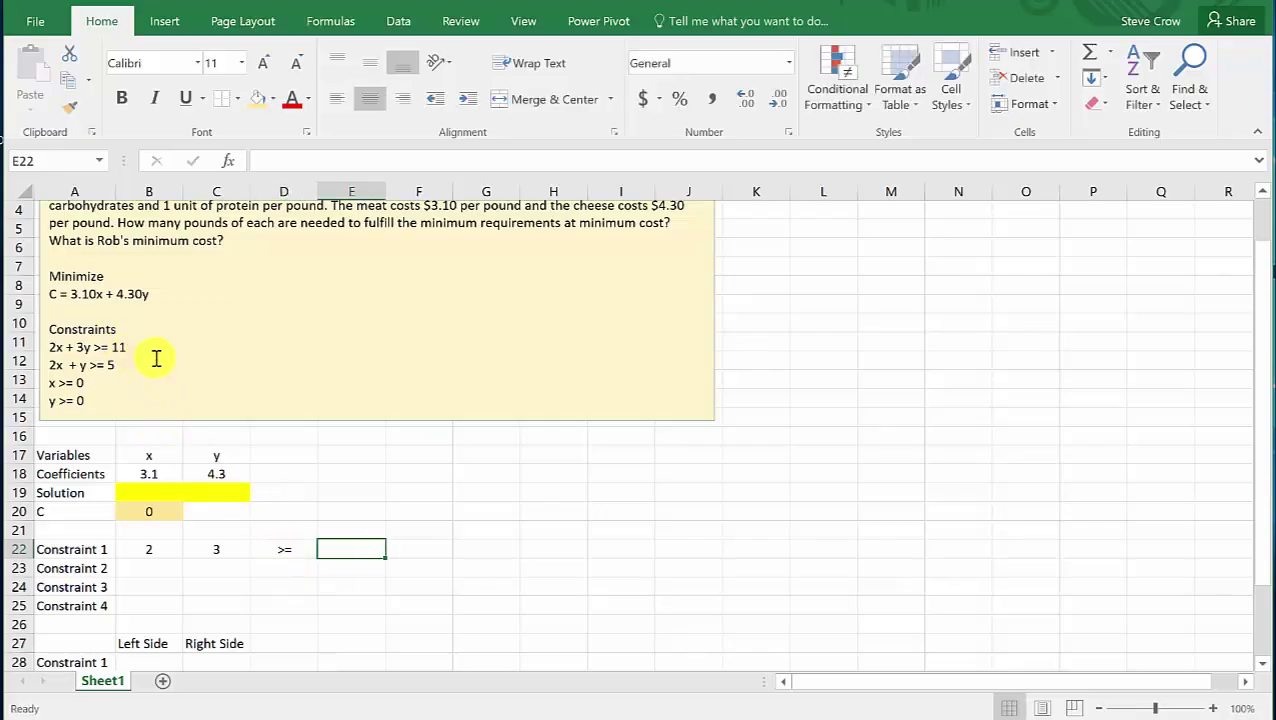
text(11)
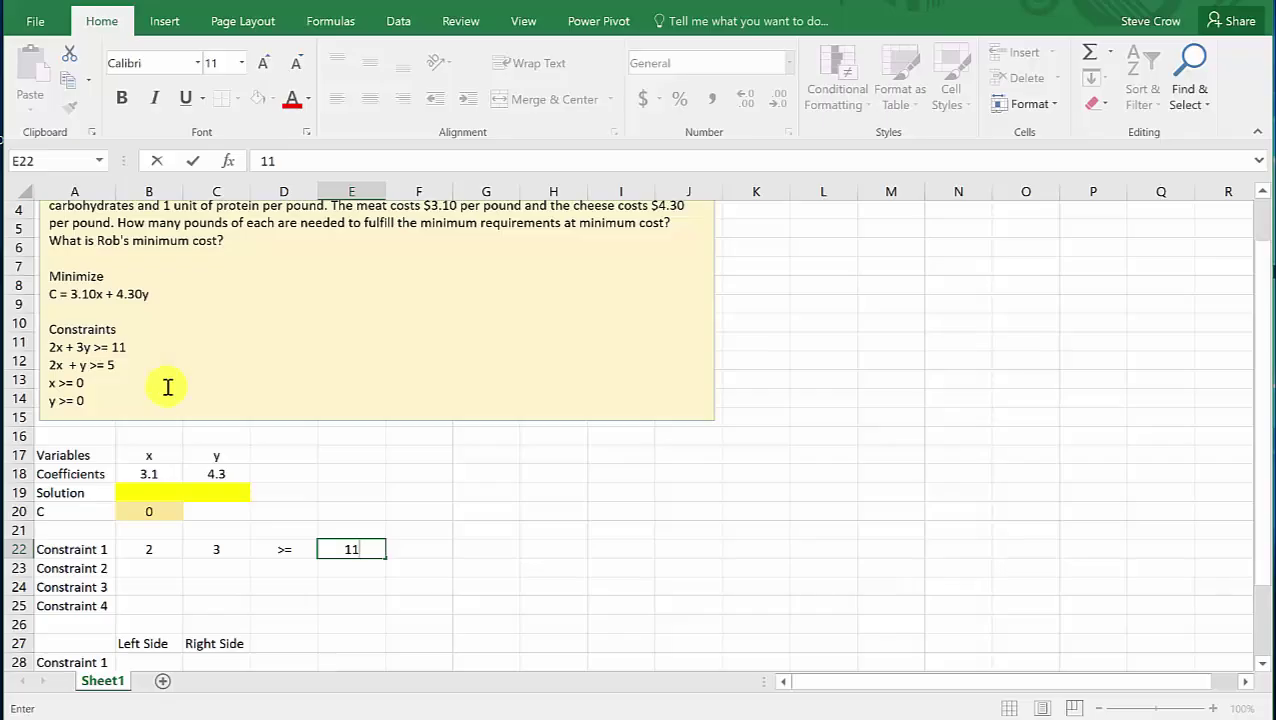
key(Return)
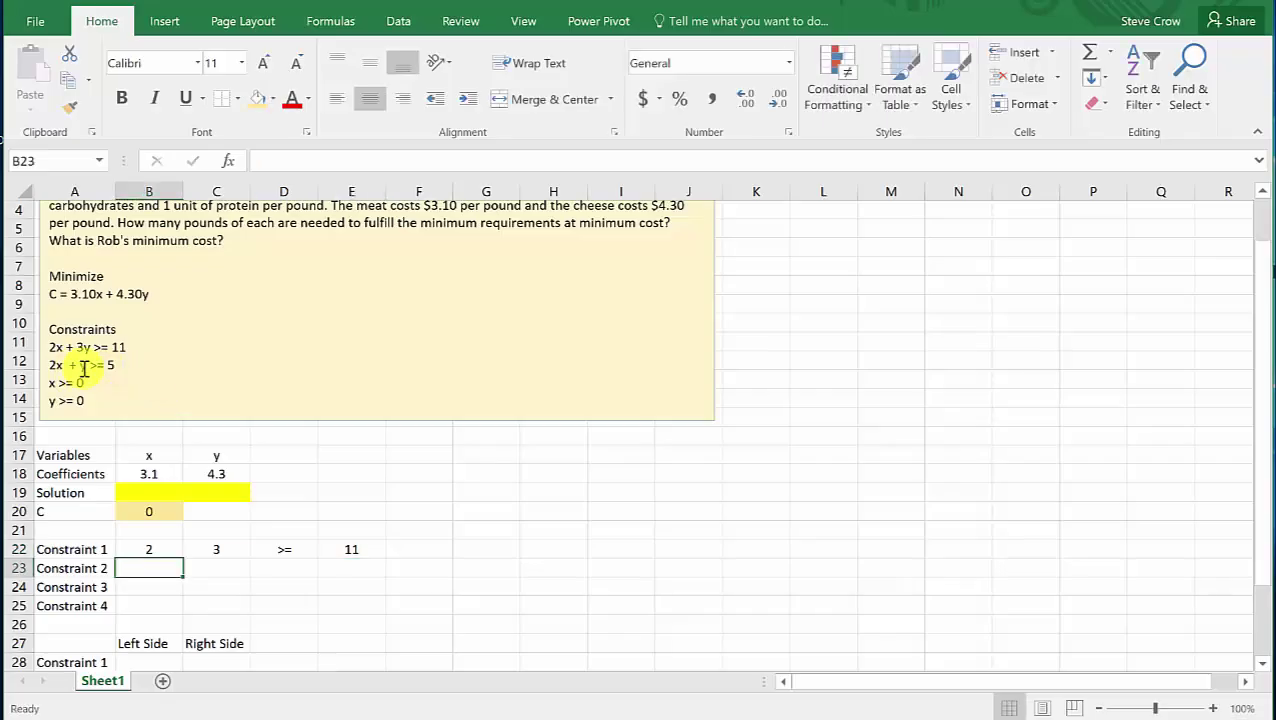
Fill in the Constraint 2 row from B23 to E23 with 2, 1, >= and 5
text(2)
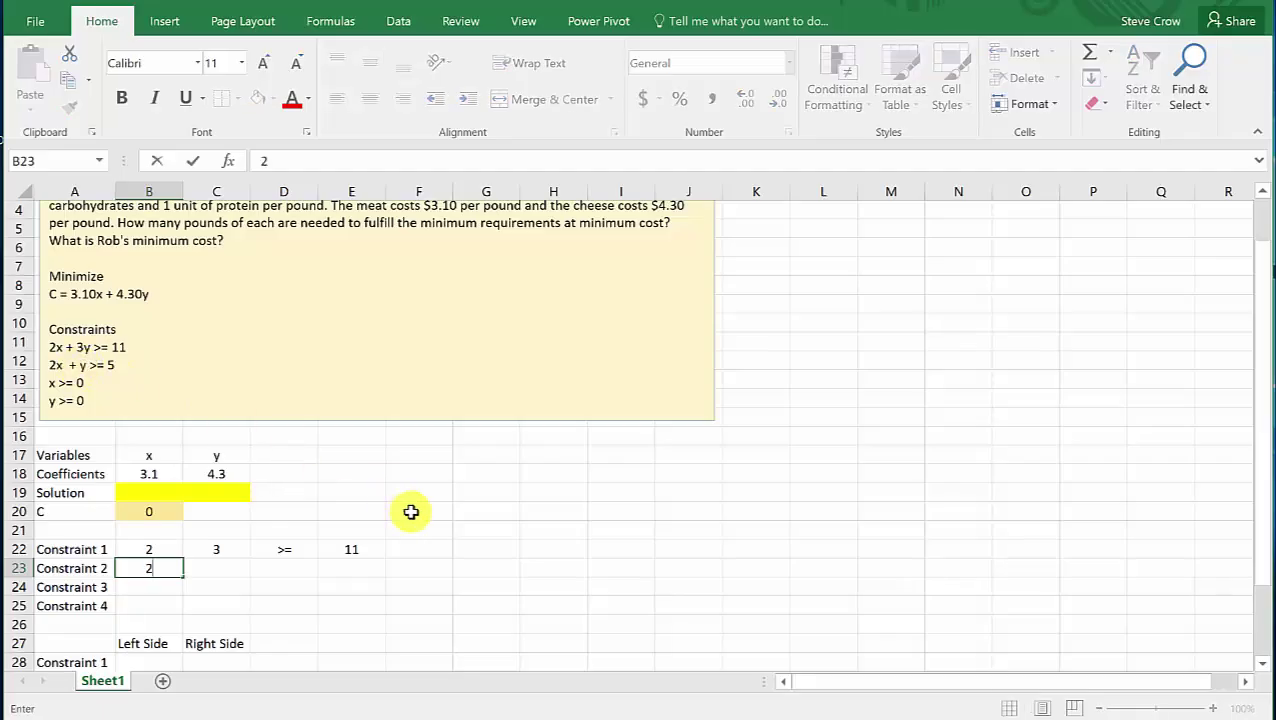
key(Tab)
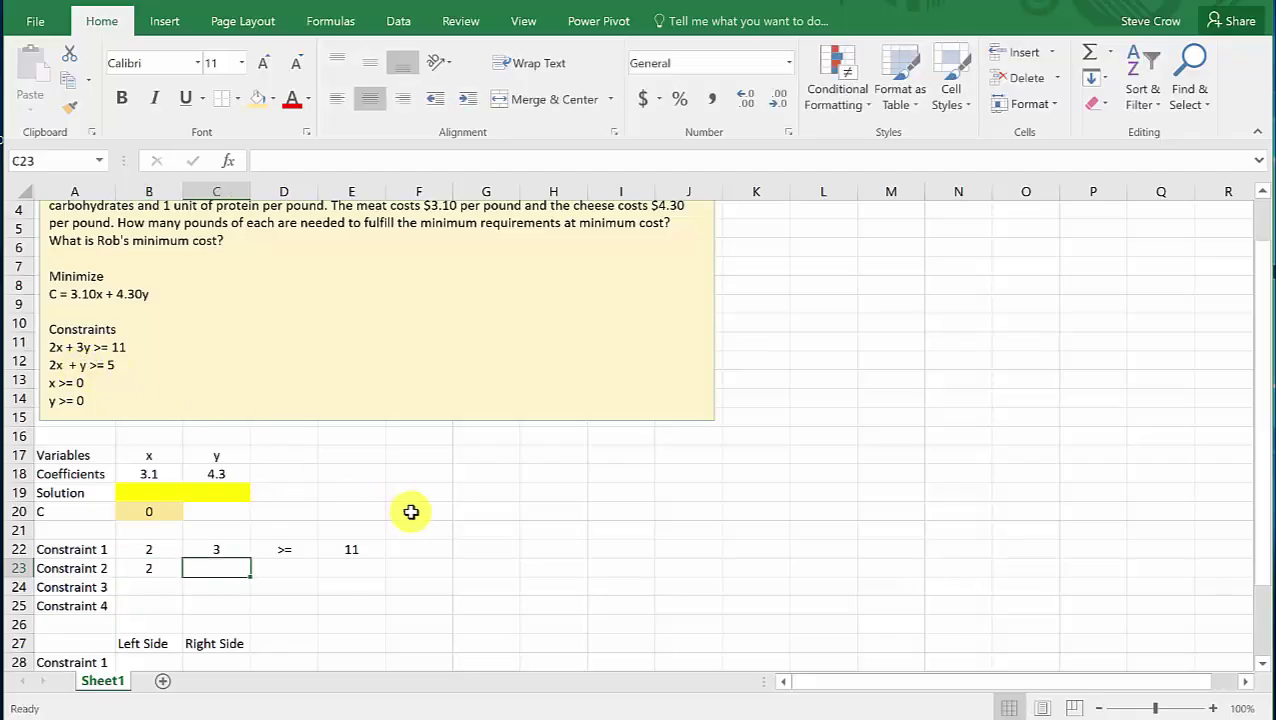
text(1)
key(Tab)
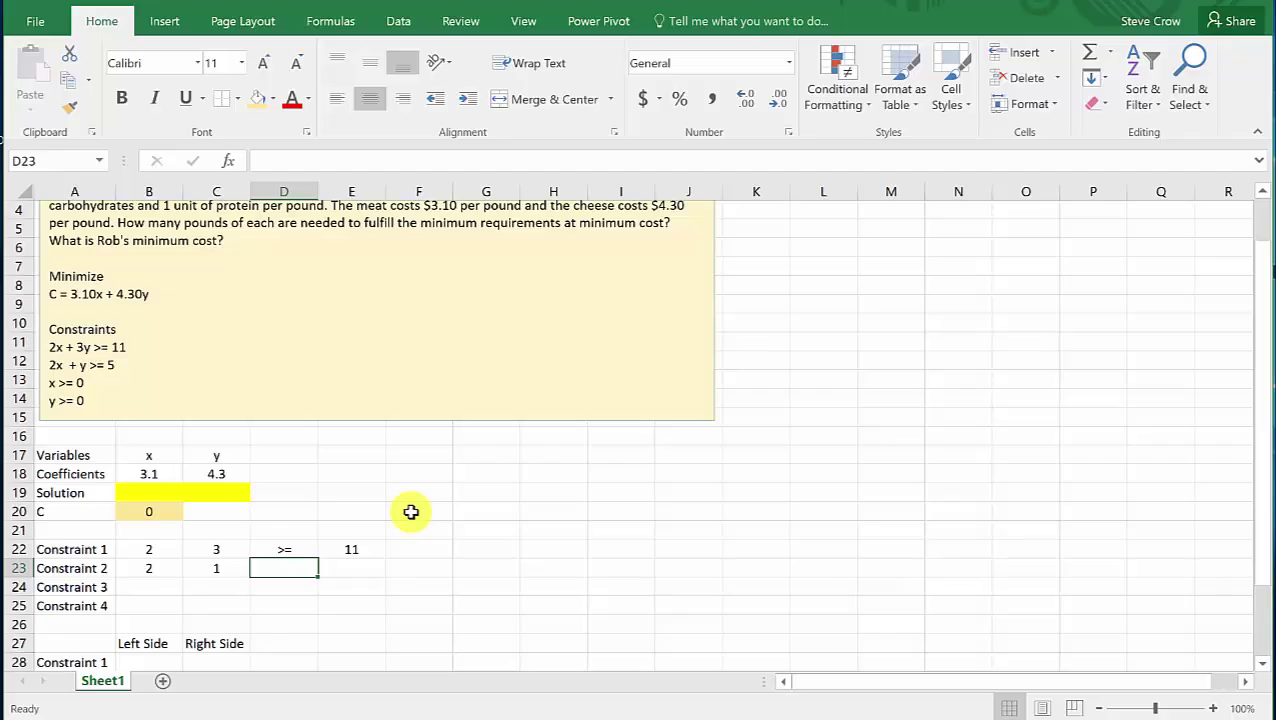
text(>=)
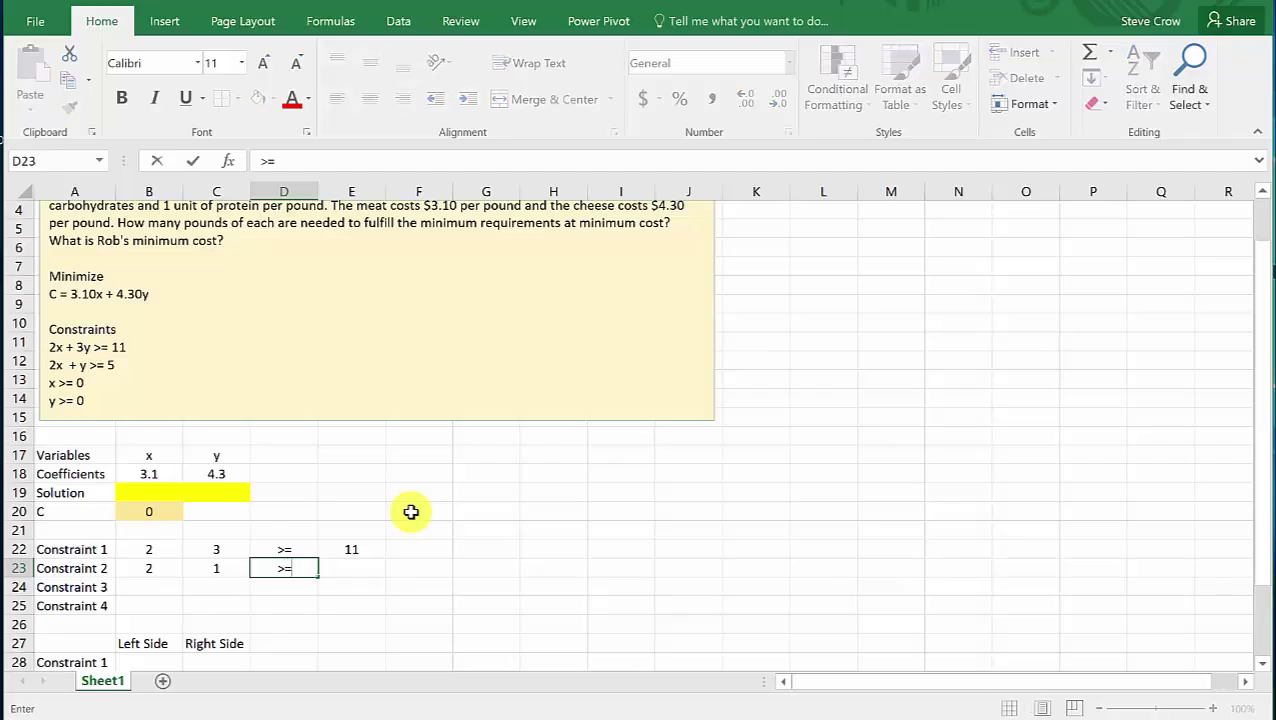
key(Tab)
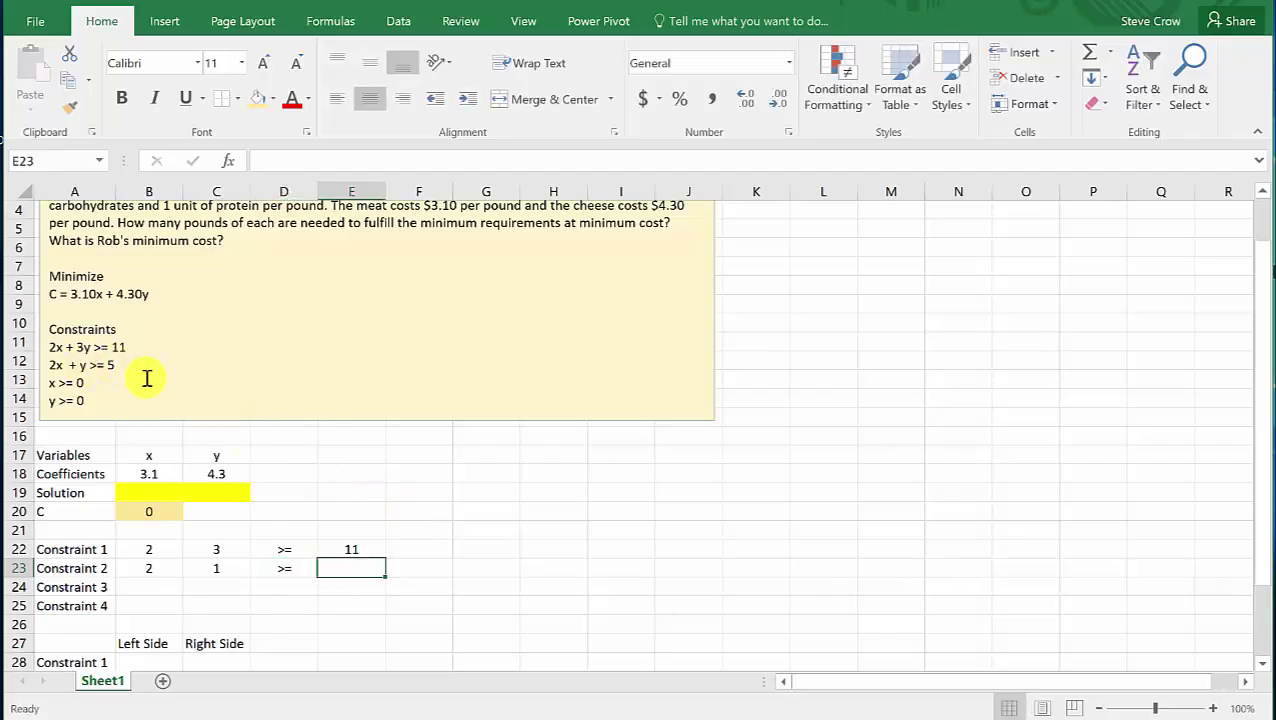
text(5)
key(Return)
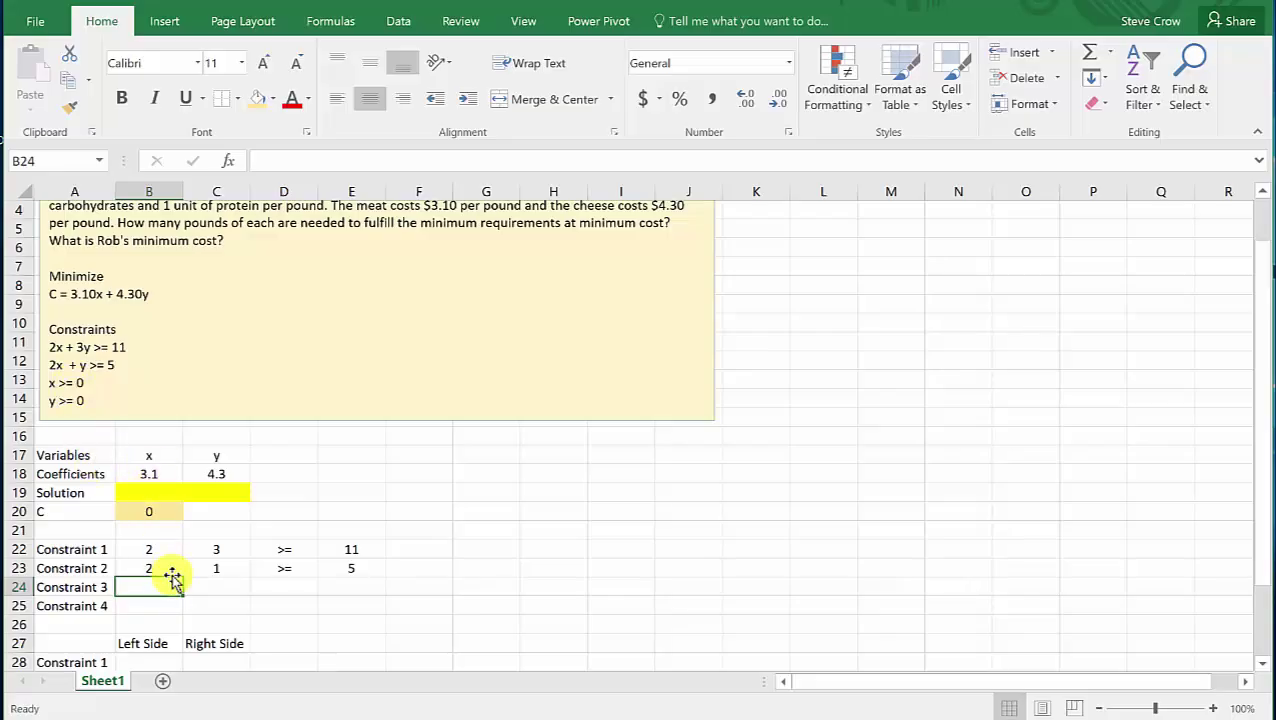
Fill in the Constraint 3 row with 1 in B24, >= in D24 and 0 in E24, leaving the y coefficient blank
text(1)
key(Tab)
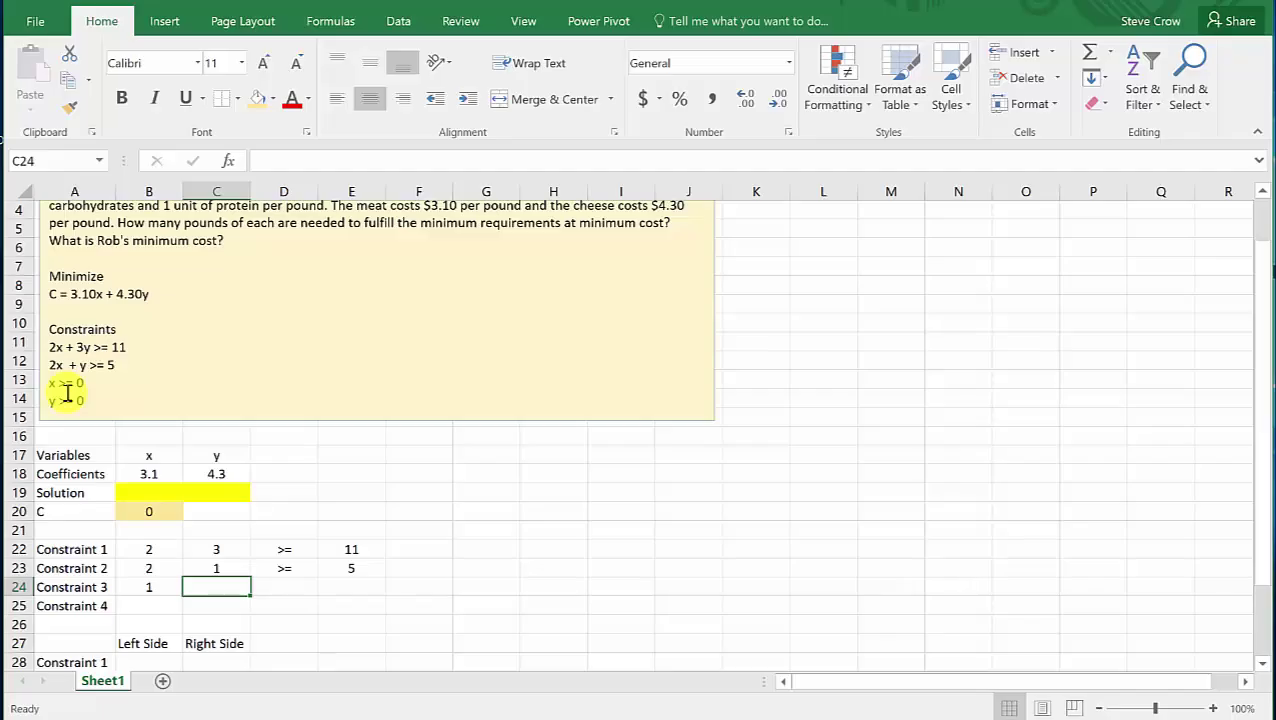
key(Tab)
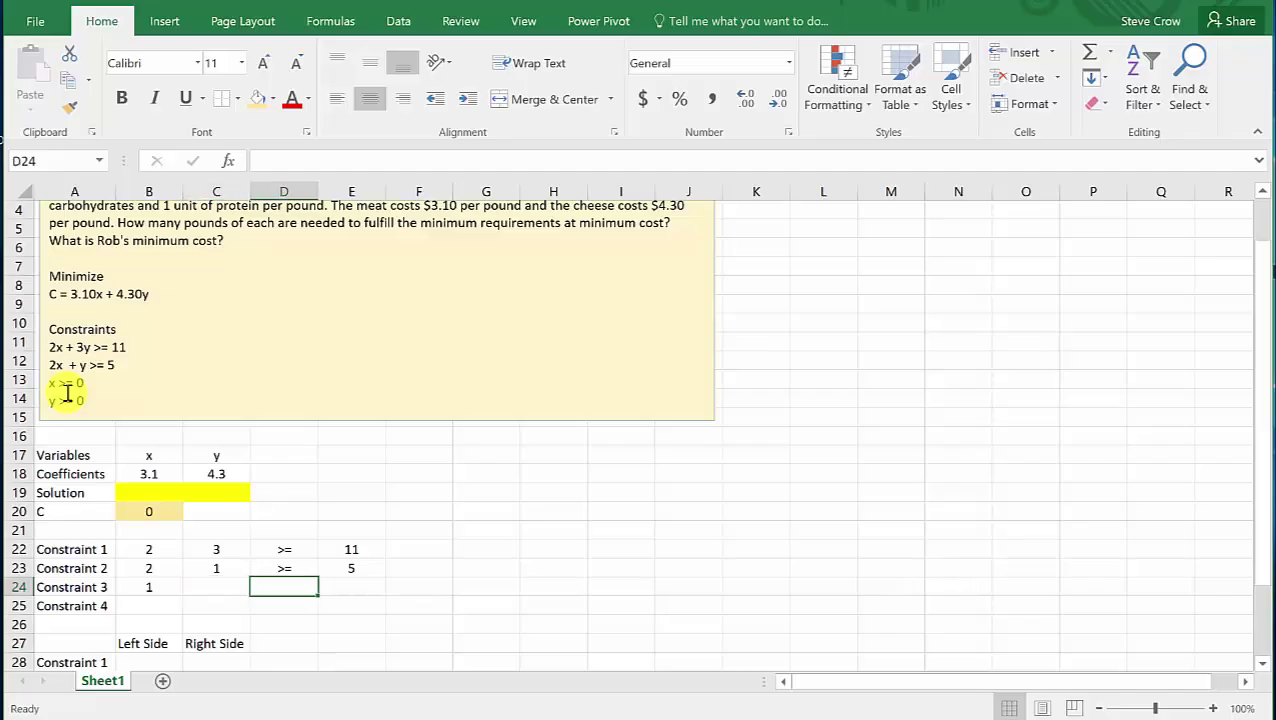
text(>=)
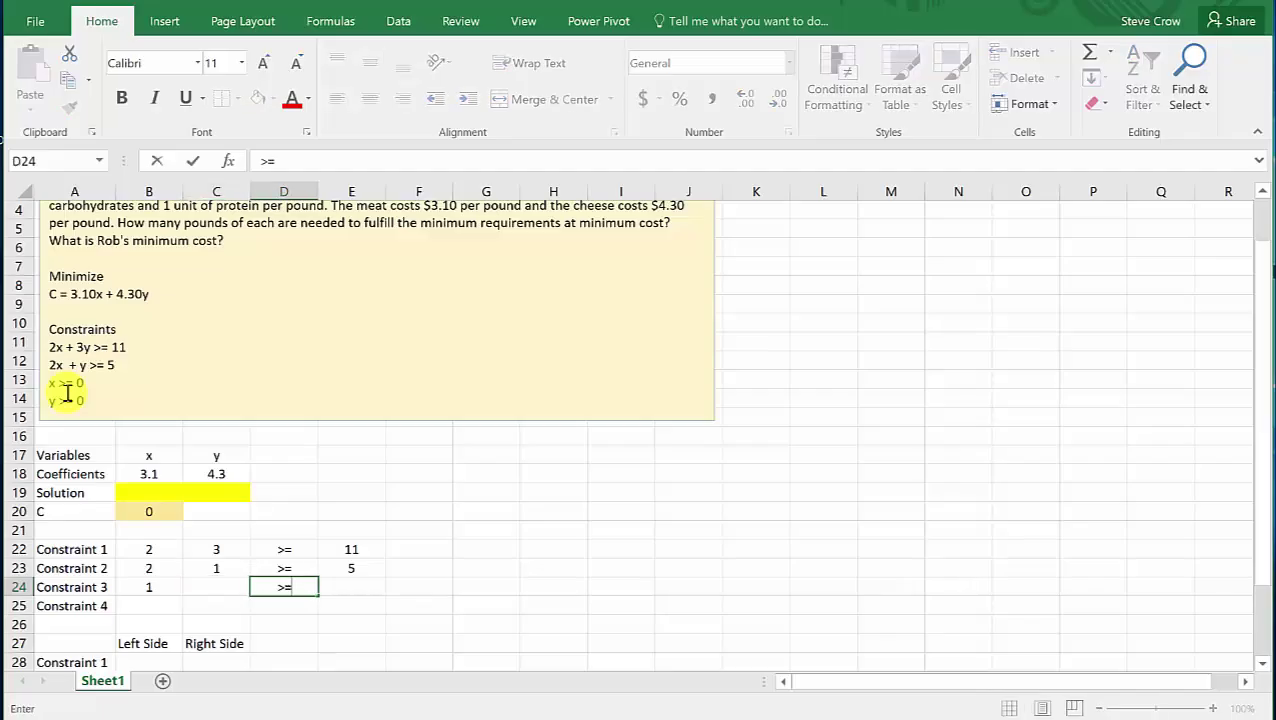
key(Tab)
text(0)
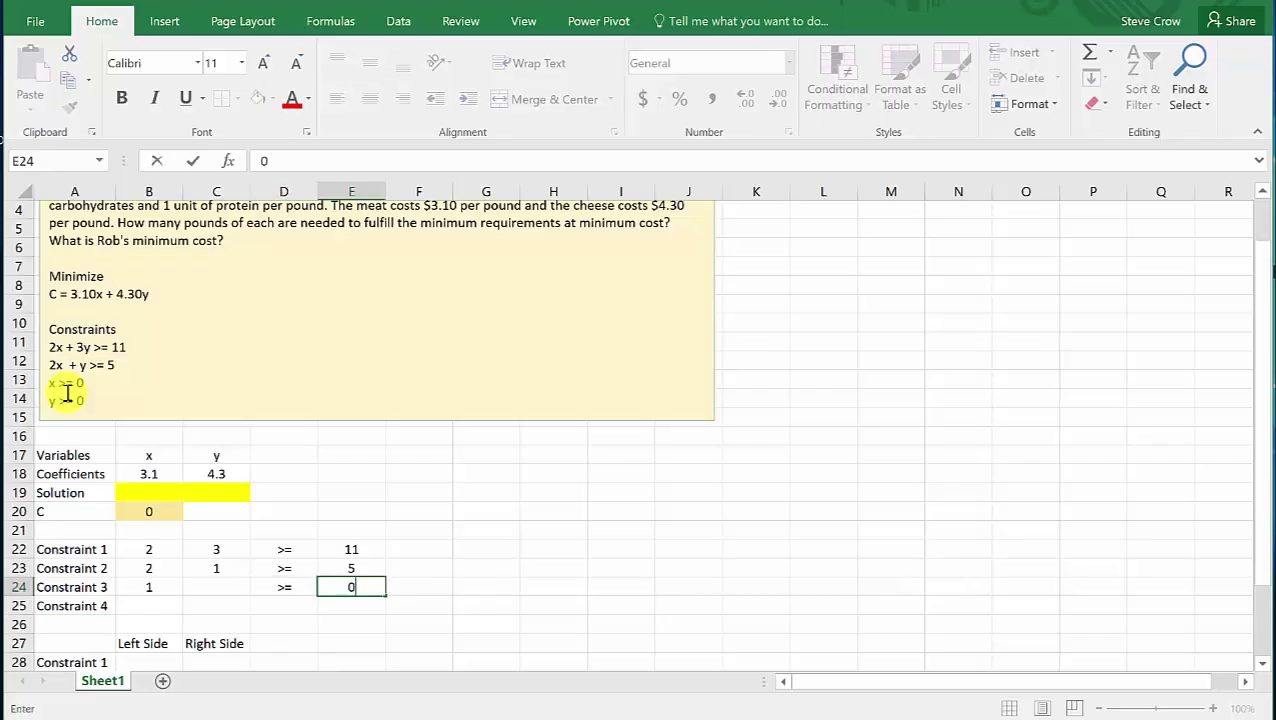
key(Return)
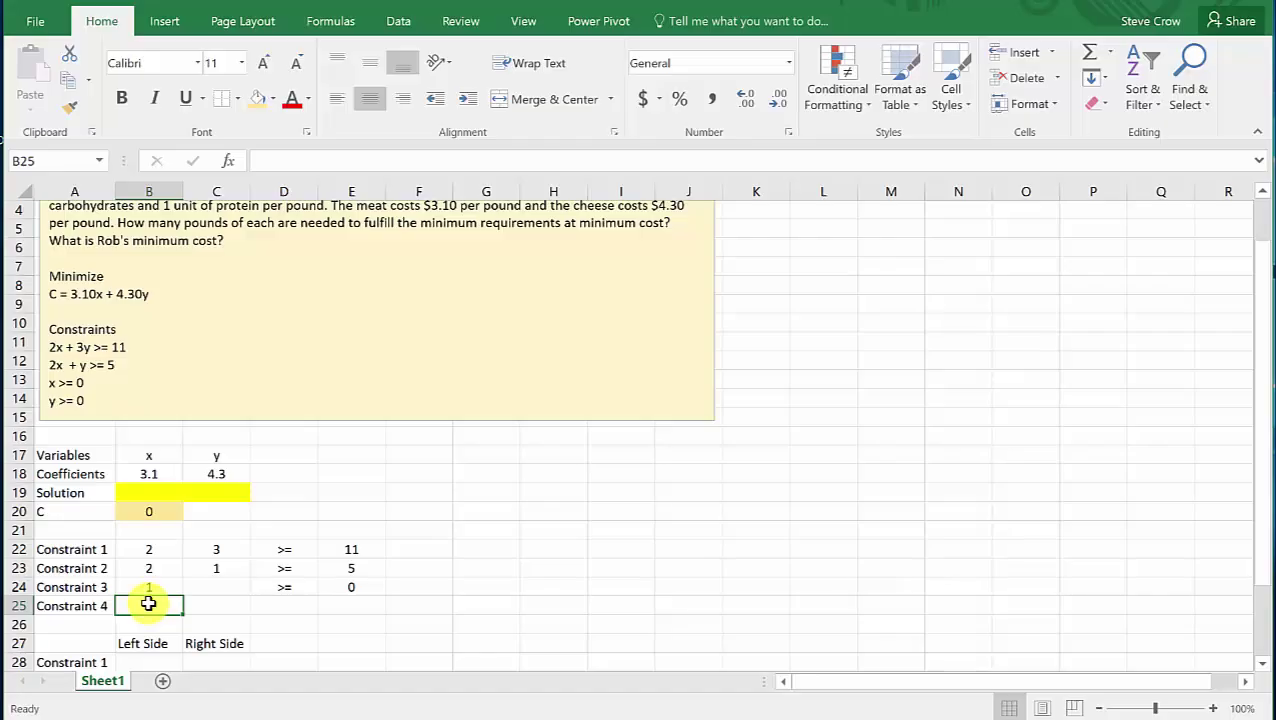
Fill in the Constraint 4 row with 1 in C25, >= in D25 and 0 in E25, leaving the x coefficient blank
key(Tab)
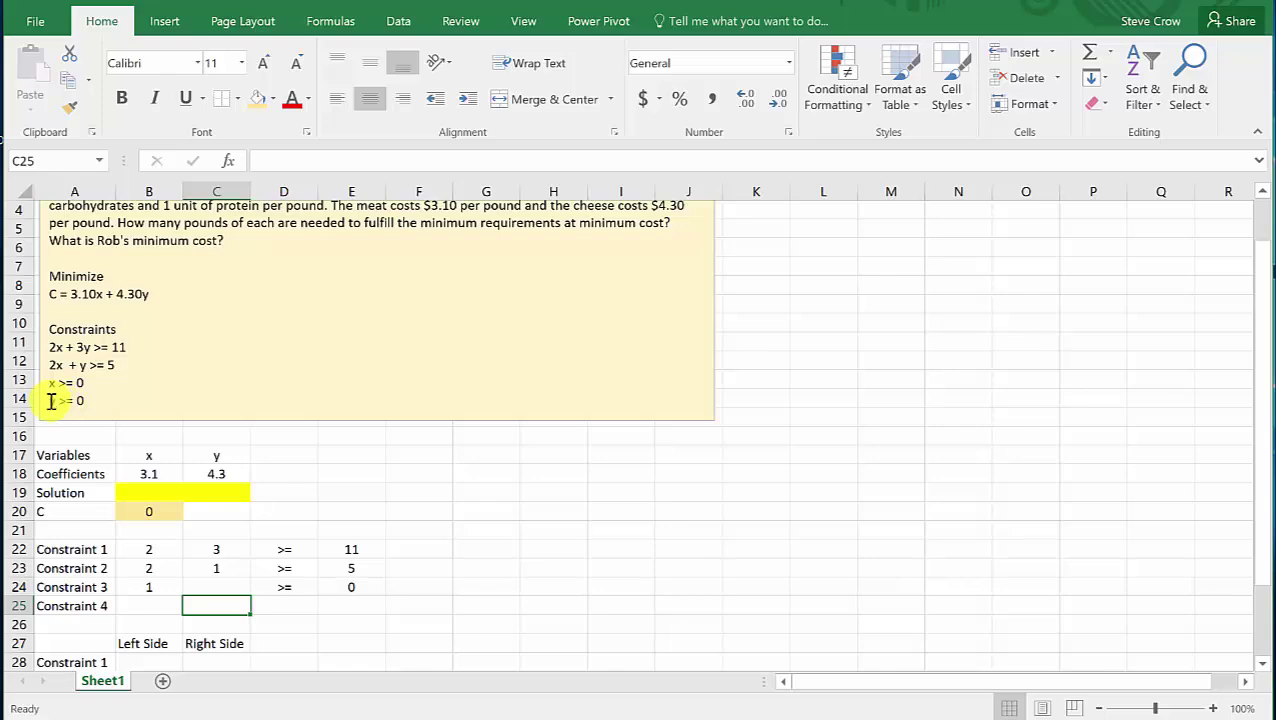
text(1)
key(Tab)
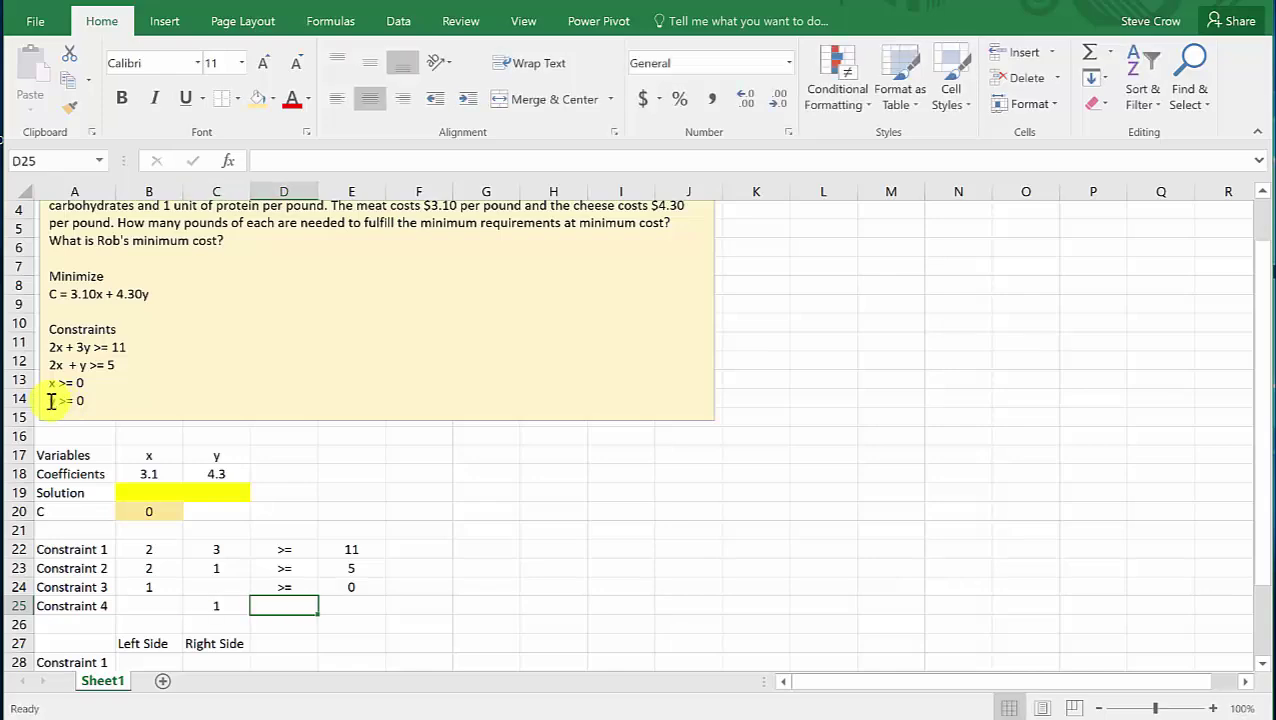
text(>=)
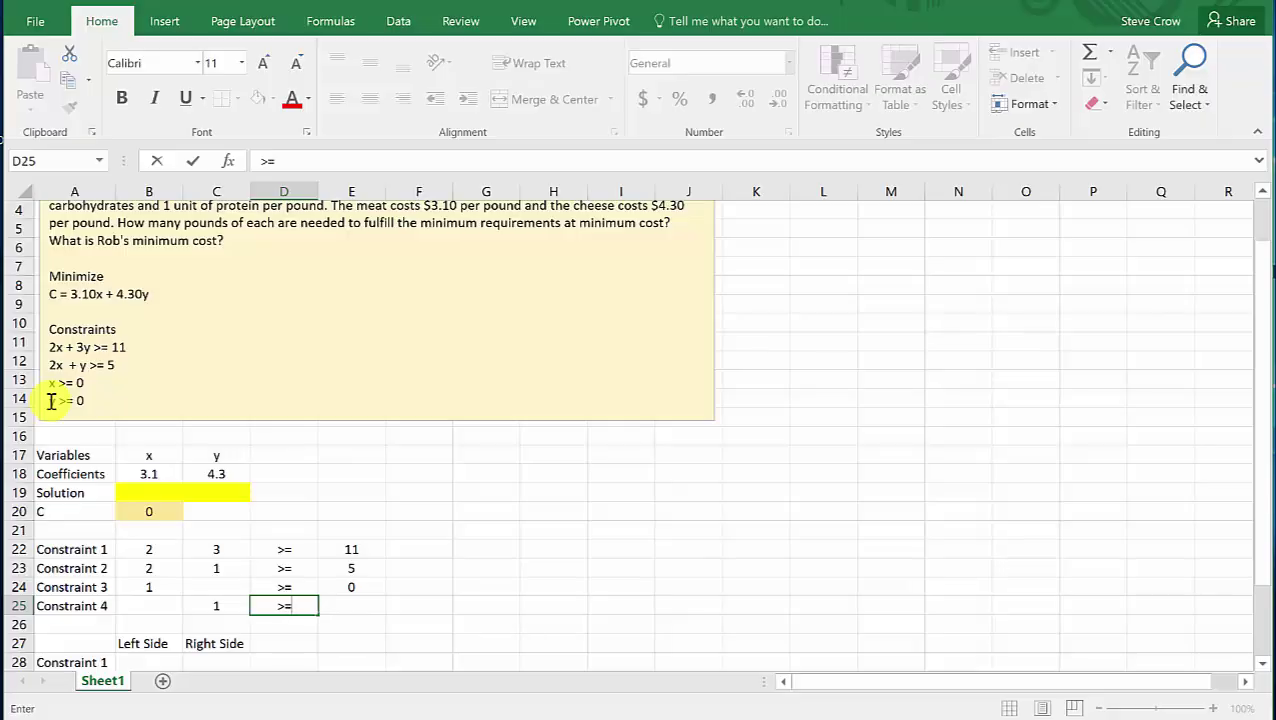
key(Tab)
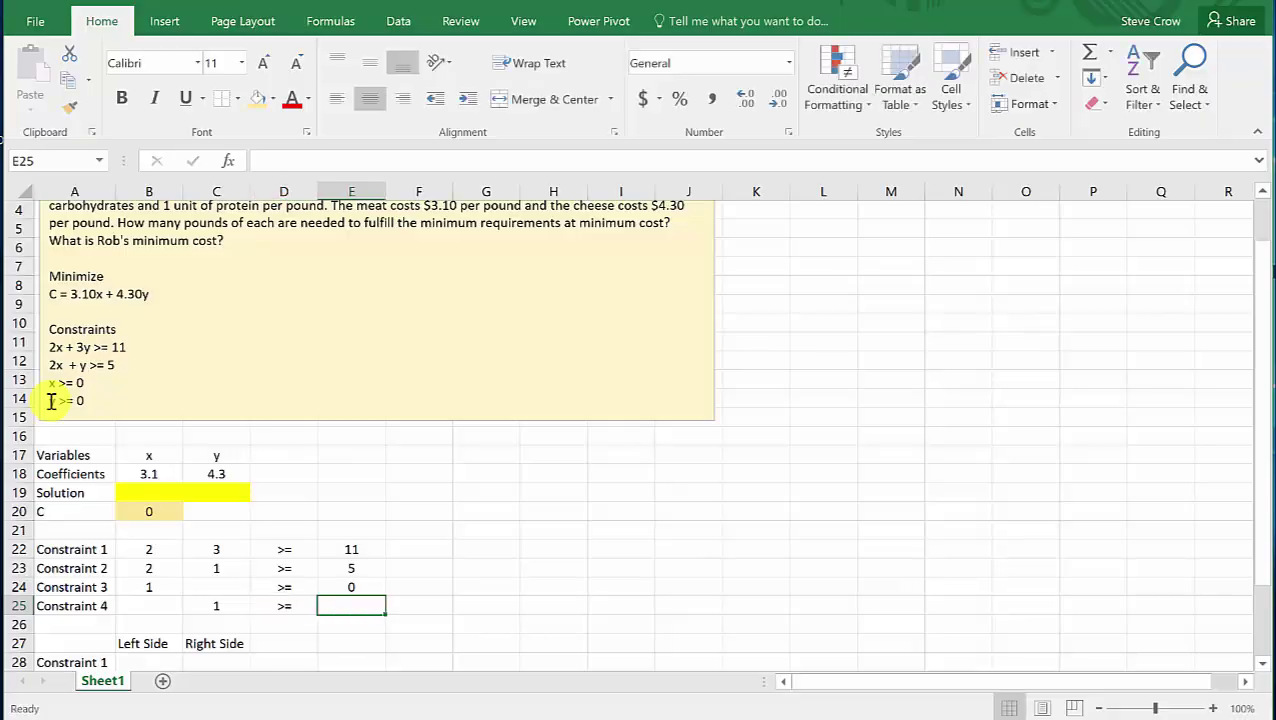
text(0)
key(Return)
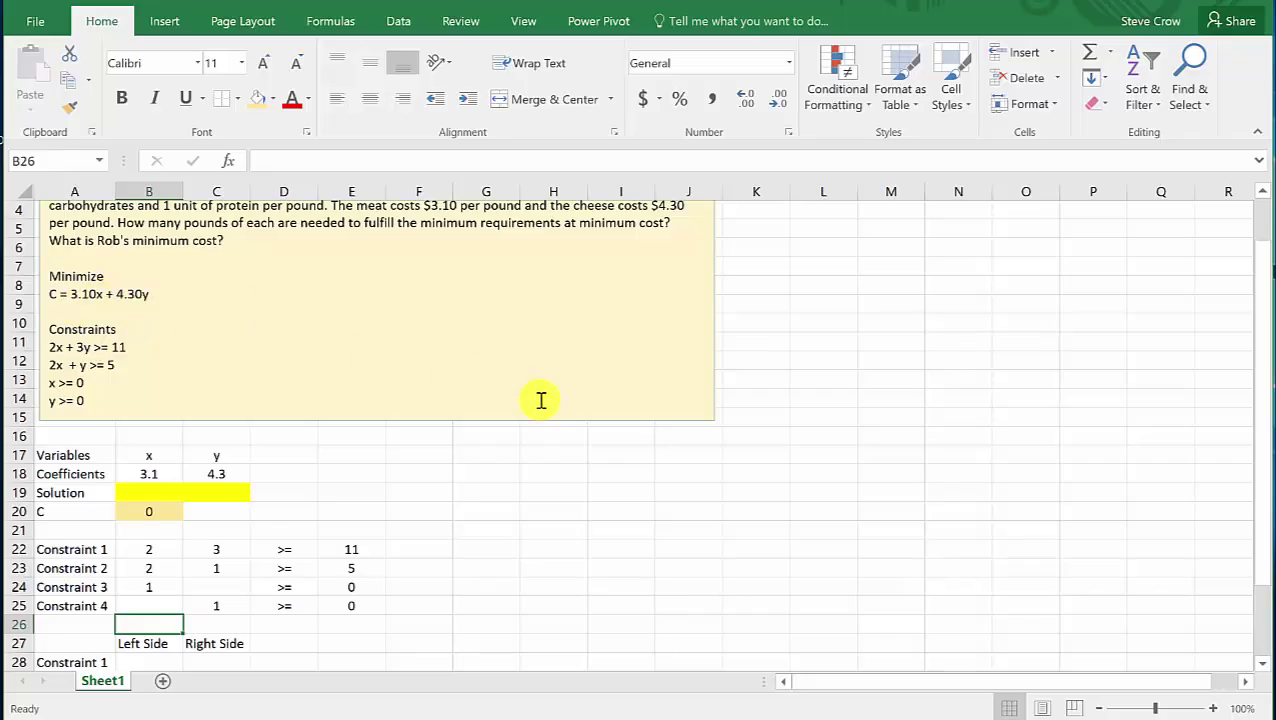
Calculate the left side of Constraint 1 in B28 with the formula =SUMPRODUCT(B22:C22,B19:C19)
scroll(541, 401, down, 1)
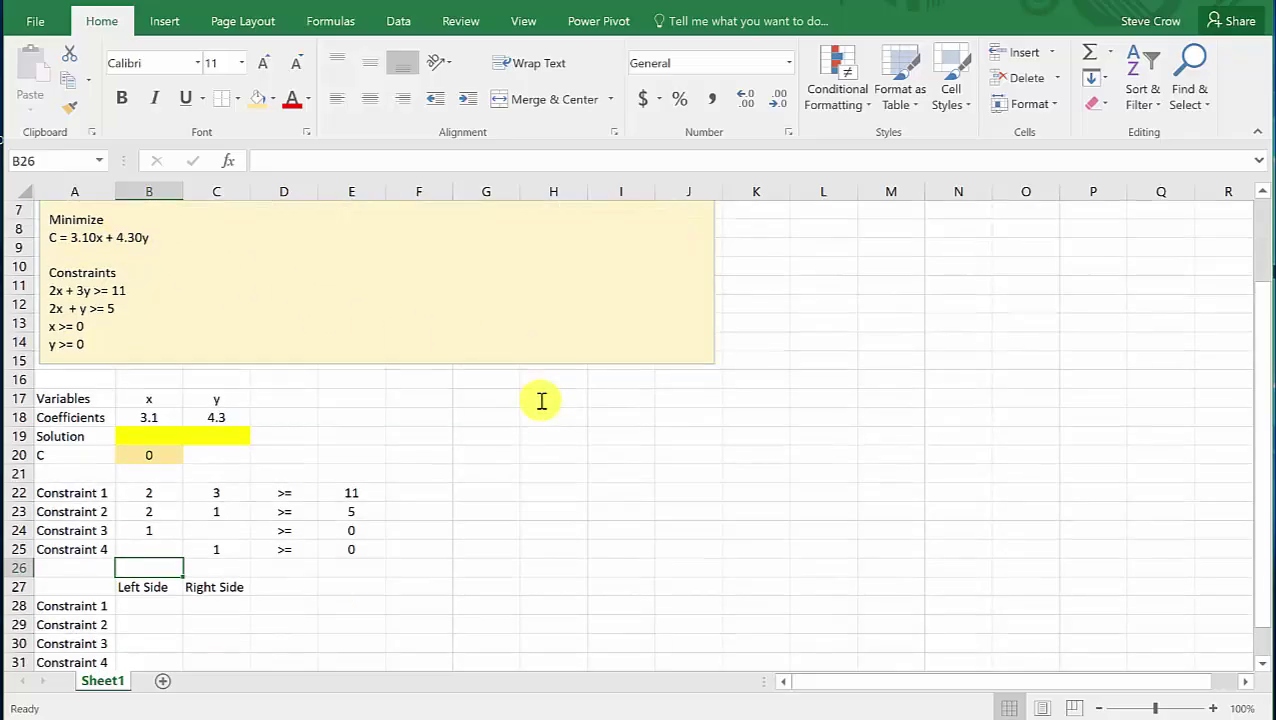
scroll(541, 401, down, 1)
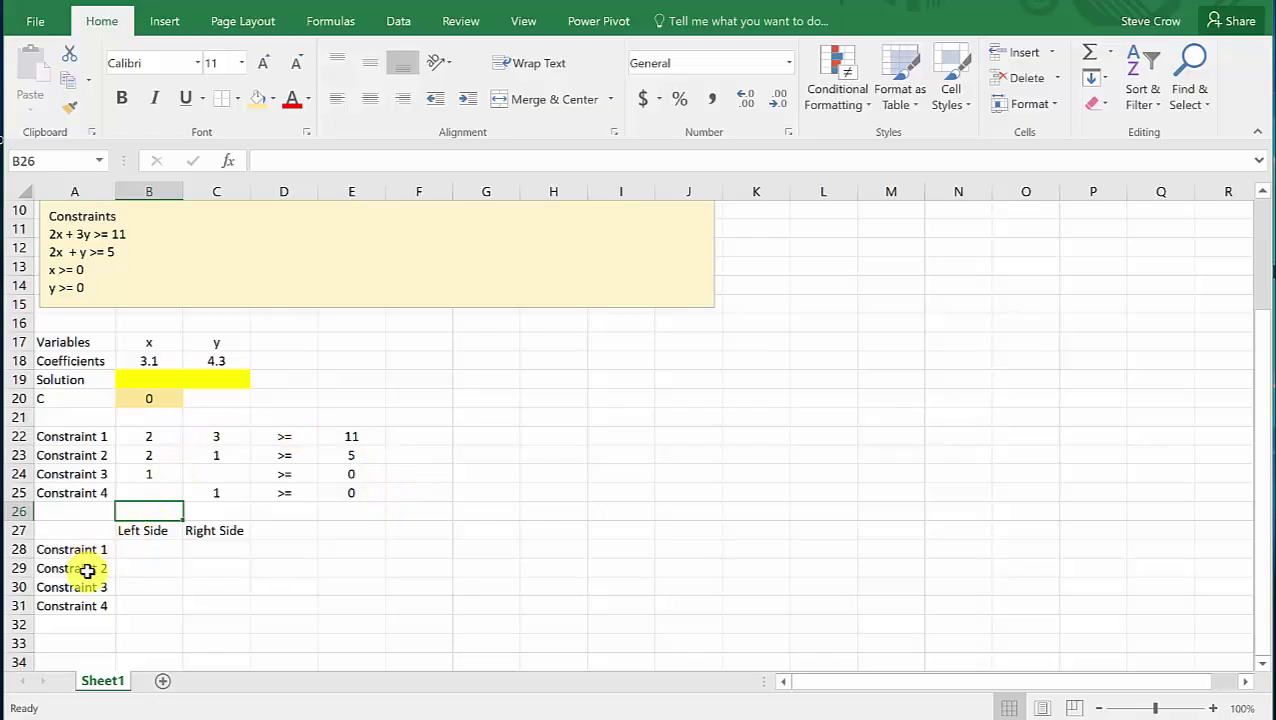
click(148, 549)
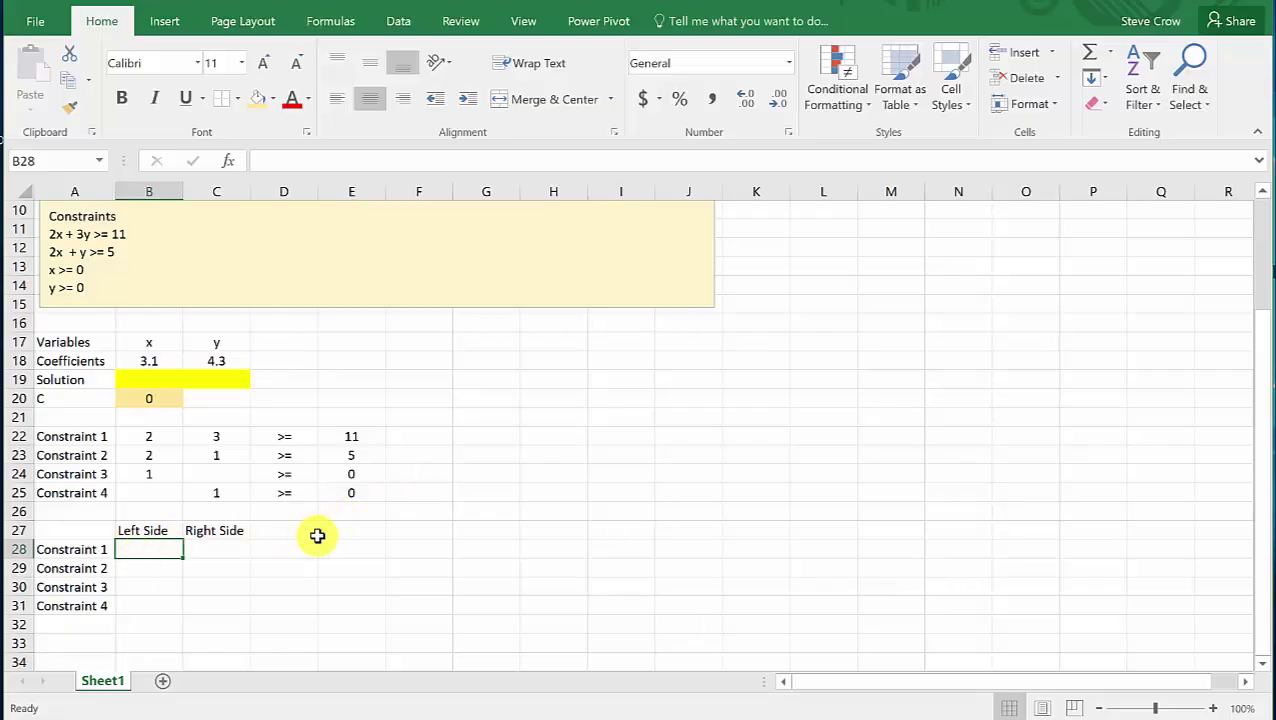
text(=)
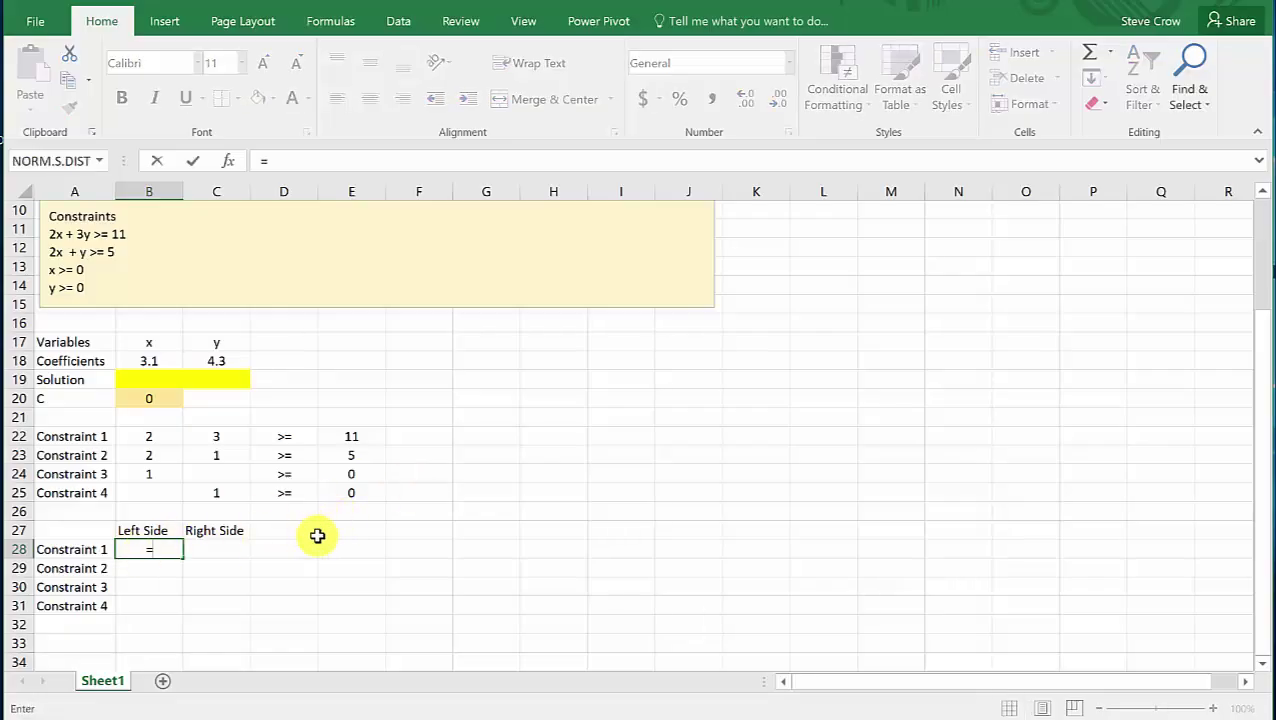
text(sumproduct)
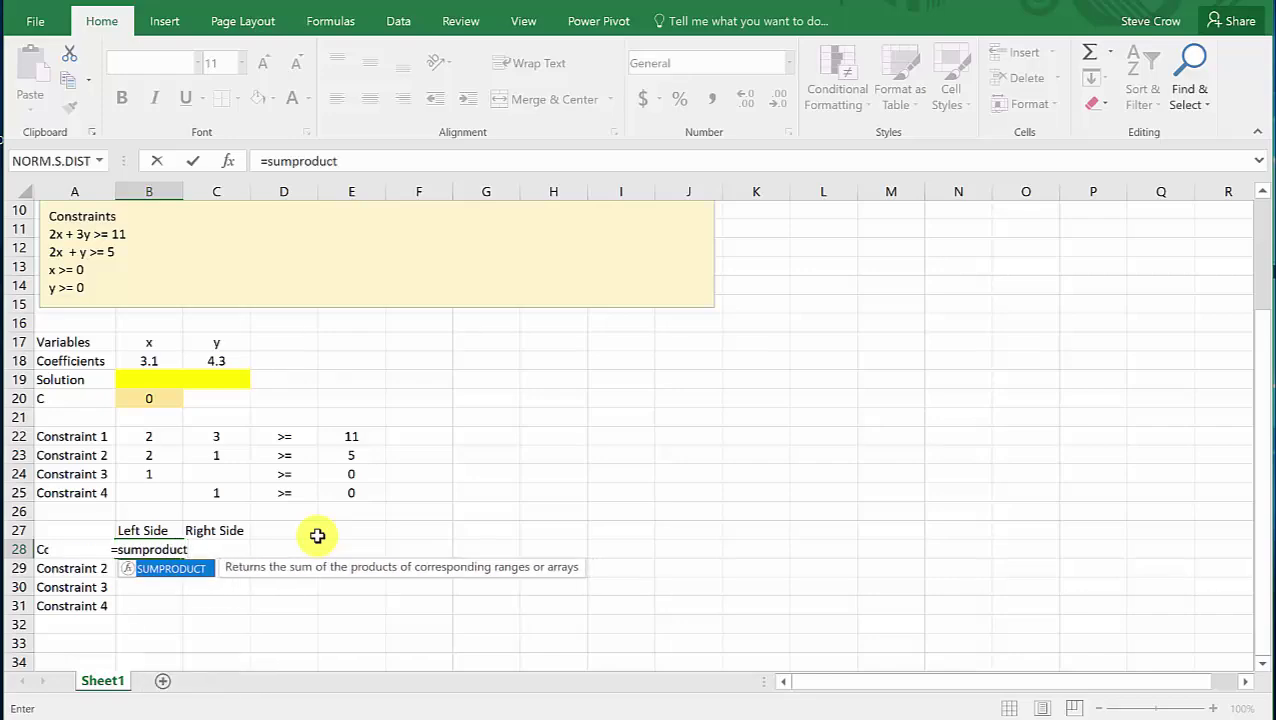
text(()
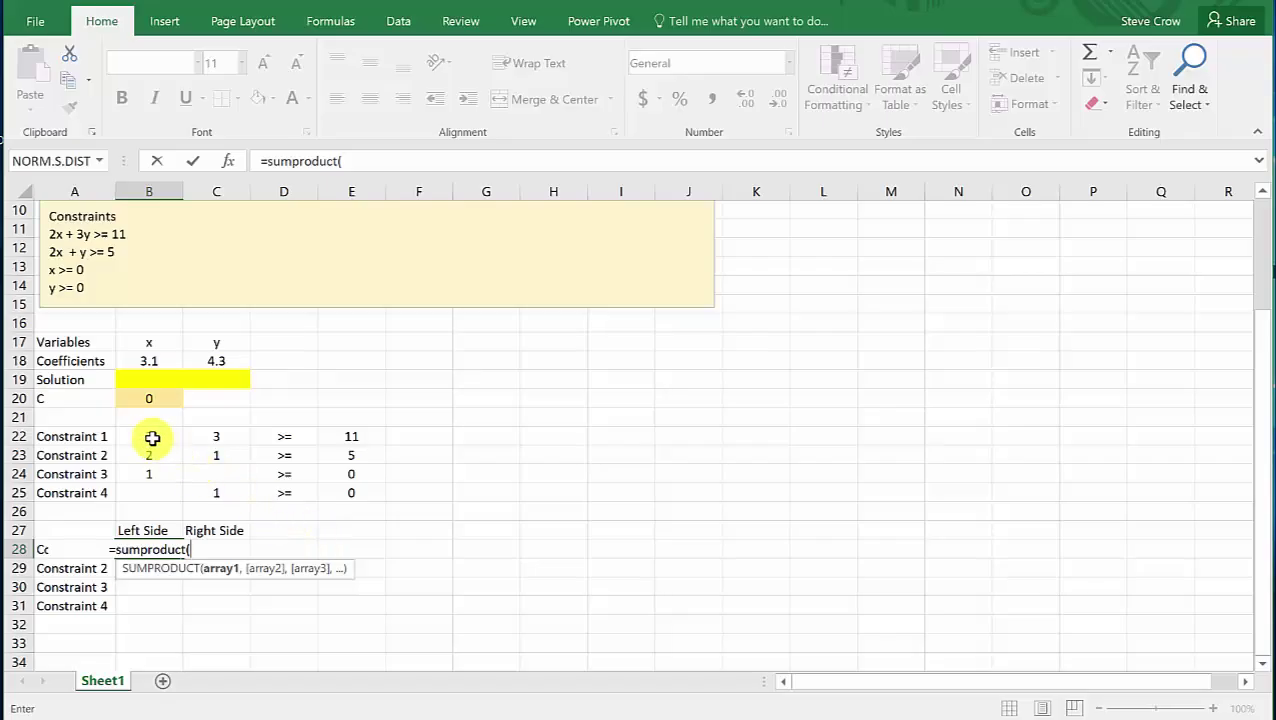
drag(152, 437, 208, 436)
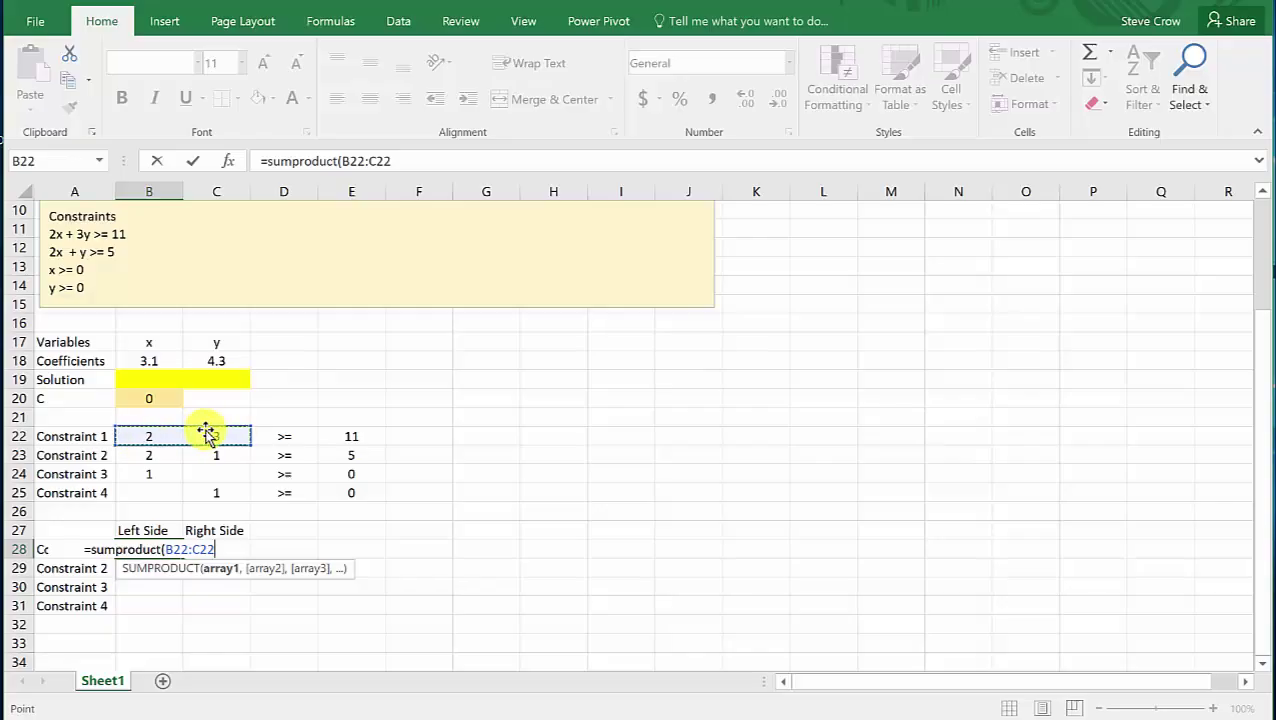
text(,)
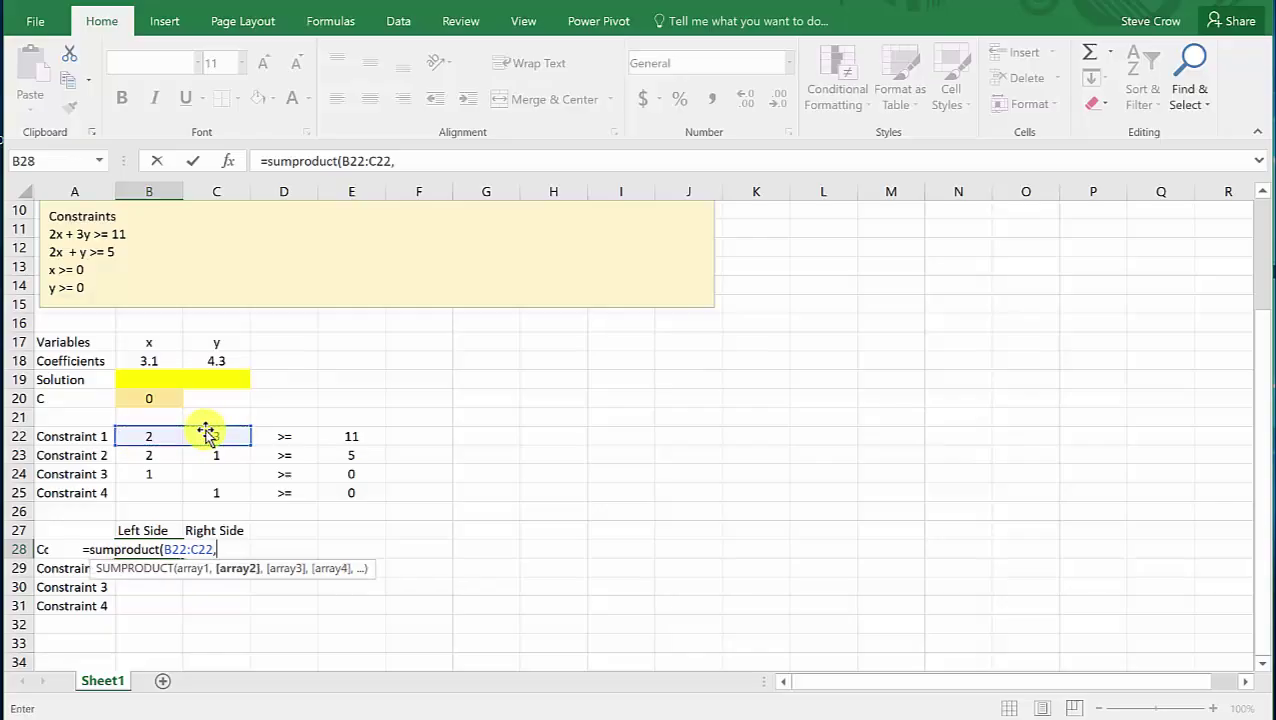
click(164, 381)
drag(164, 381, 234, 380)
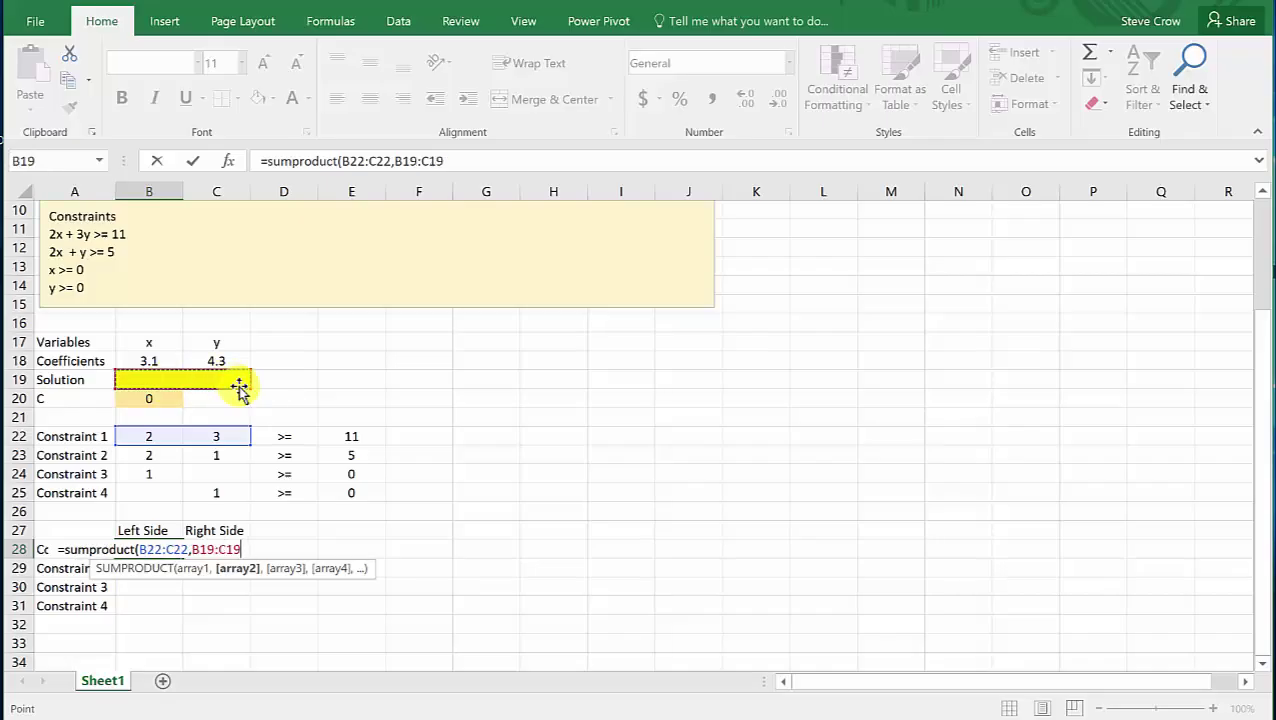
text())
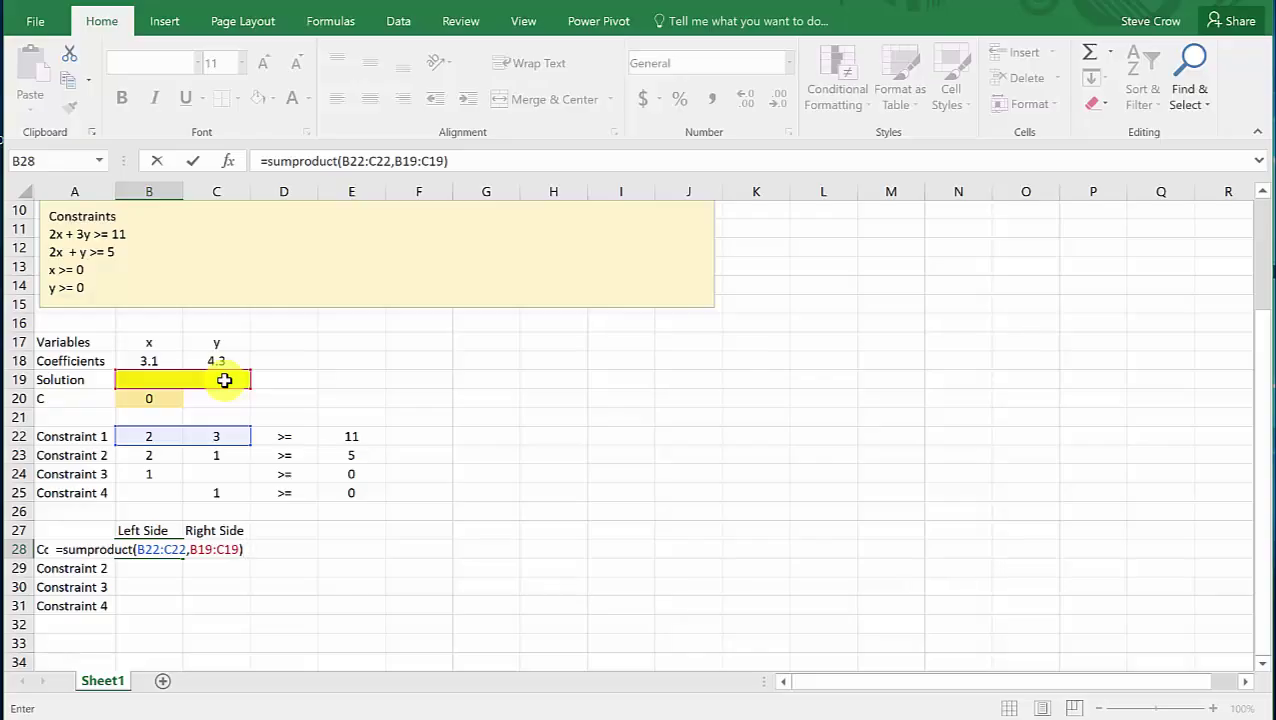
key(Return)
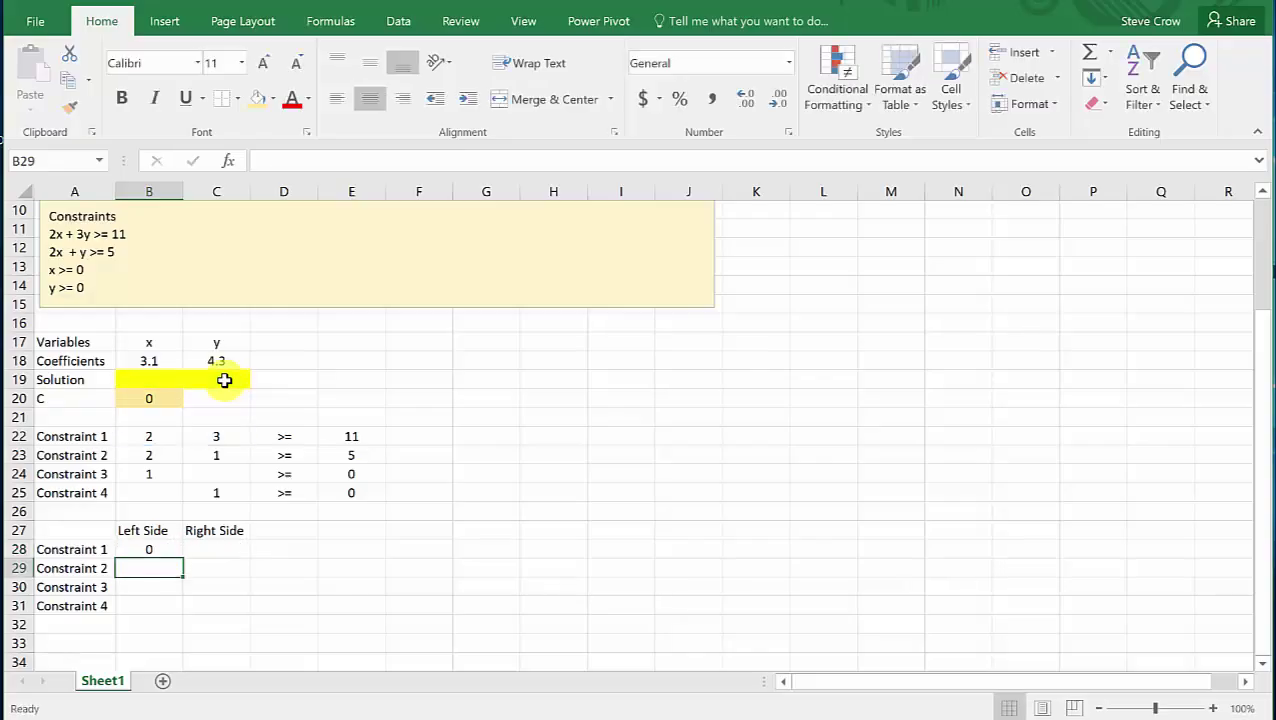
Make the solution range absolute in the B28 formula so it reads =SUMPRODUCT(B22:C22,$B$19:$C$19)
click(160, 551)
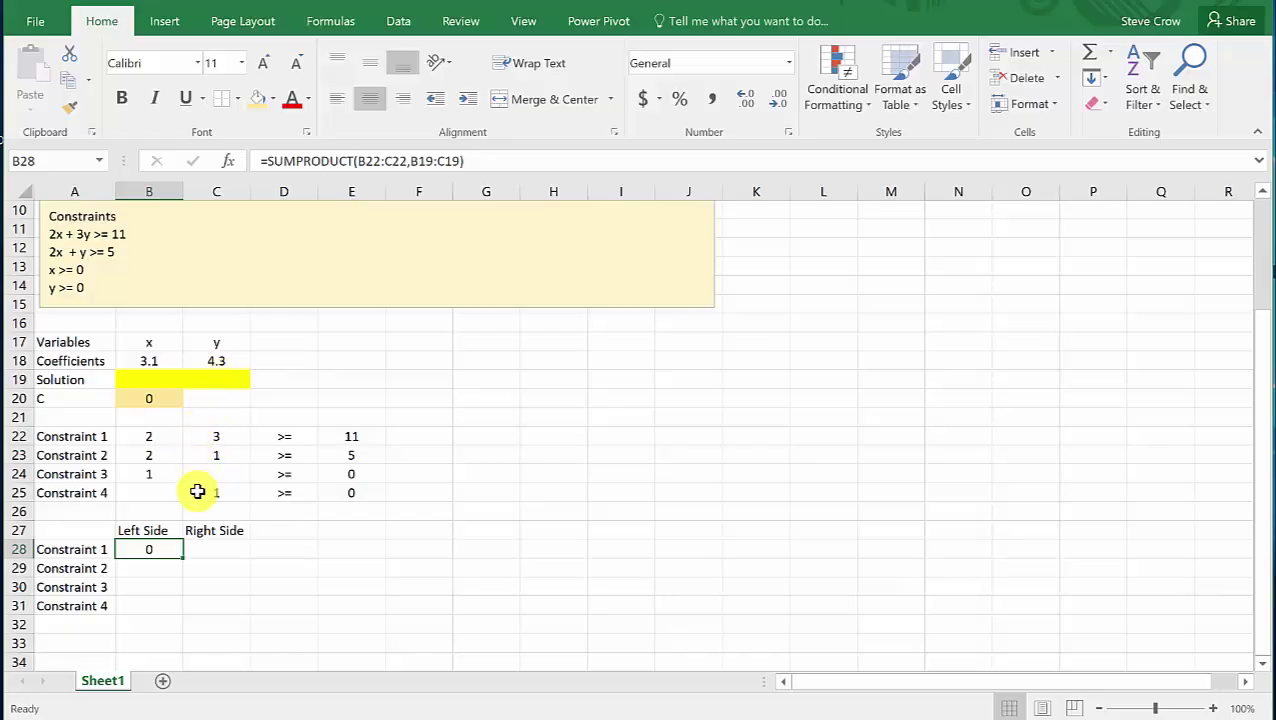
double_click(163, 548)
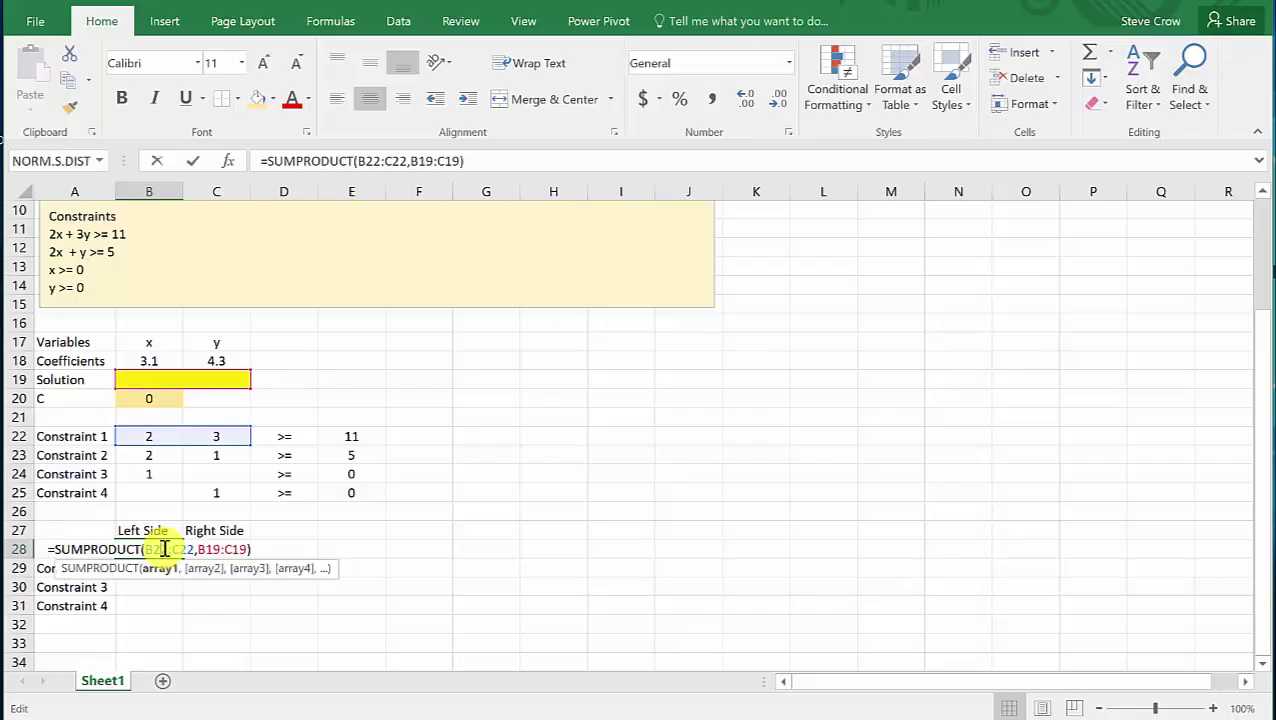
click(199, 549)
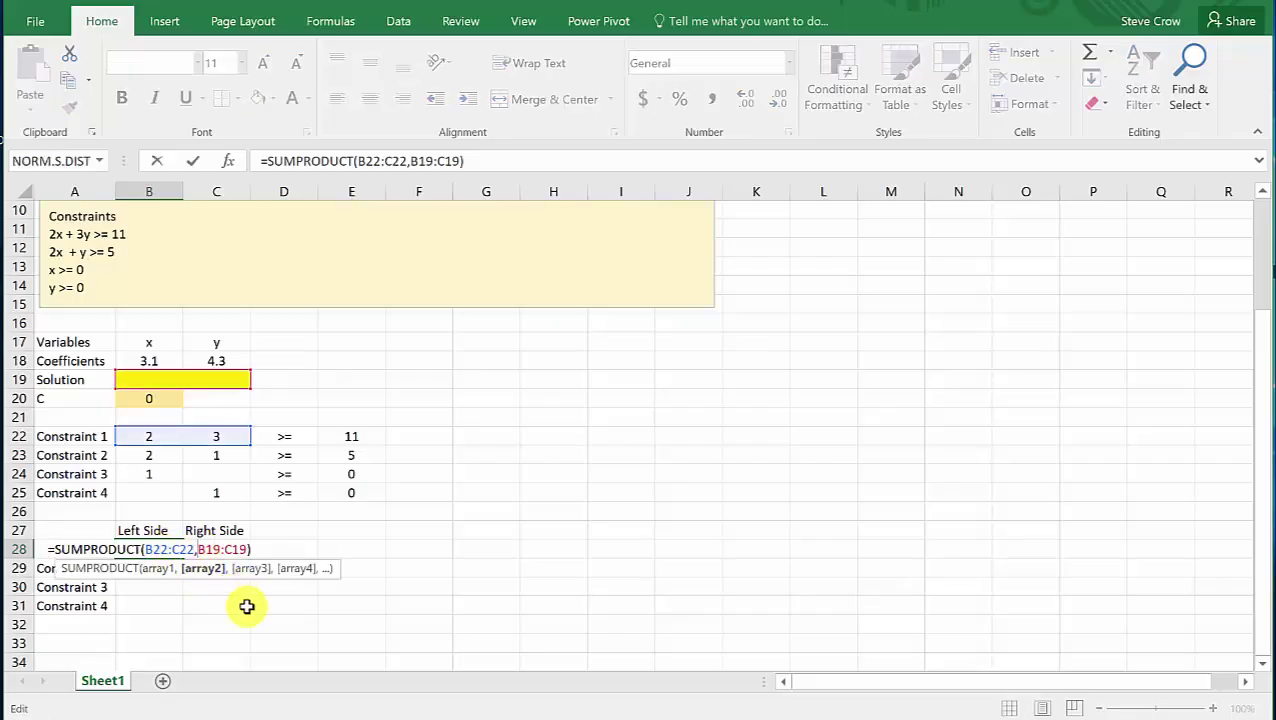
text($)
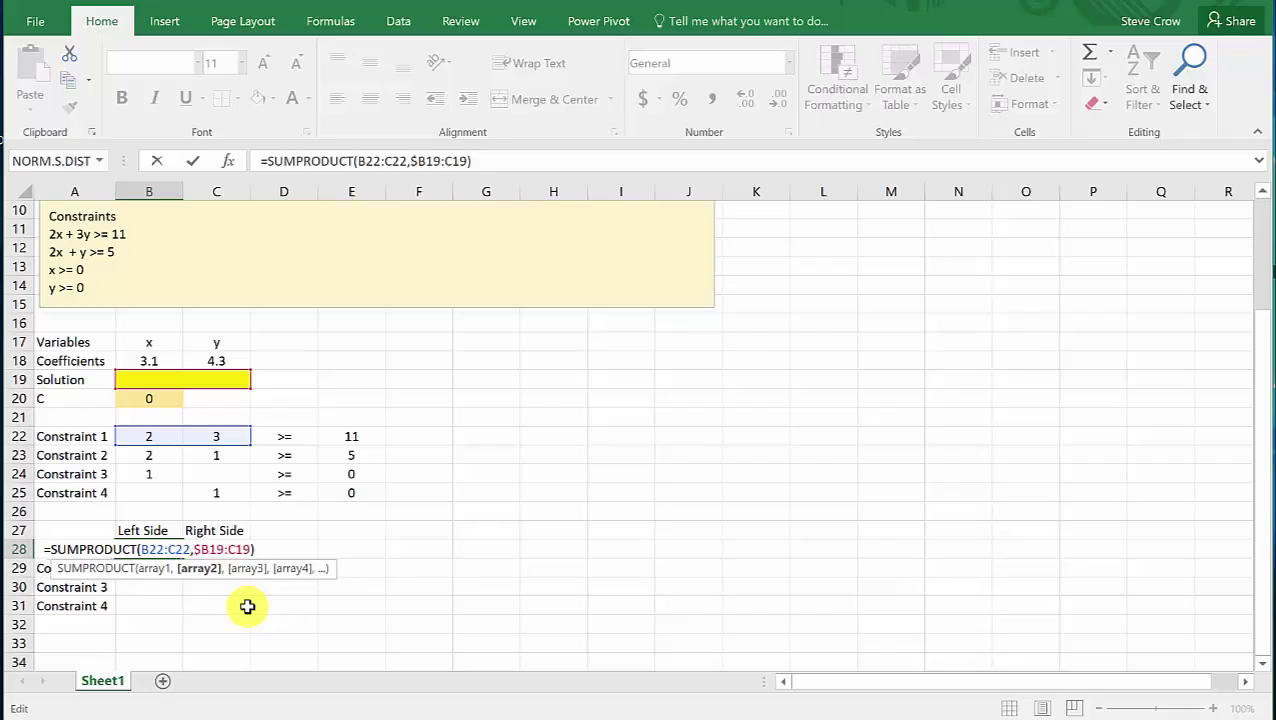
text($)
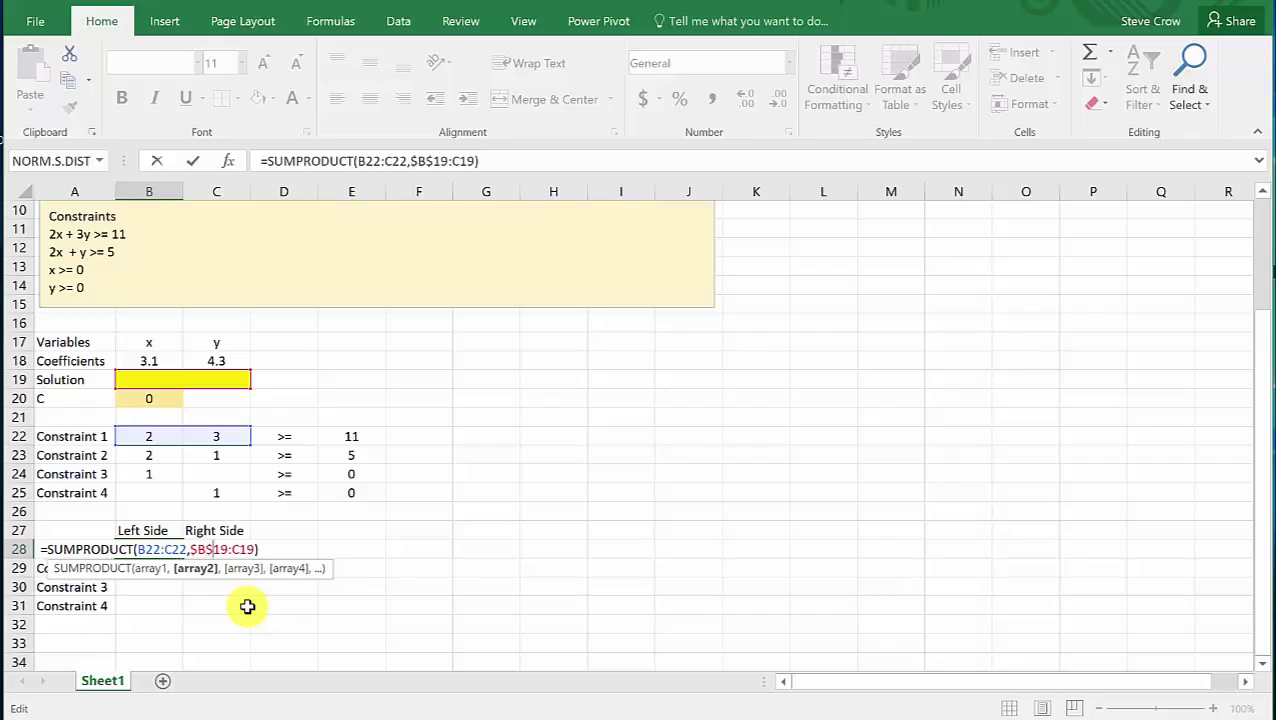
text($)
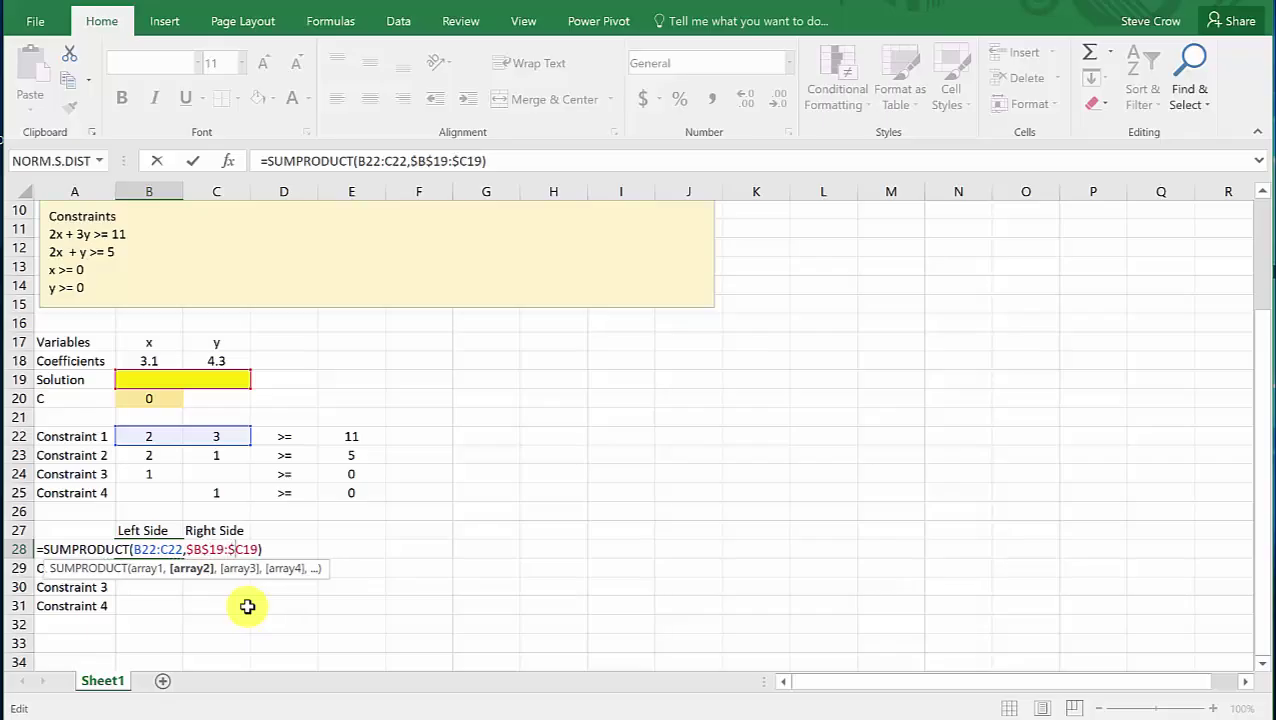
text($)
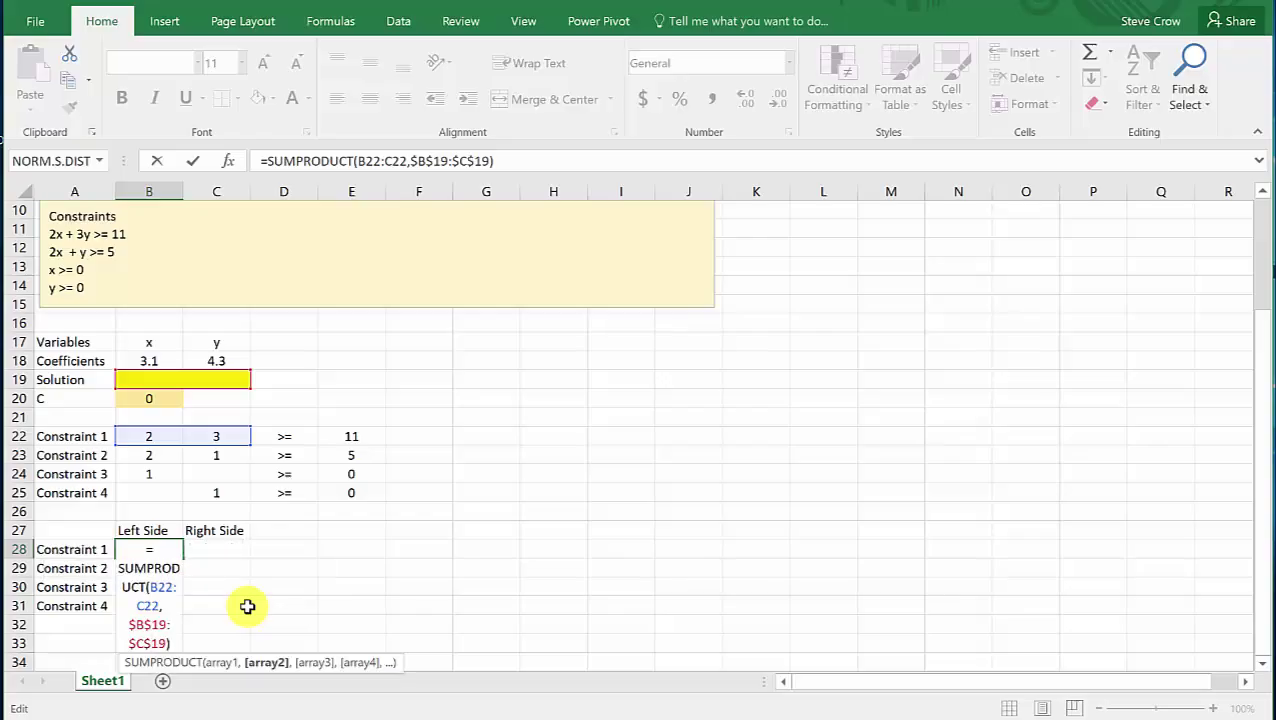
key(Return)
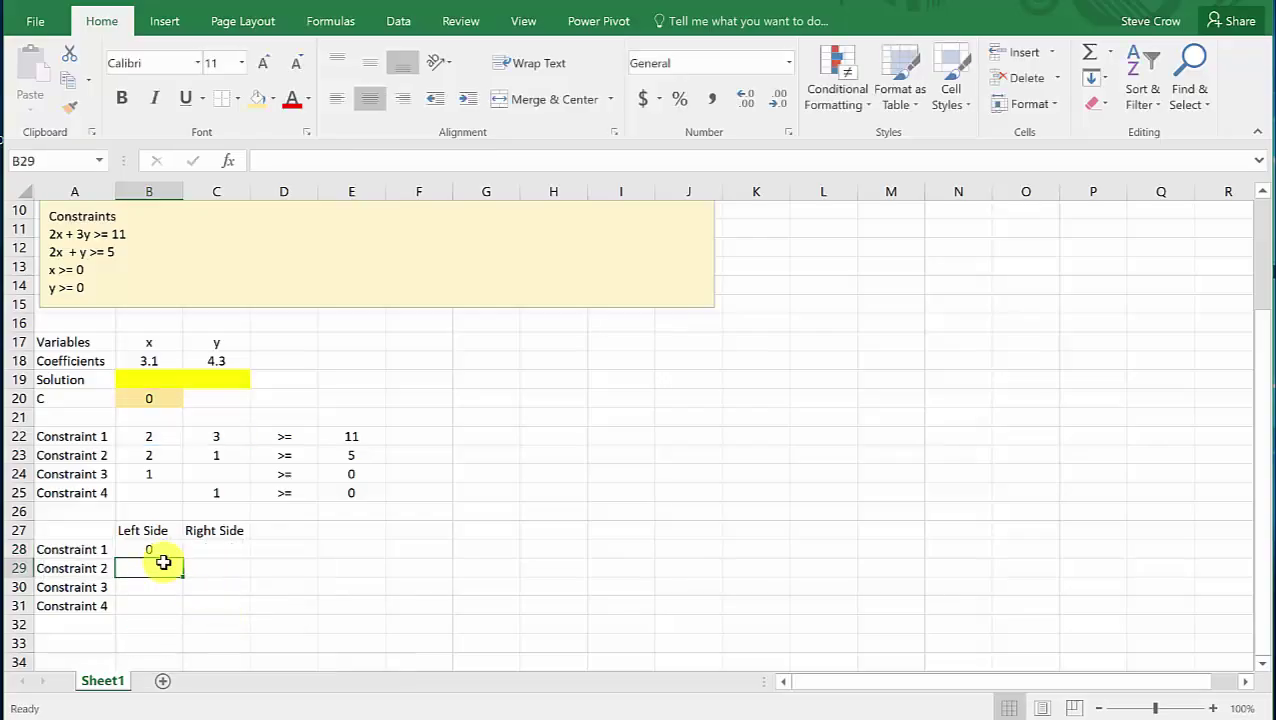
Copy the Constraint 1 left-side formula from B28 down through B31 and check the row references in each copy
click(152, 550)
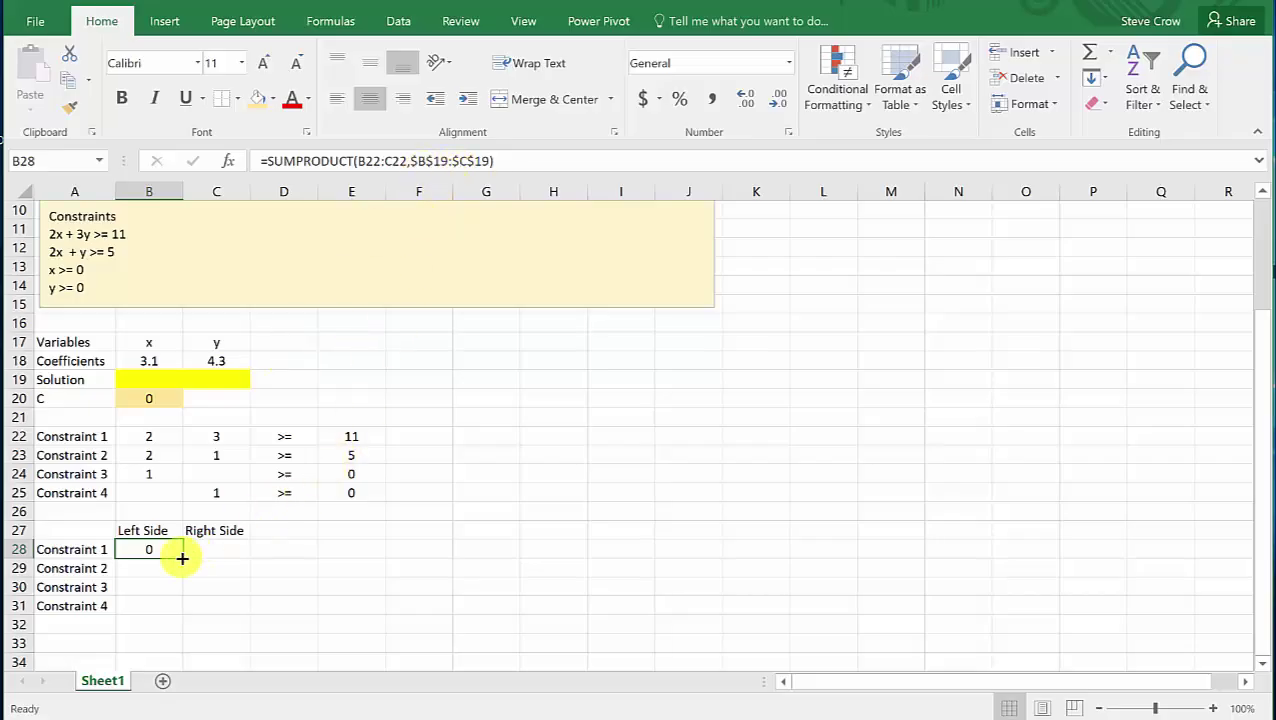
drag(182, 558, 179, 606)
click(256, 572)
click(142, 552)
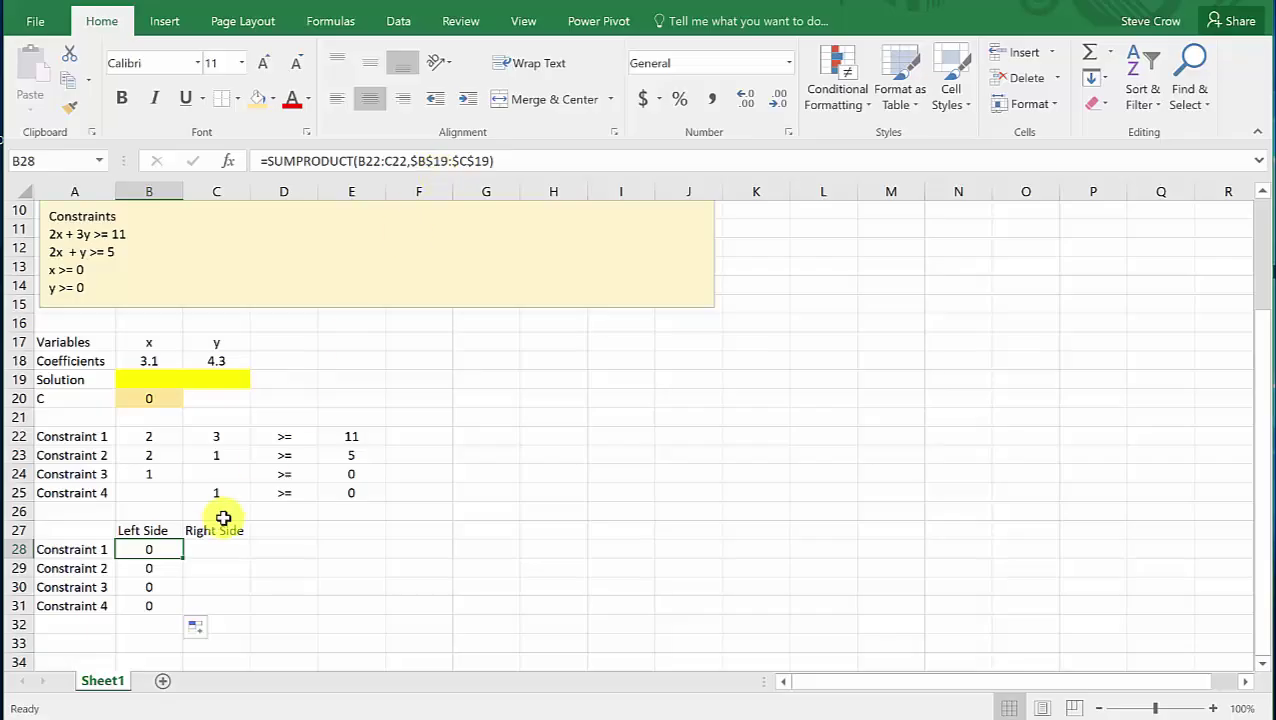
click(152, 566)
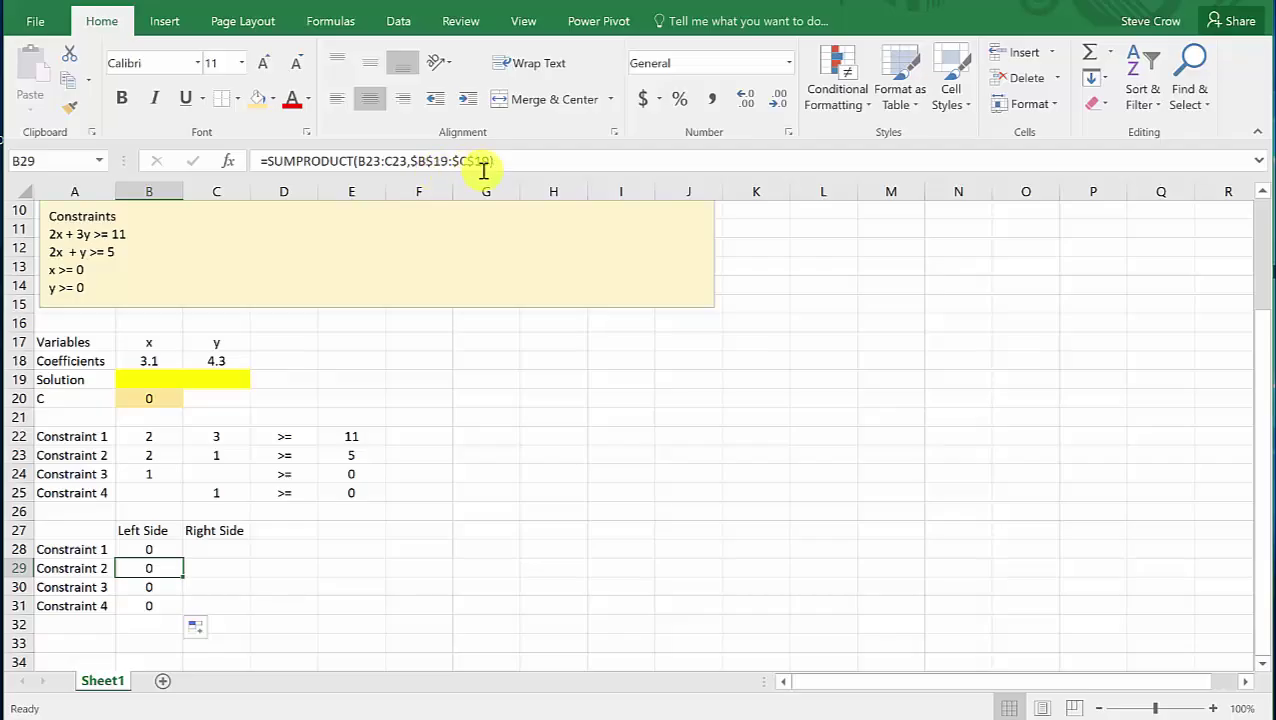
click(149, 590)
click(155, 609)
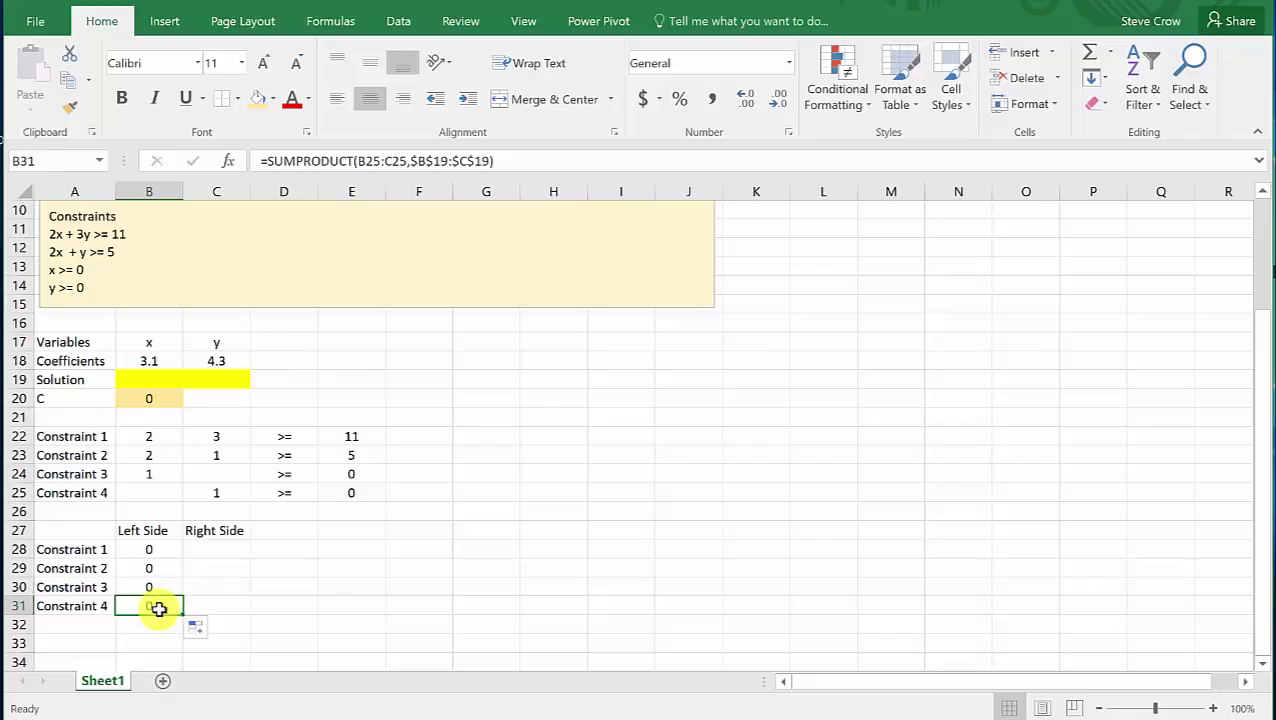
Link the Constraint 1 right side in C28 to the limit with =E22 and copy the formula down through C31
click(208, 547)
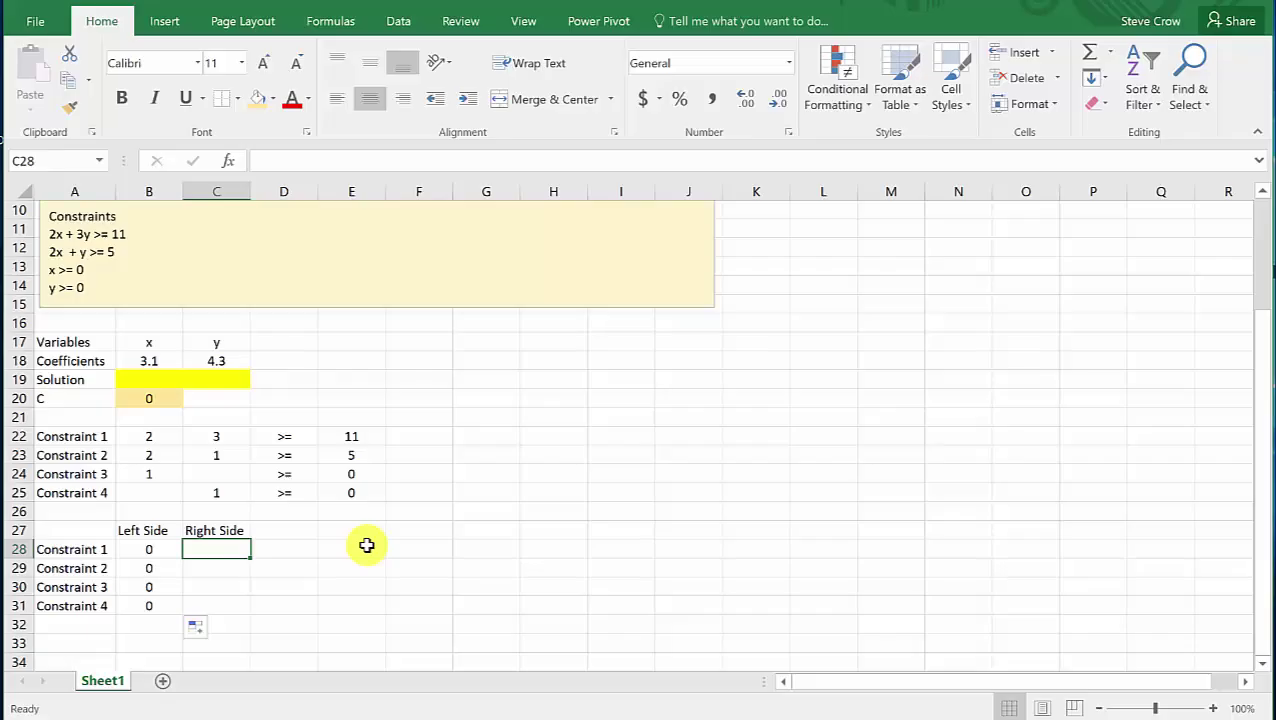
text(=)
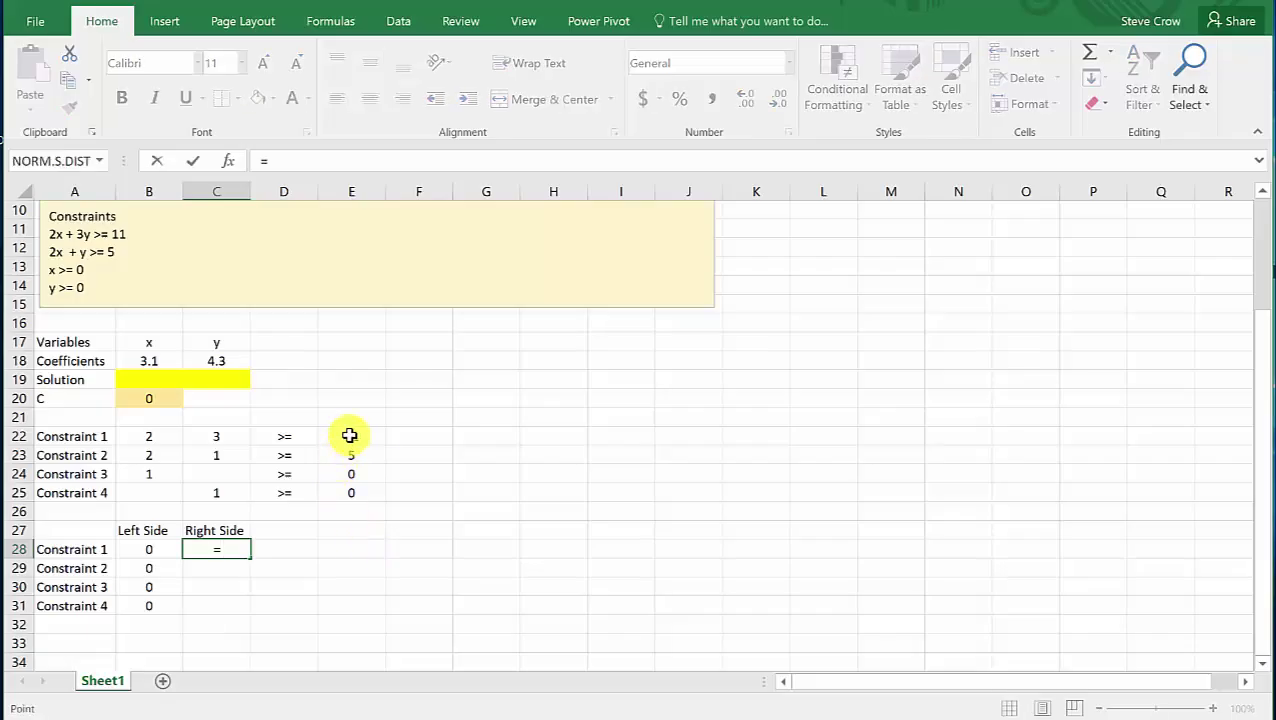
click(355, 438)
key(Return)
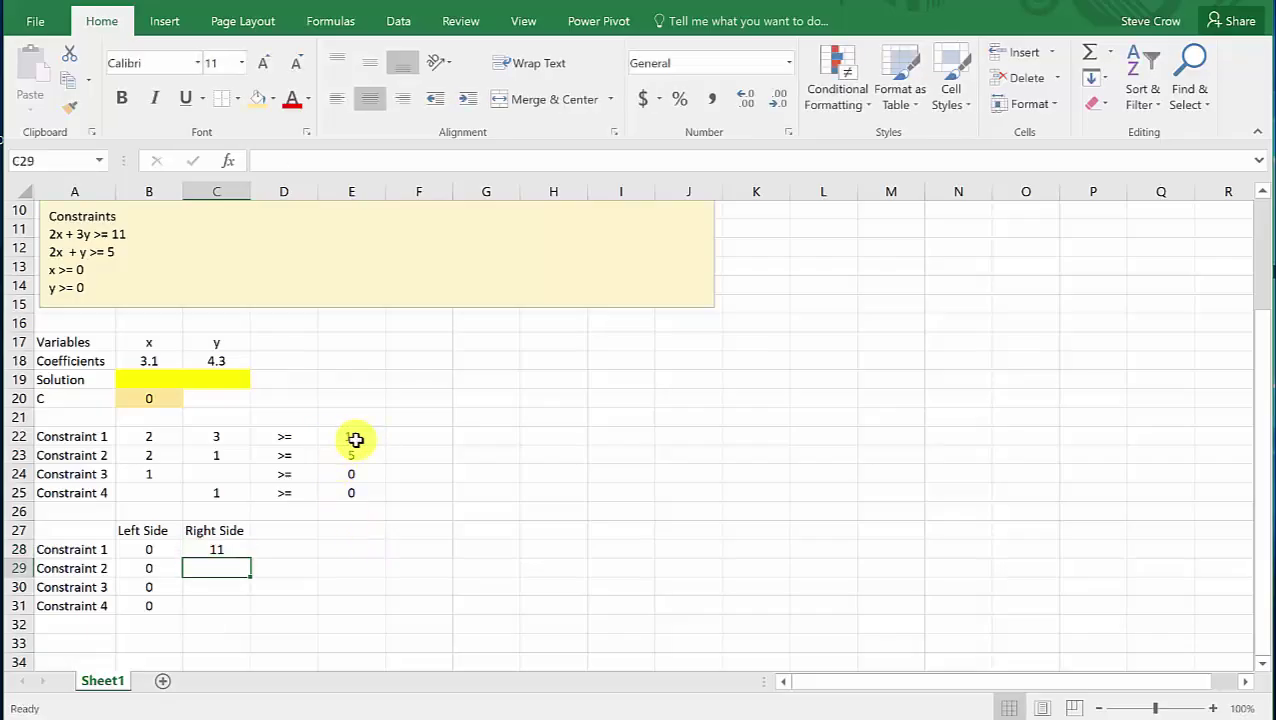
click(235, 547)
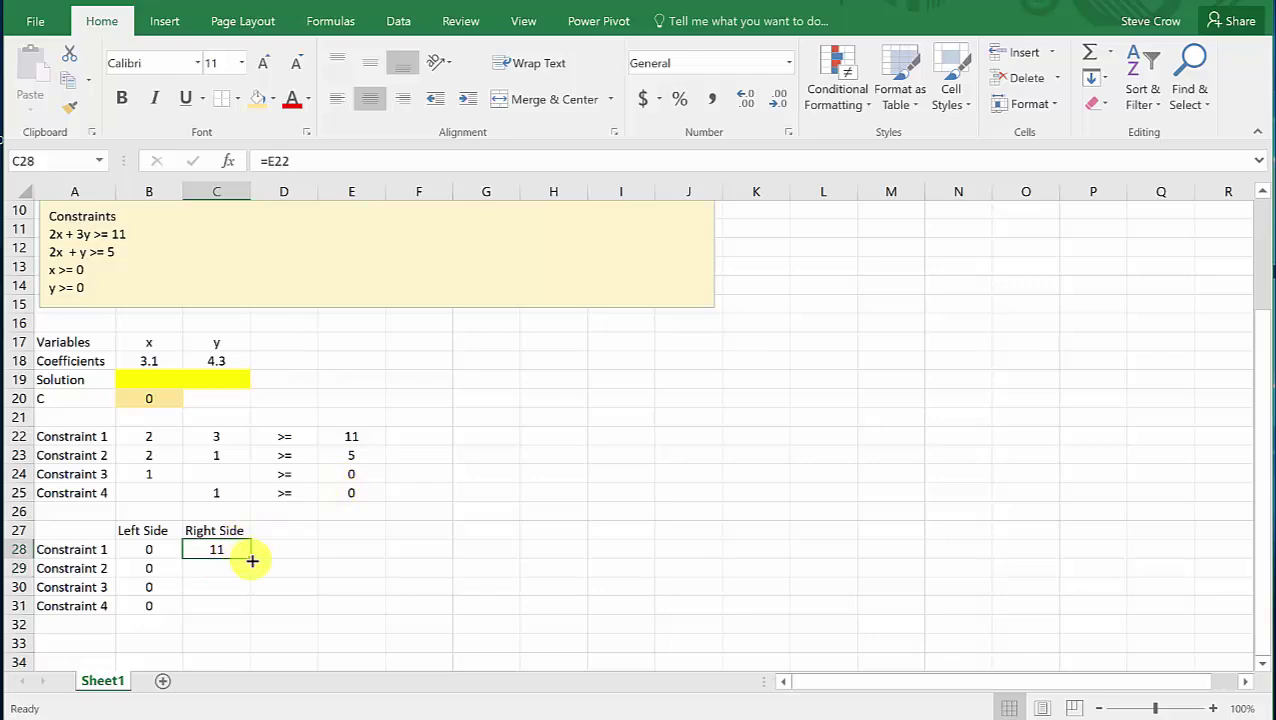
drag(251, 561, 252, 606)
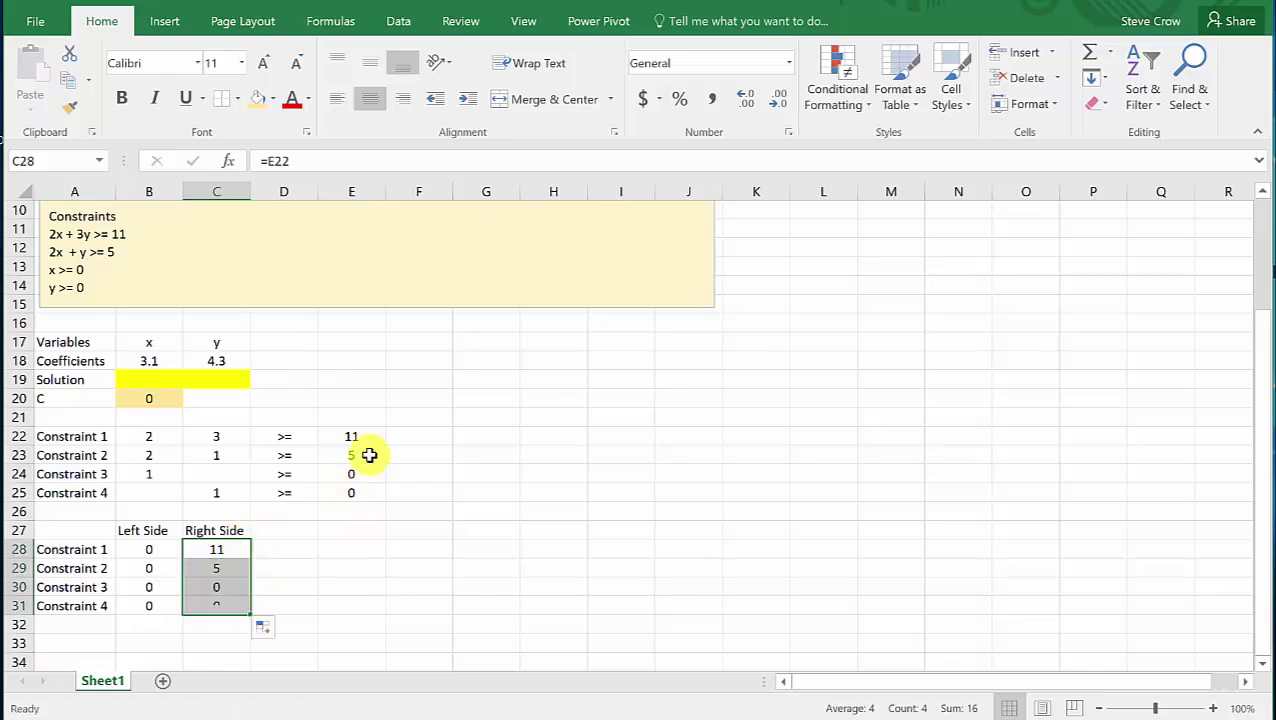
click(355, 494)
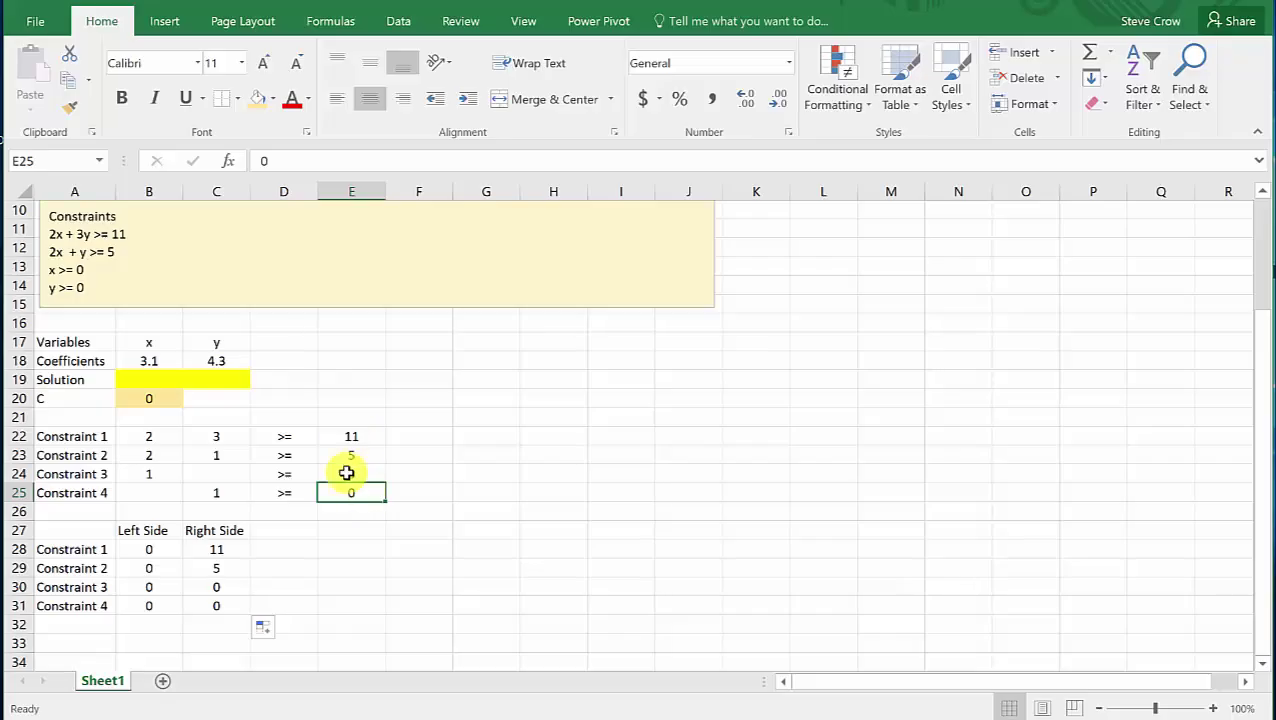
click(216, 606)
click(419, 549)
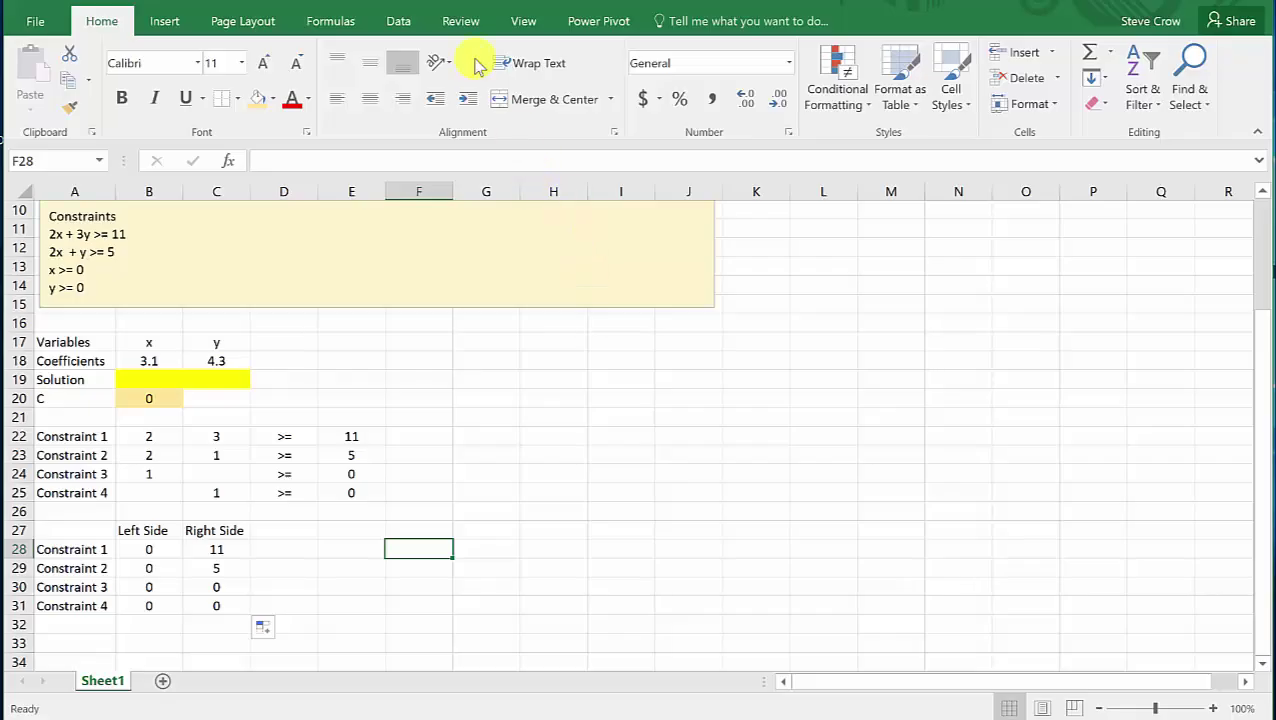
Check in the Excel add-ins list whether the Solver Add-in is enabled, leaving the add-in selection unchanged
click(397, 21)
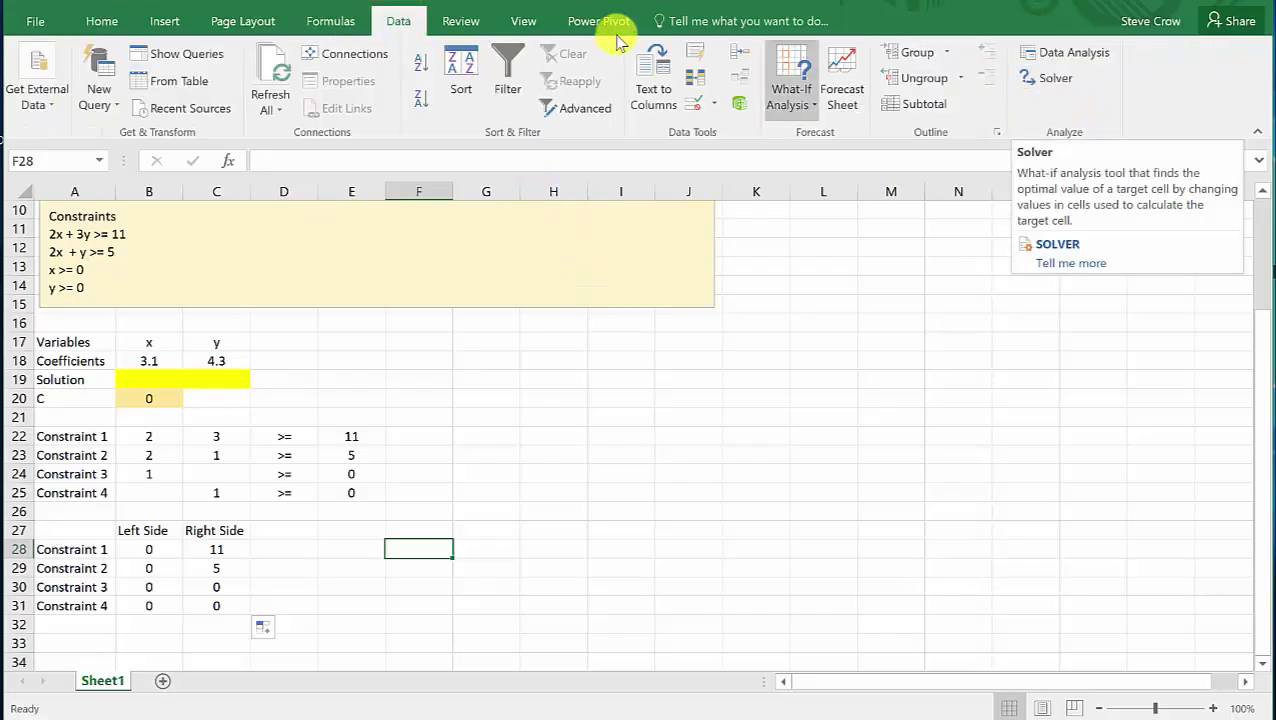
click(33, 22)
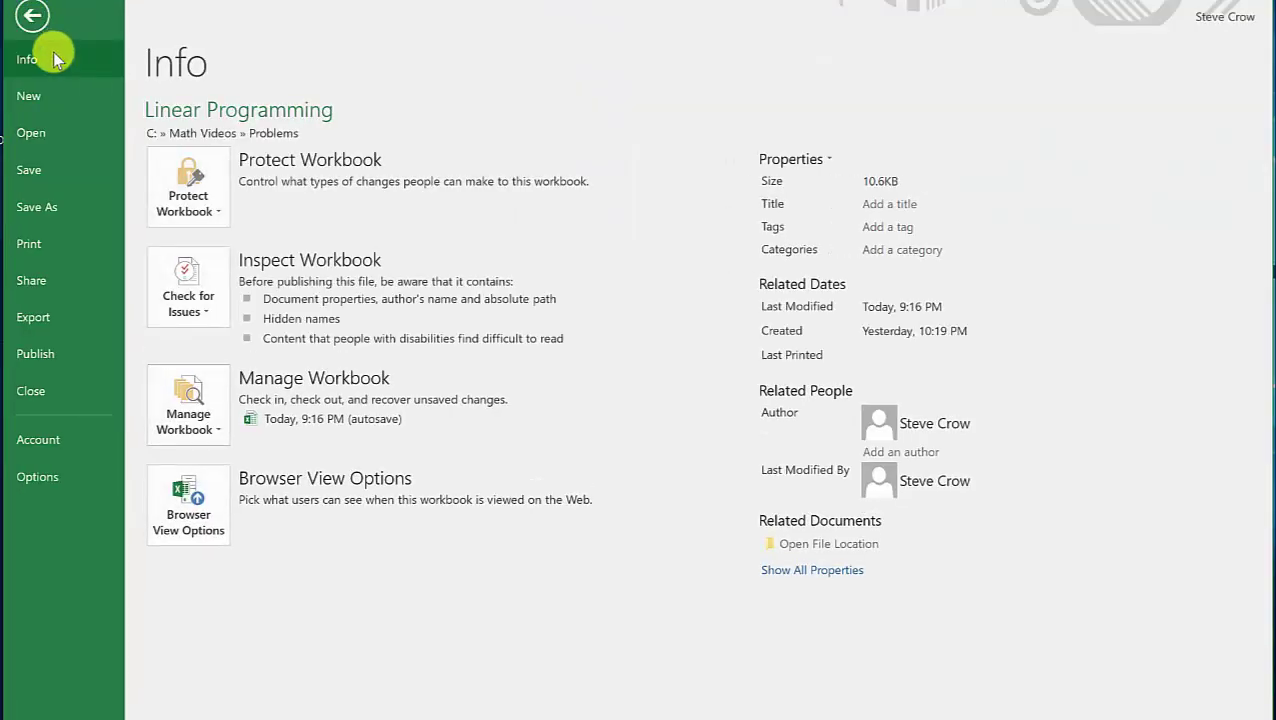
click(38, 480)
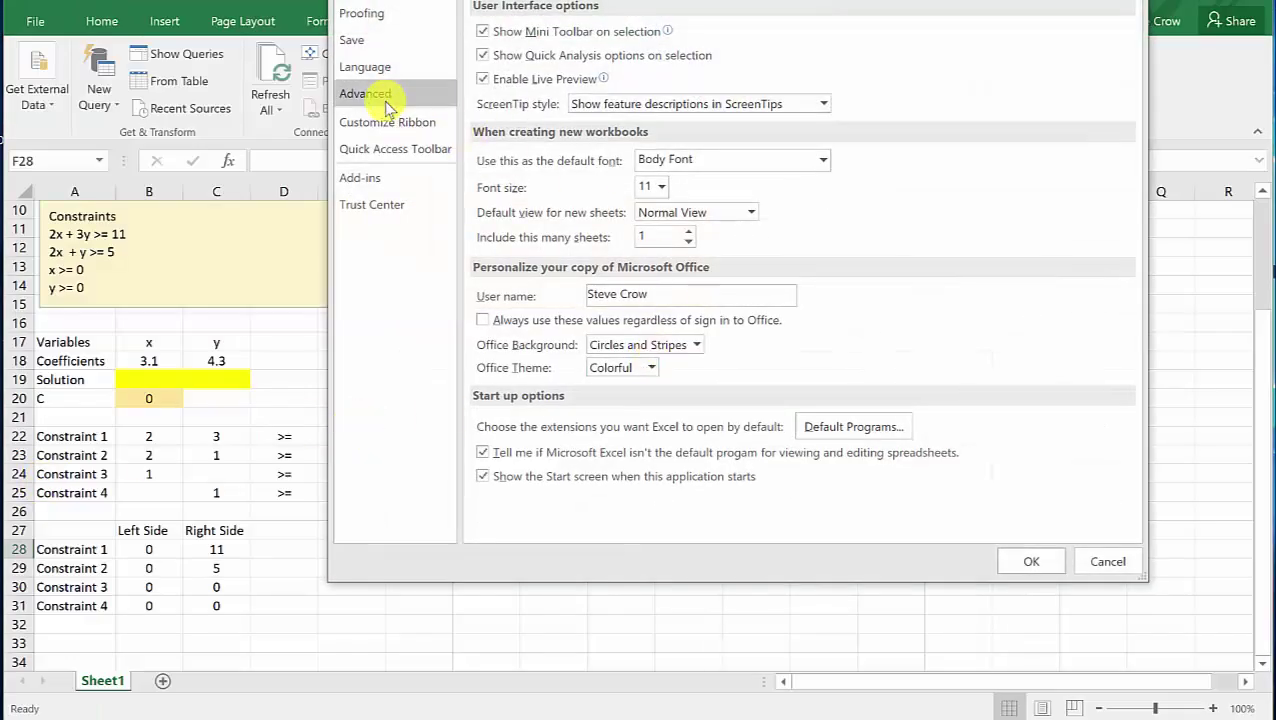
click(374, 180)
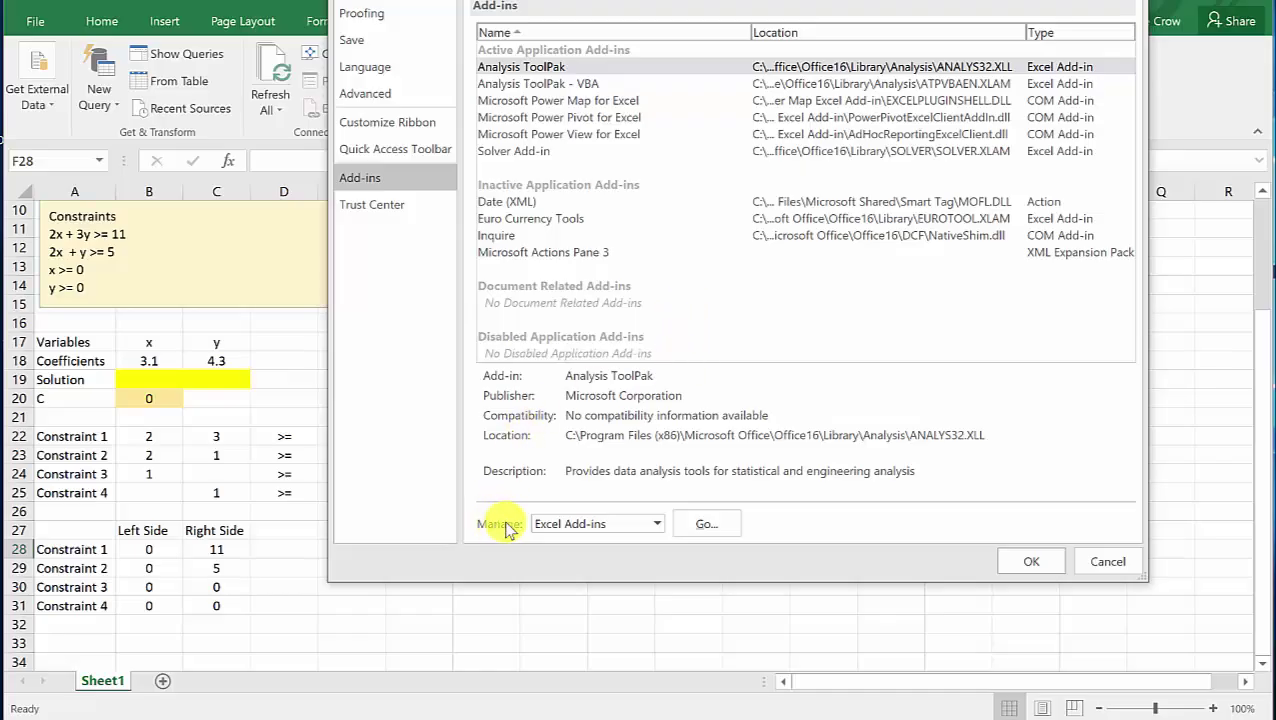
click(706, 523)
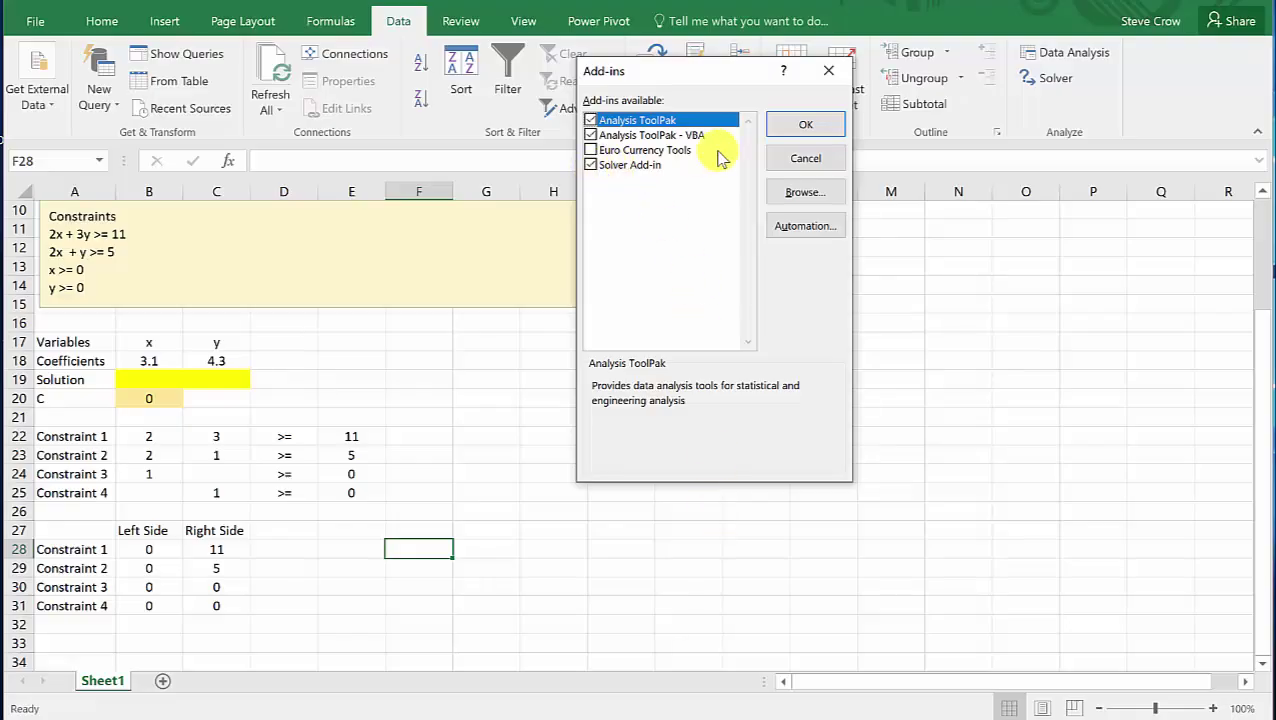
click(827, 76)
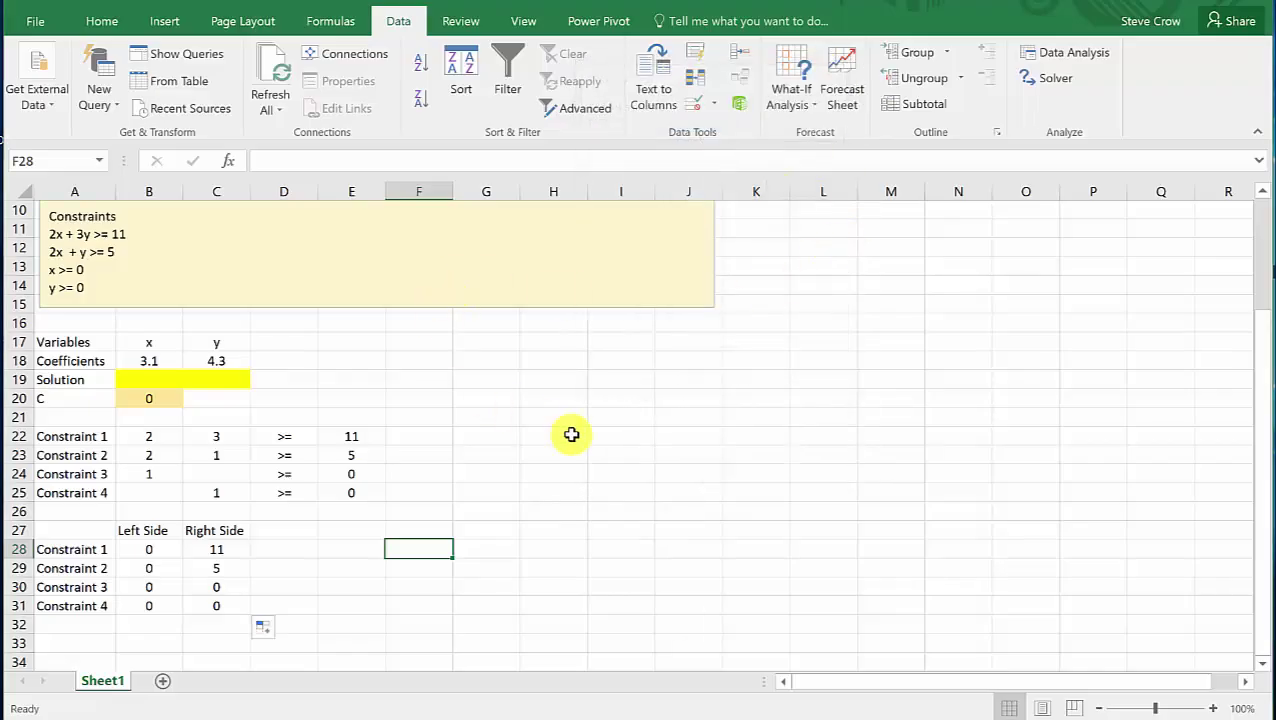
Open Solver, delete the existing constraint, and clear the old changing variable cells and objective
click(1059, 85)
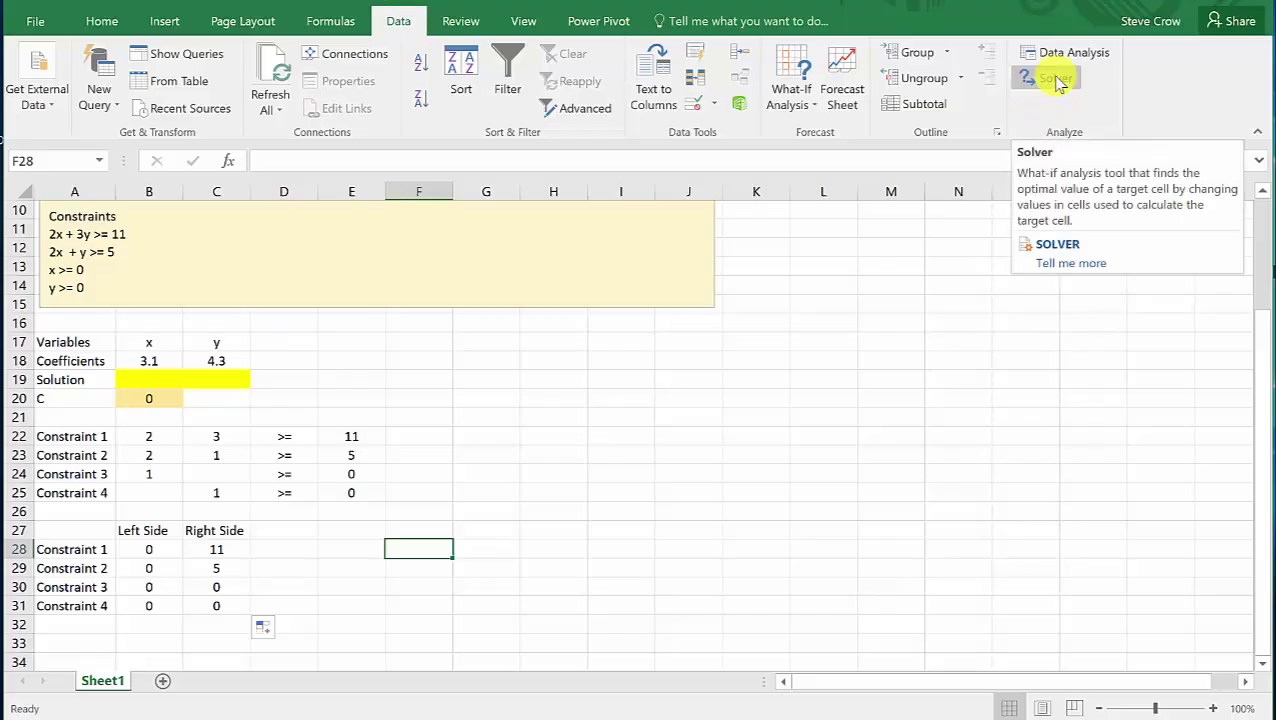
click(1059, 83)
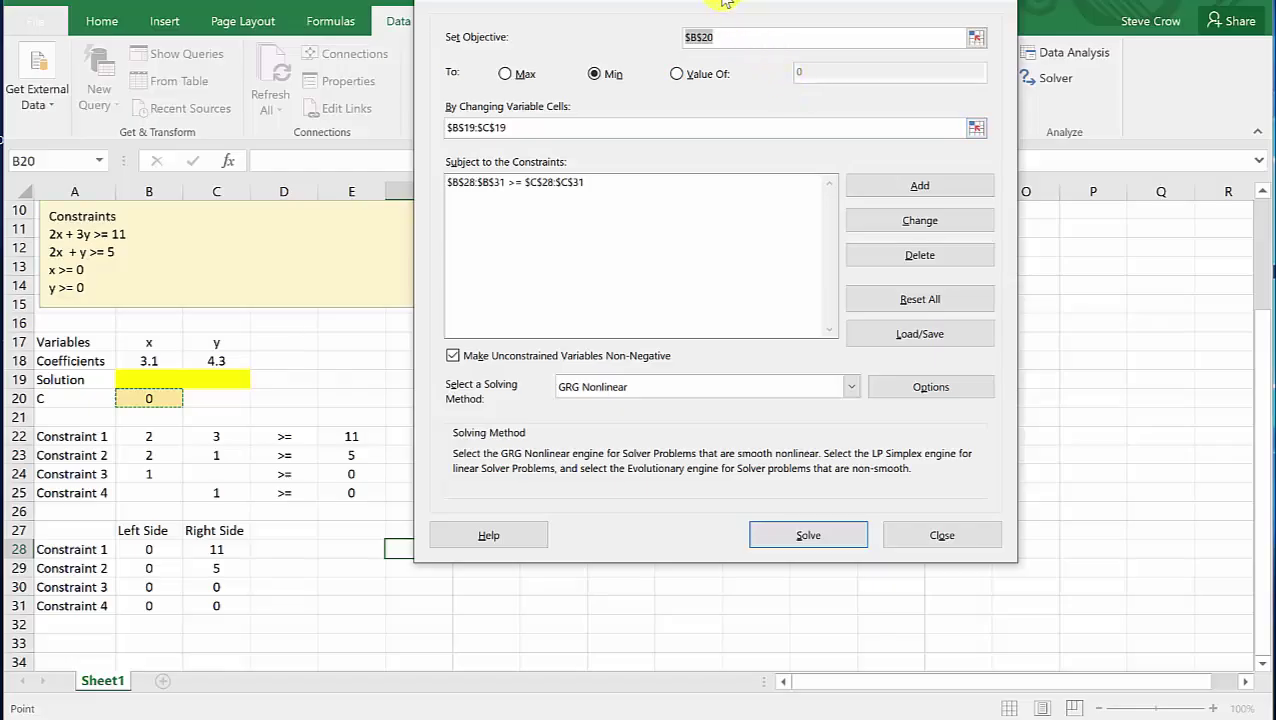
drag(726, 2, 836, 101)
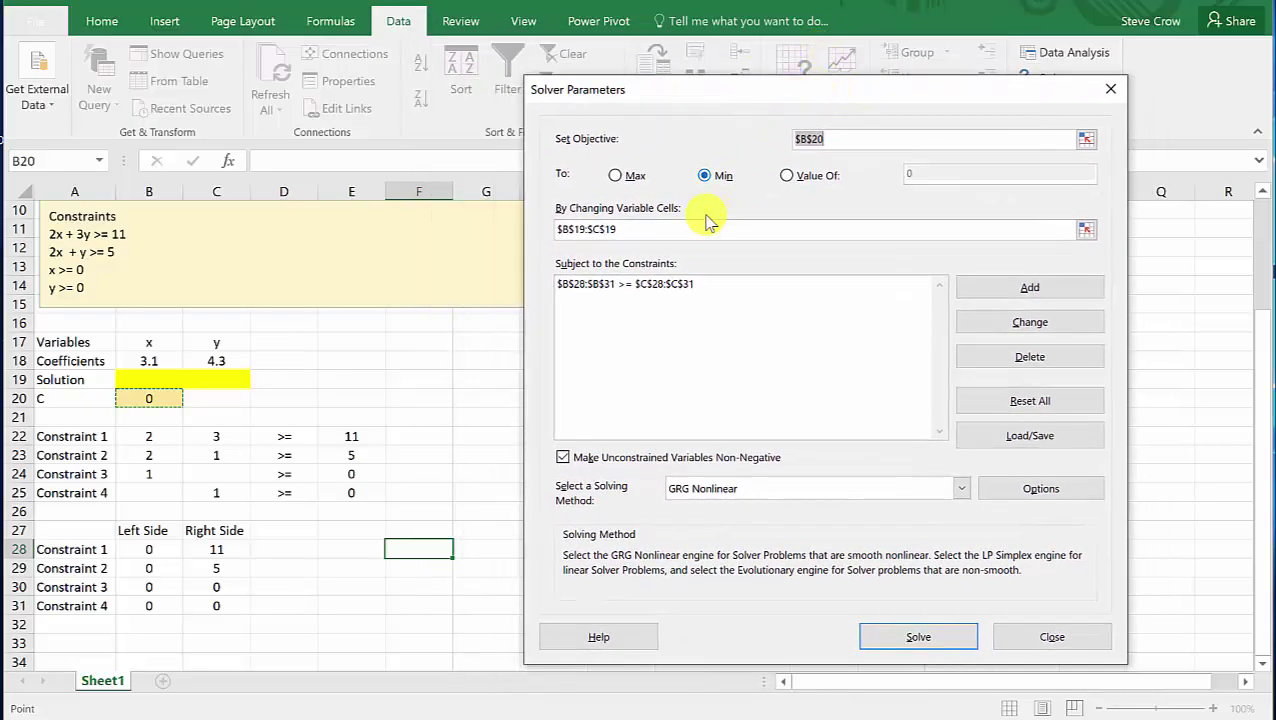
click(656, 284)
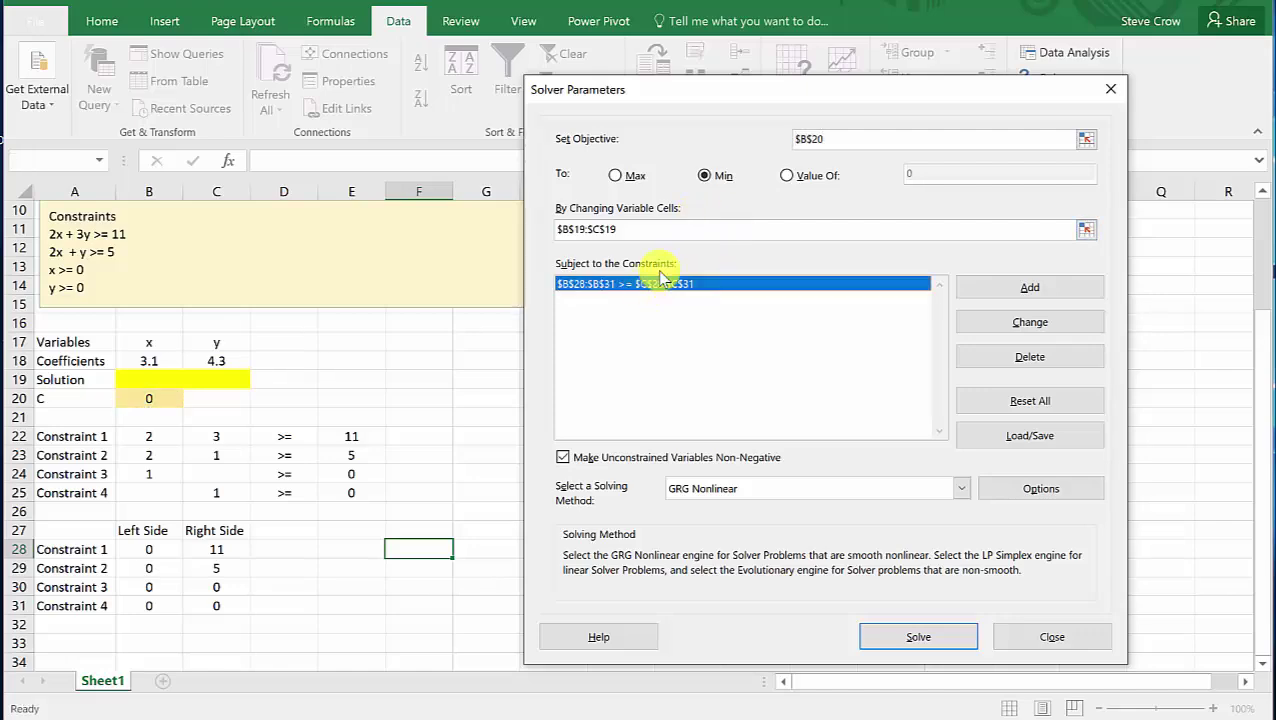
click(1030, 357)
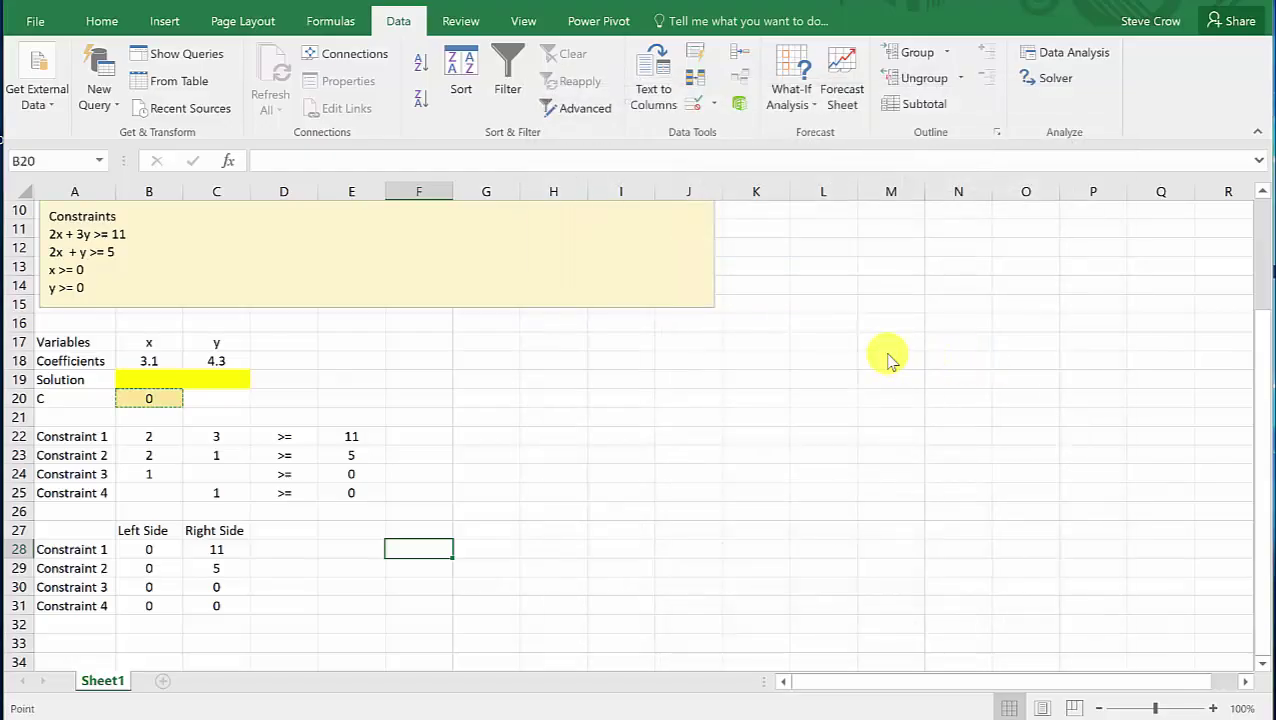
click(650, 229)
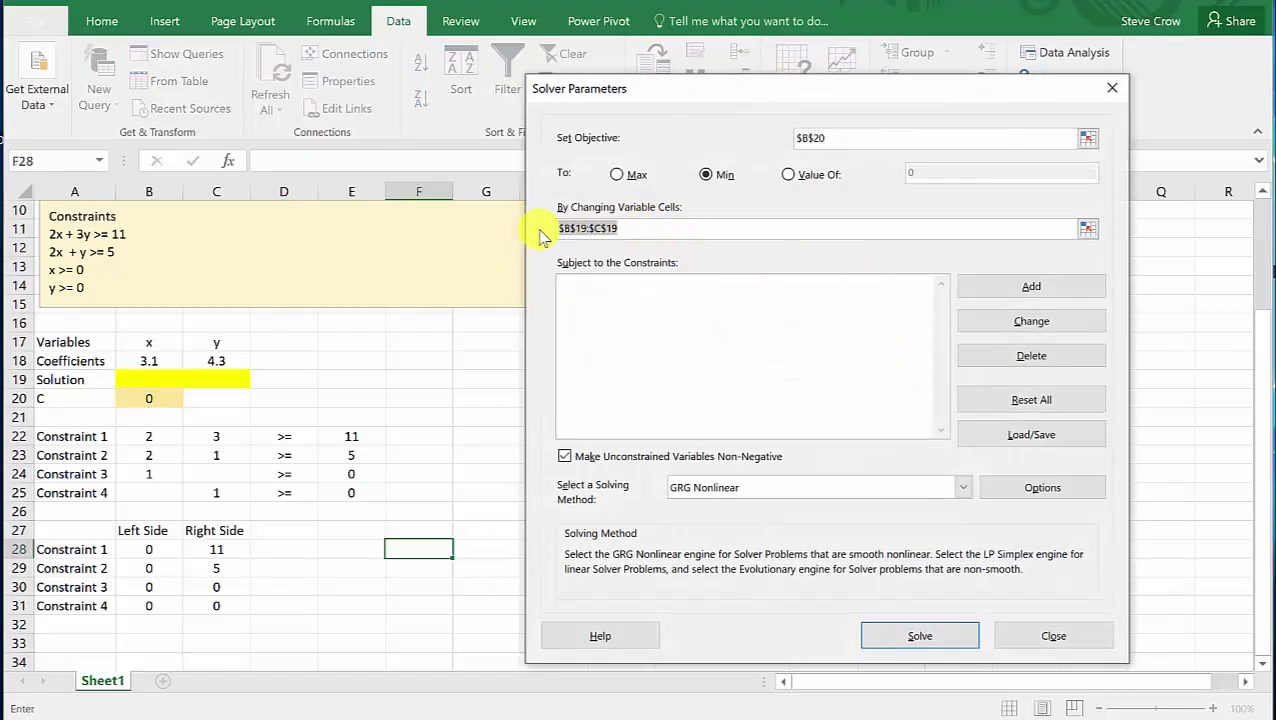
key(Delete)
drag(826, 137, 785, 150)
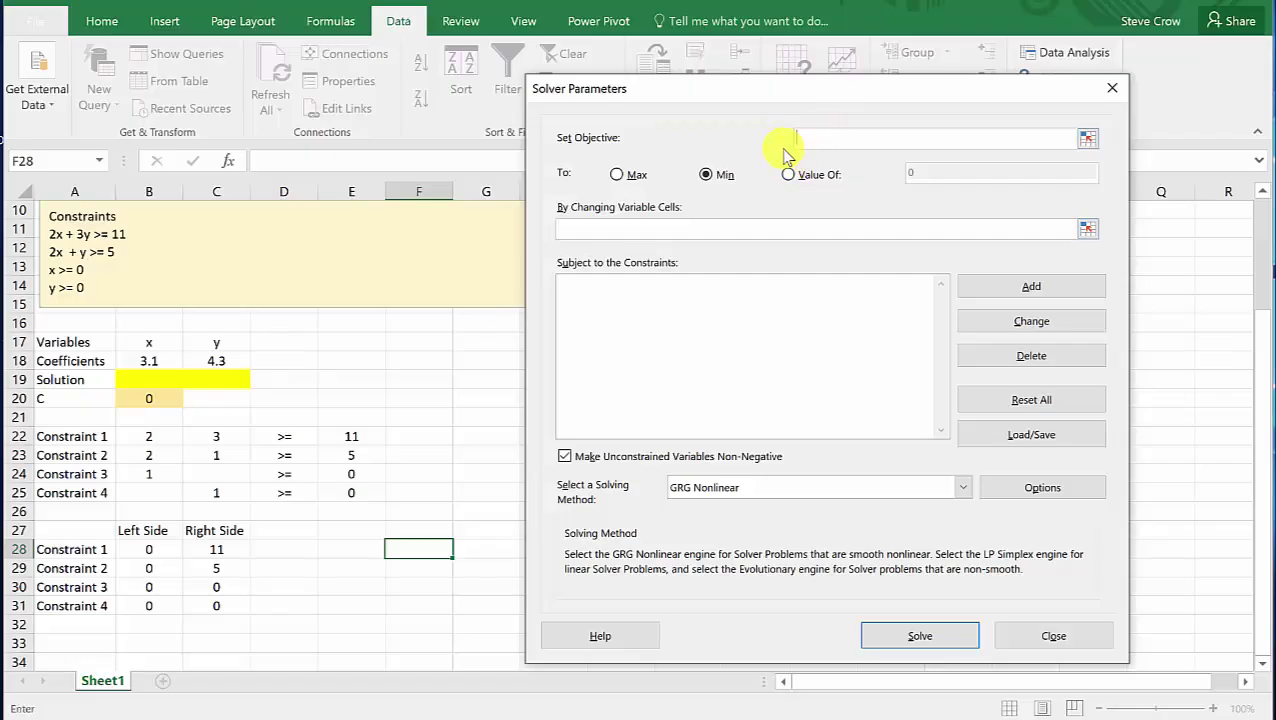
Set Solver to minimize the objective cell $B$20 by changing the solution cells $B$19:$C$19
click(616, 175)
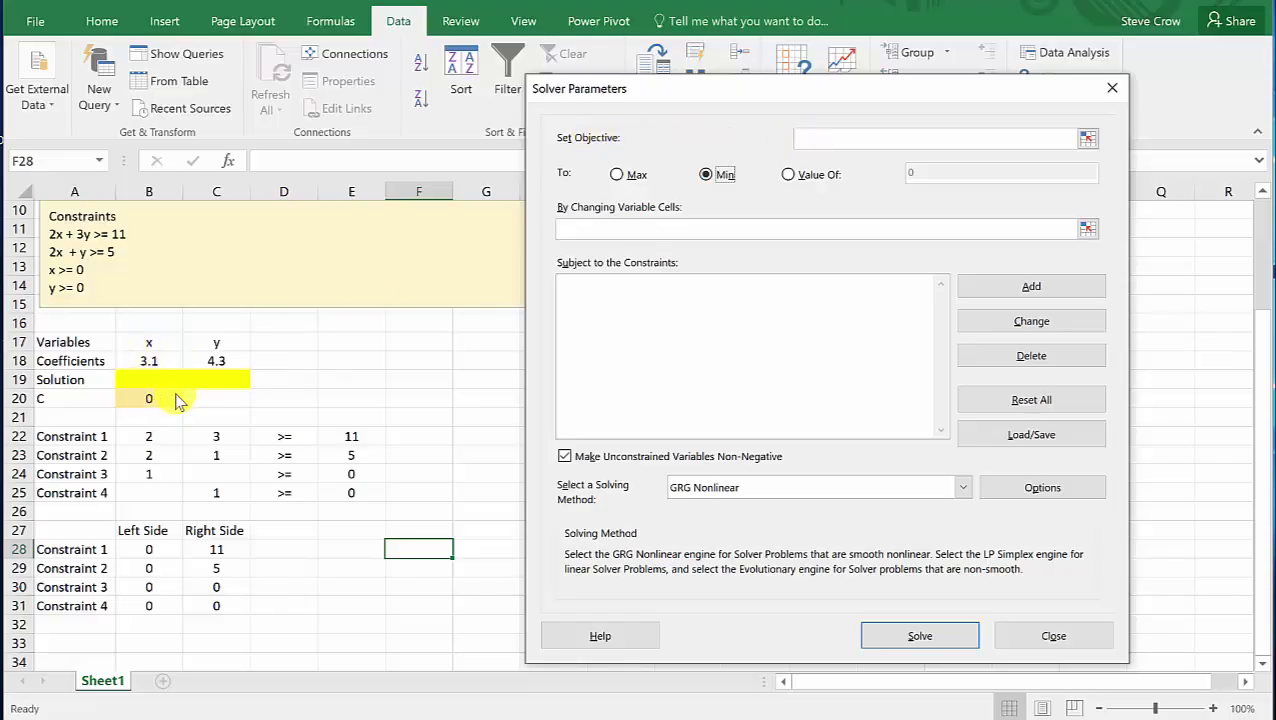
click(897, 138)
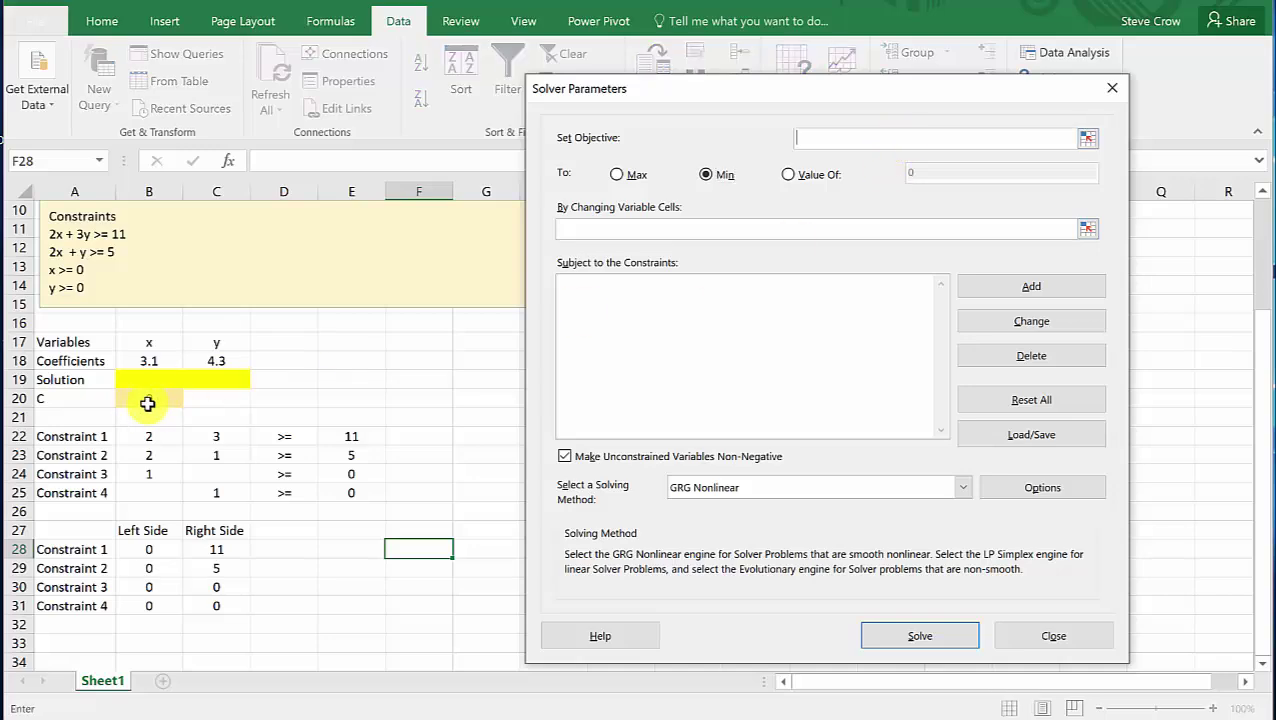
click(154, 400)
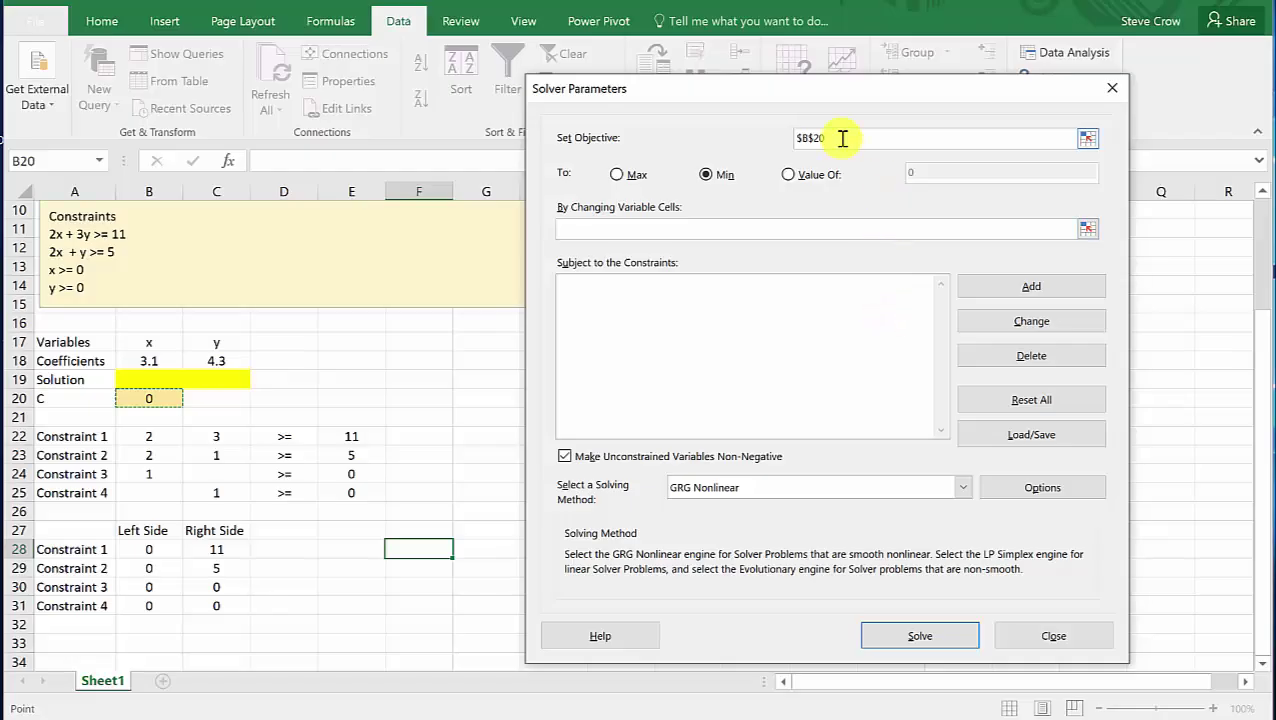
click(624, 226)
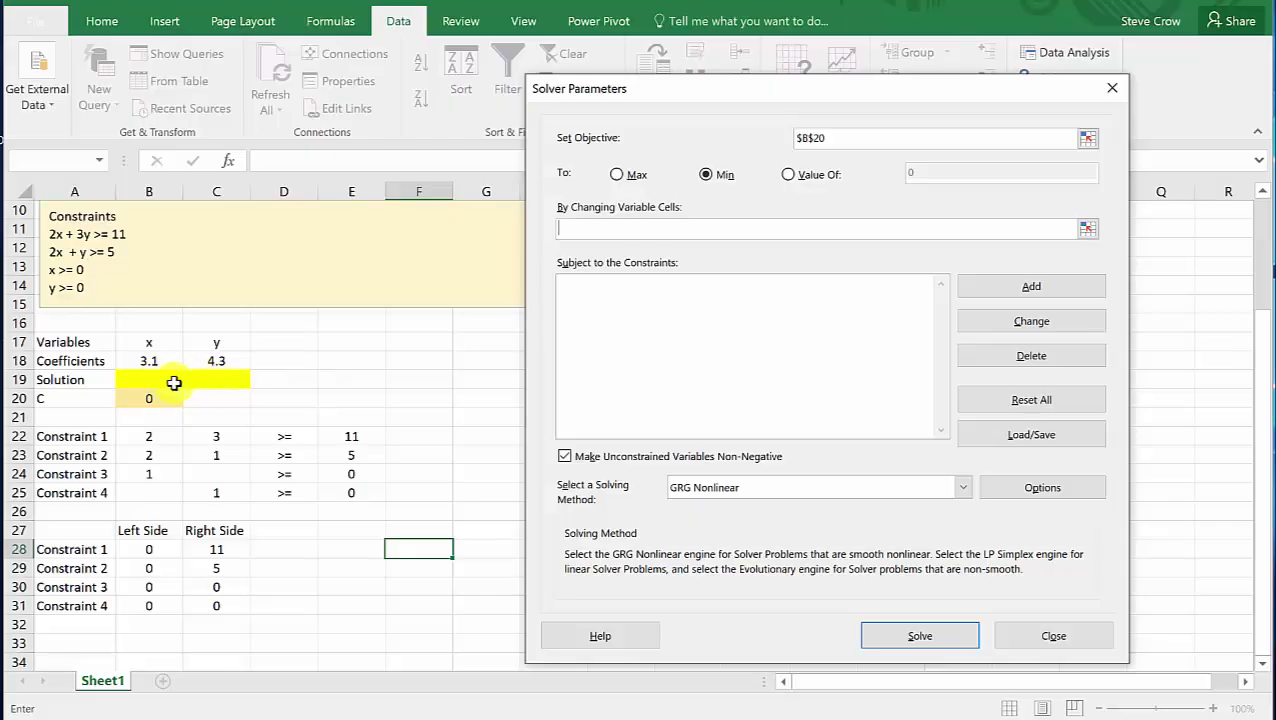
drag(165, 380, 191, 377)
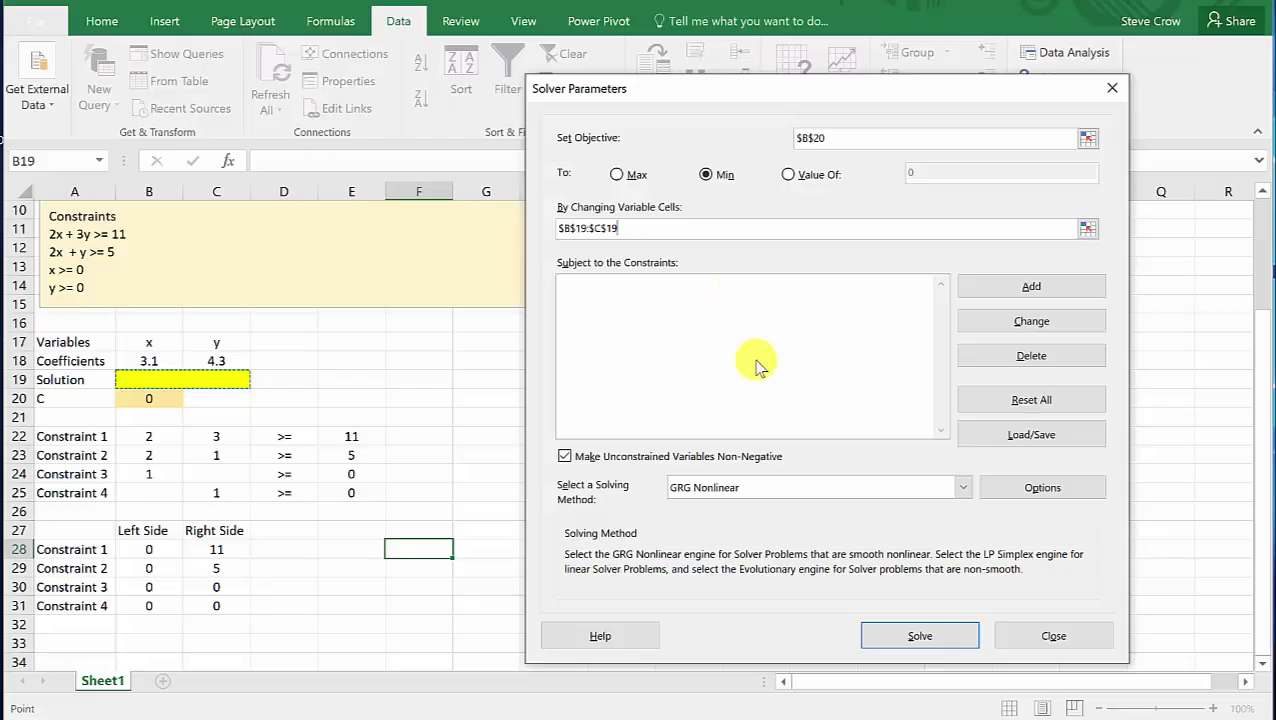
Add a Solver constraint requiring the Constraint 1 left side $B$28 to be >= its right side $C$28
click(1035, 292)
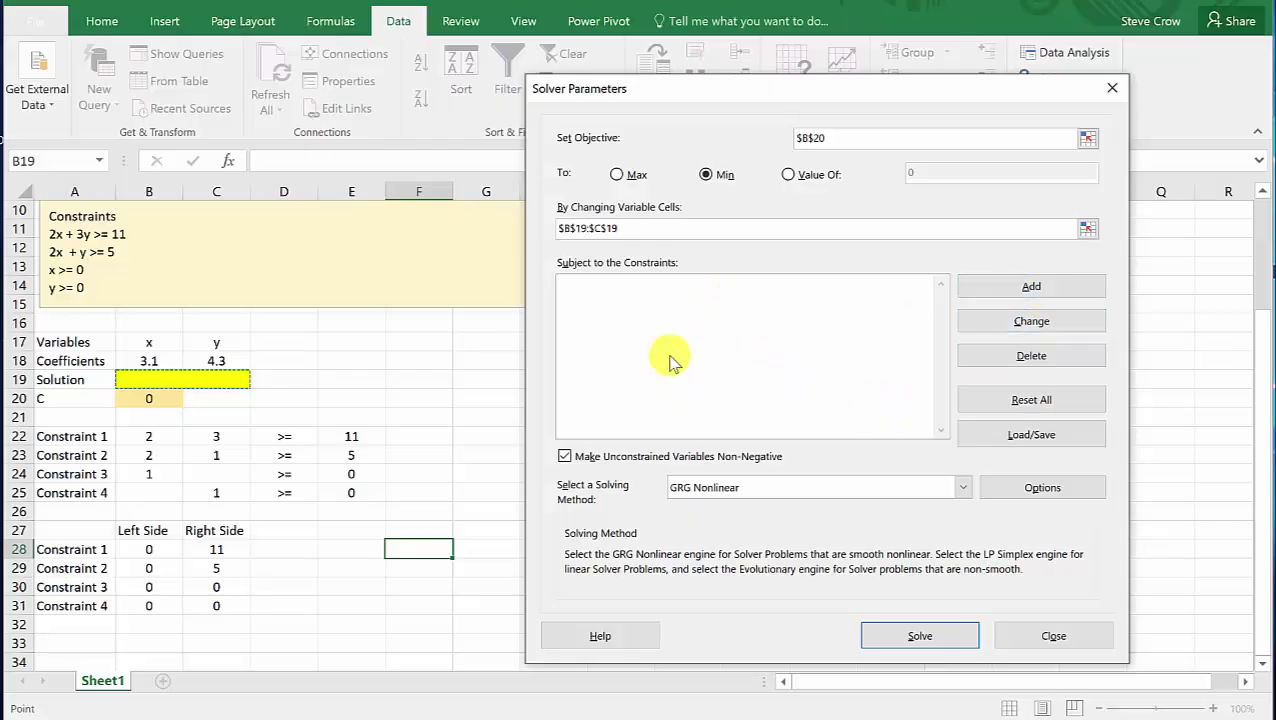
click(1055, 284)
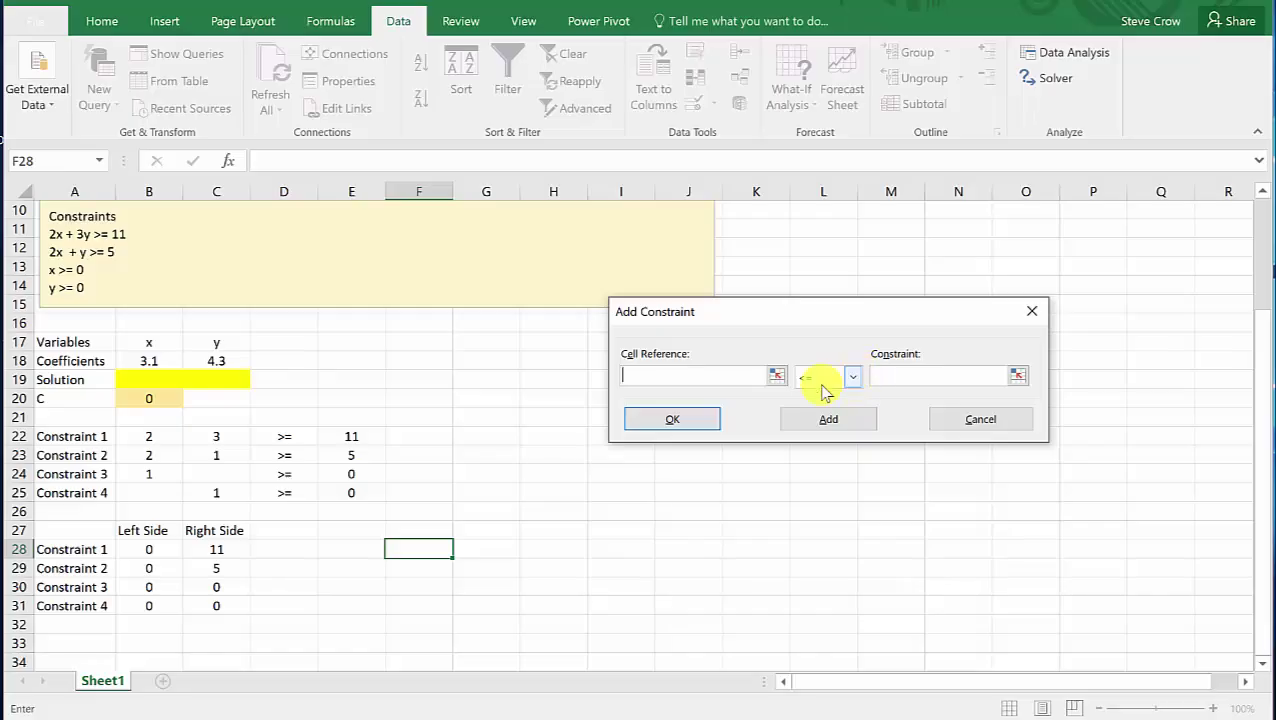
click(149, 549)
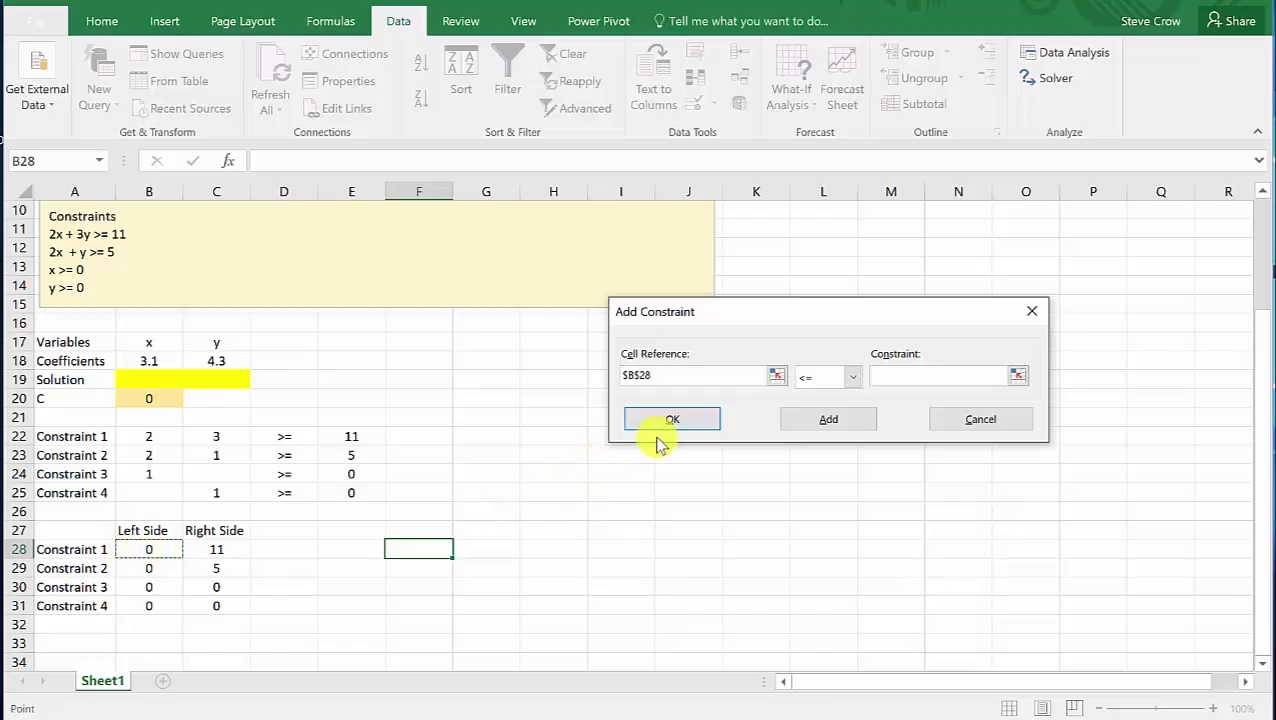
click(851, 377)
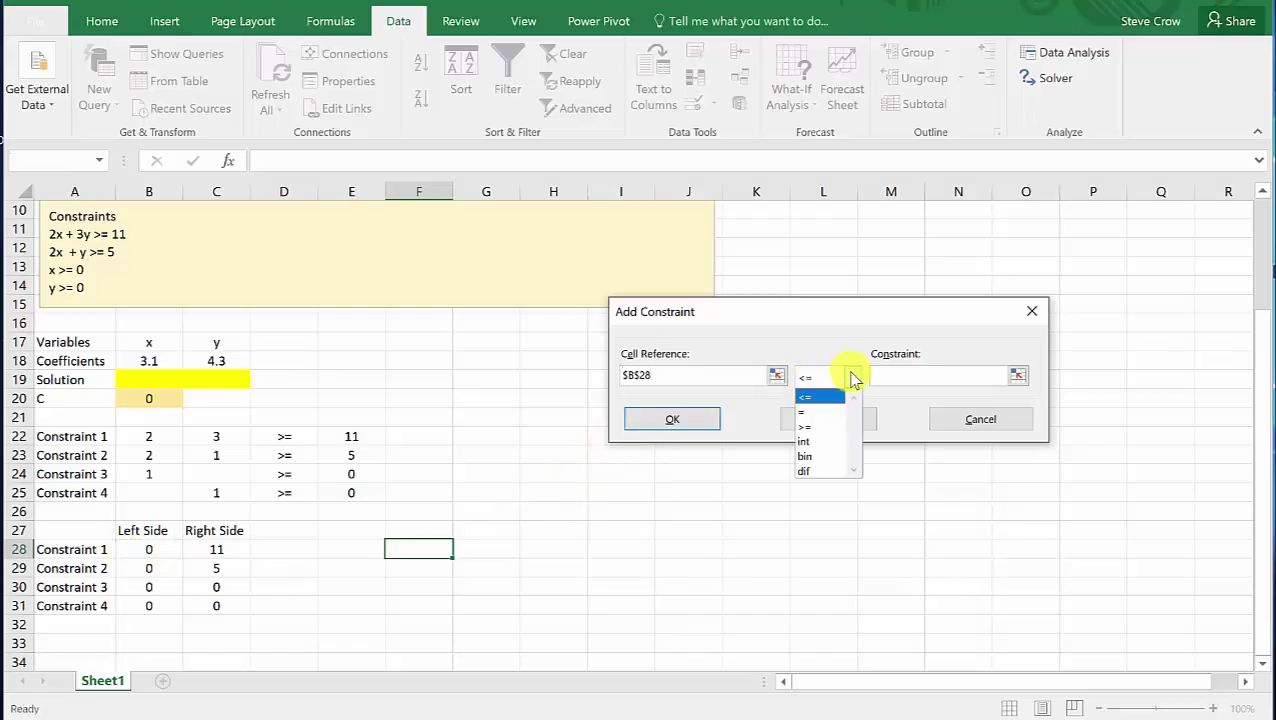
click(808, 427)
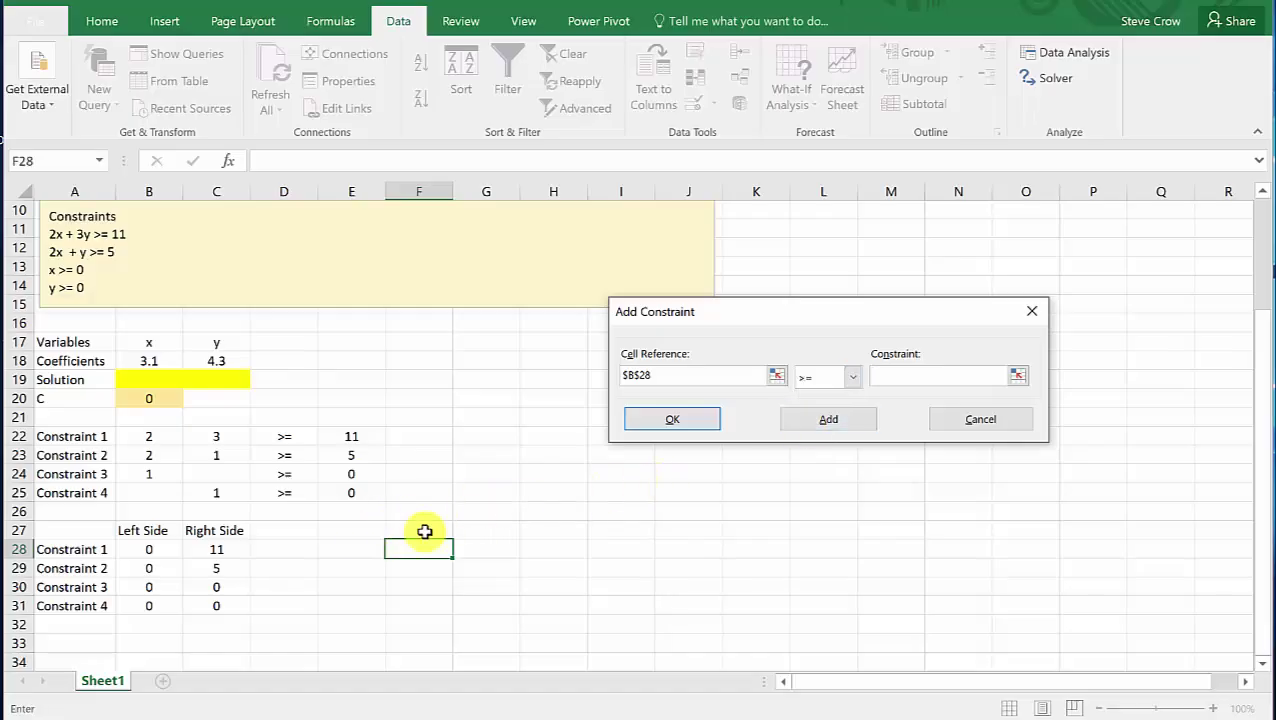
click(218, 549)
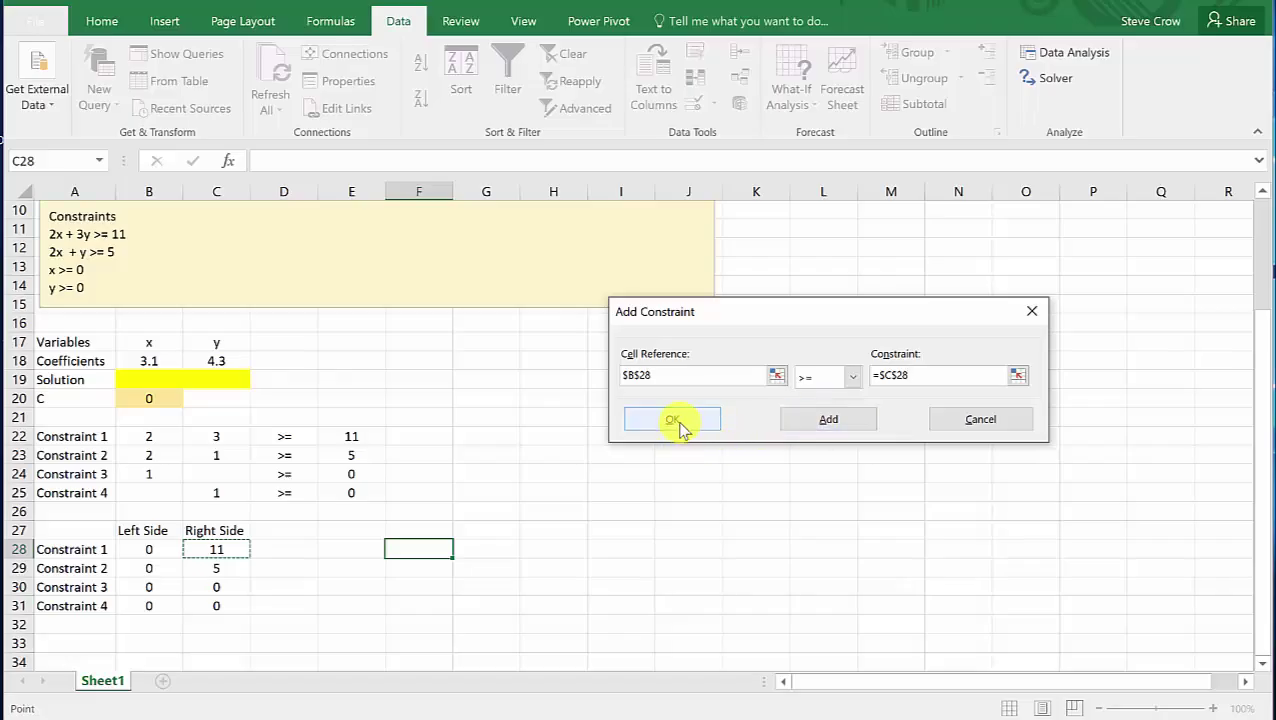
click(826, 420)
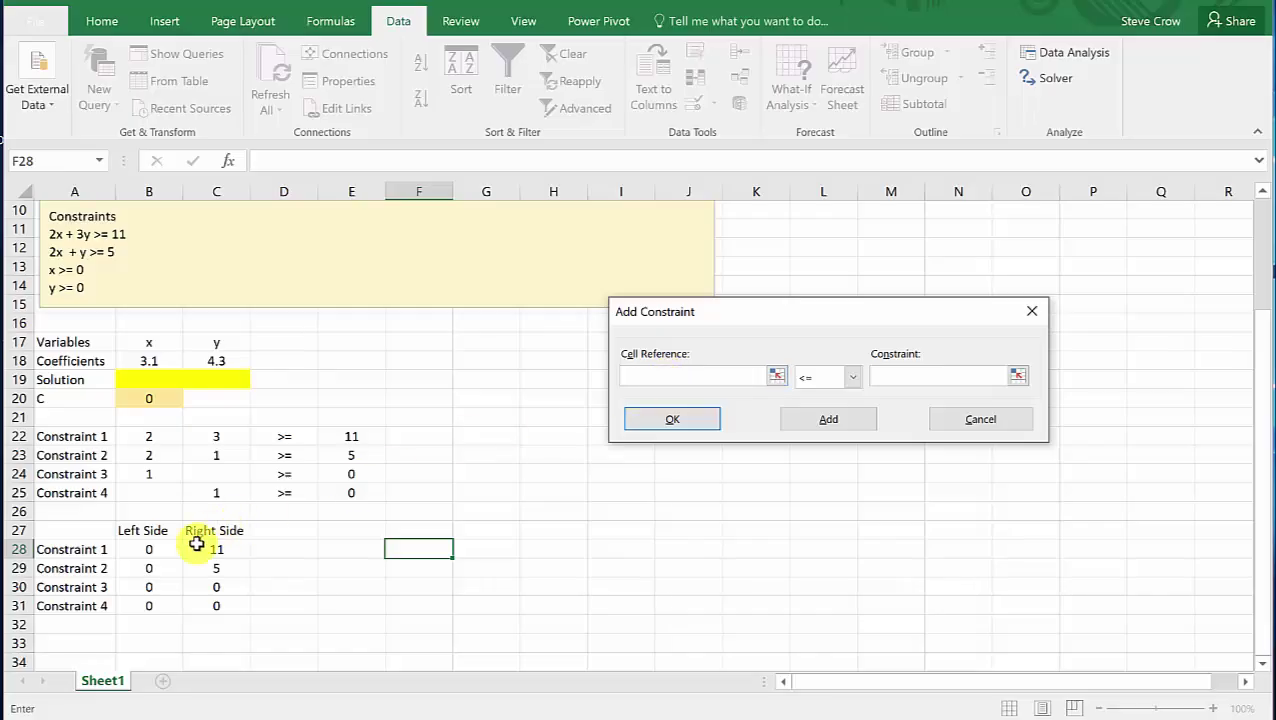
Add a second constraint requiring $B$29 >= $C$29 and return to the Solver parameters
click(150, 568)
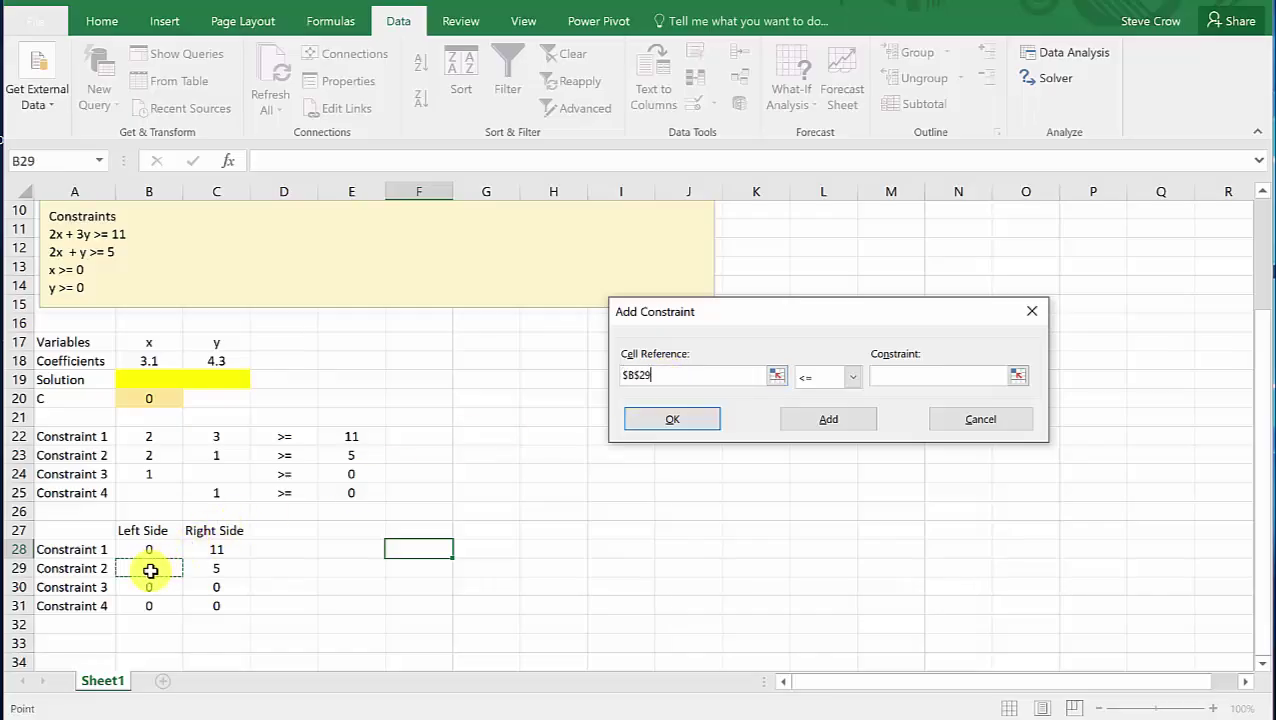
click(852, 376)
click(846, 425)
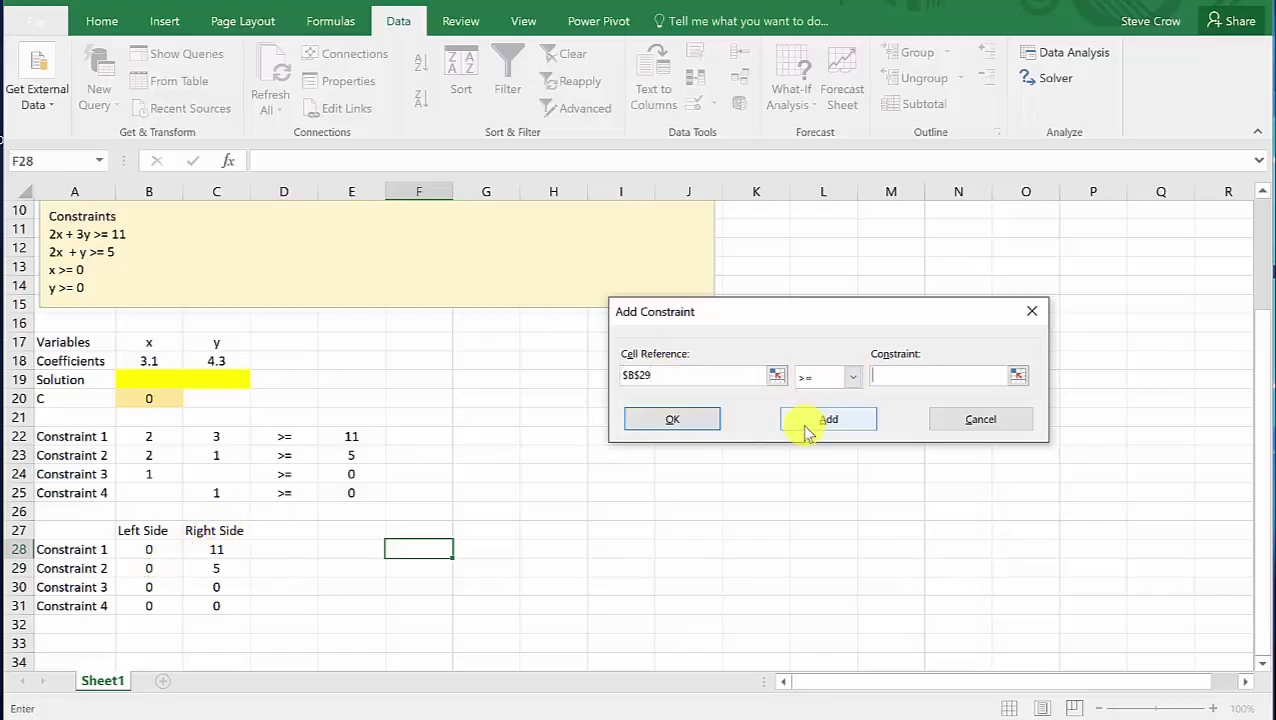
click(222, 568)
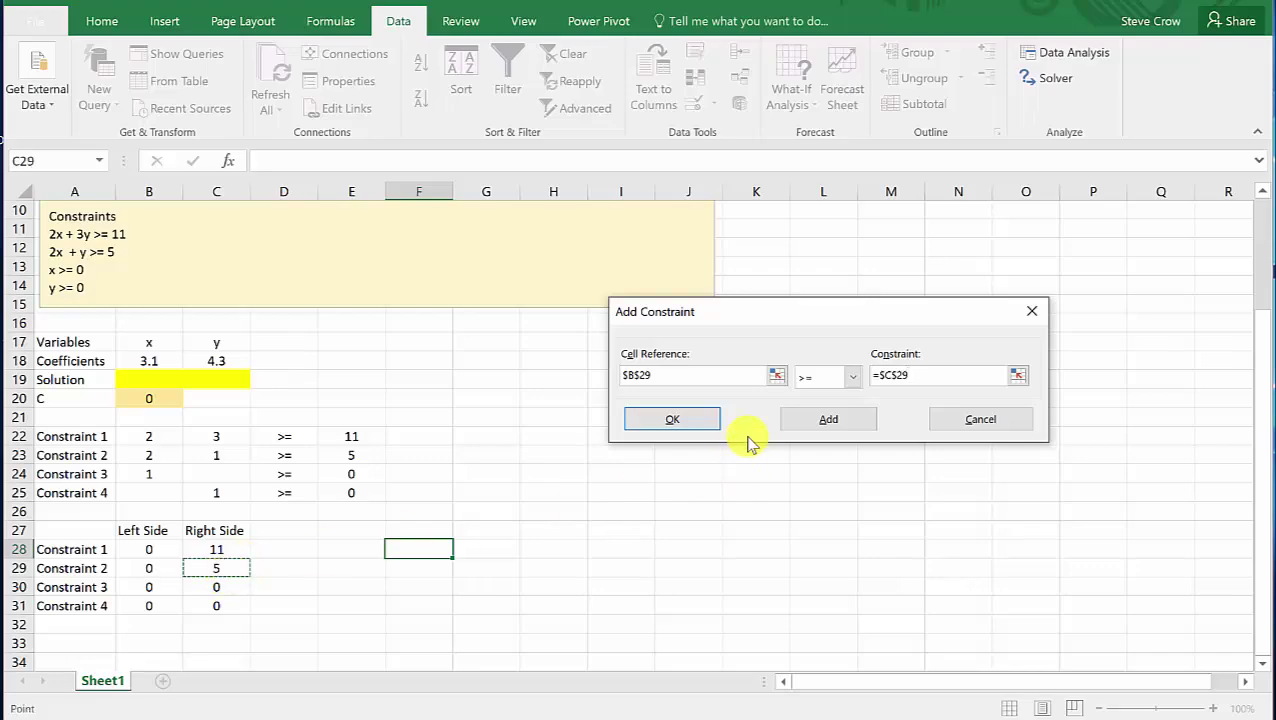
click(698, 428)
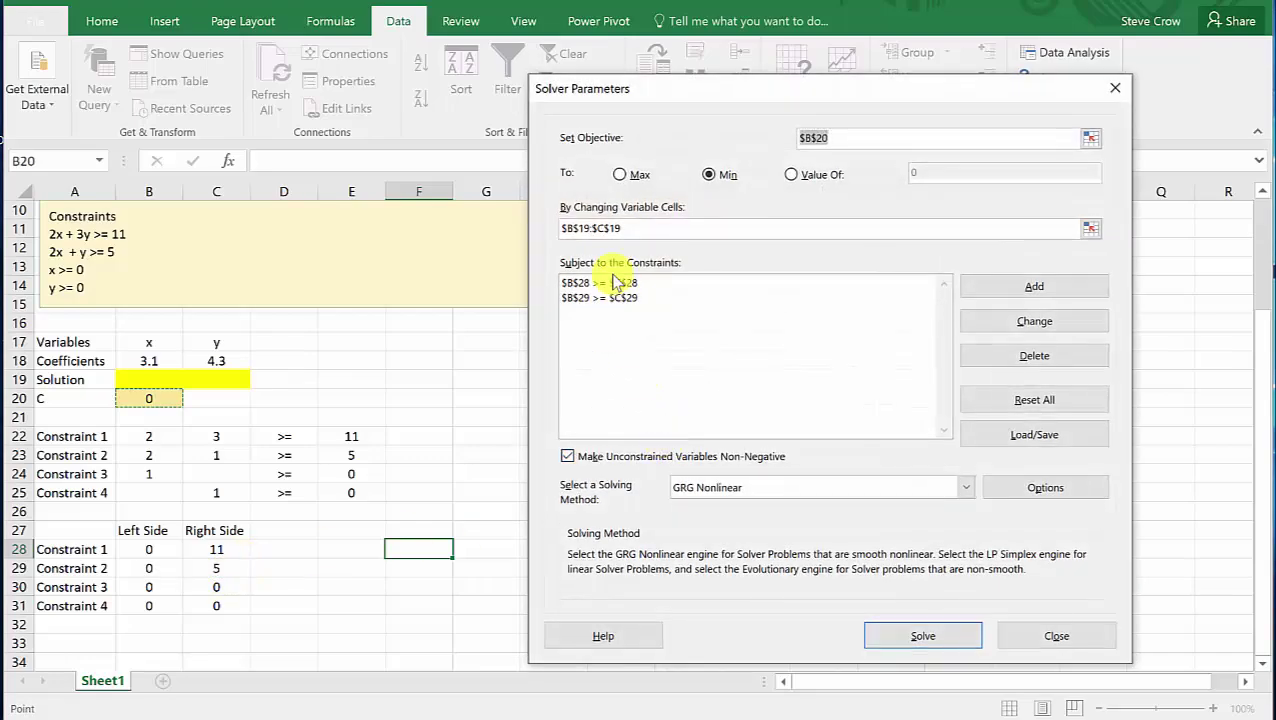
Delete the two individual constraints for rows 28 and 29 from the Solver model
click(614, 284)
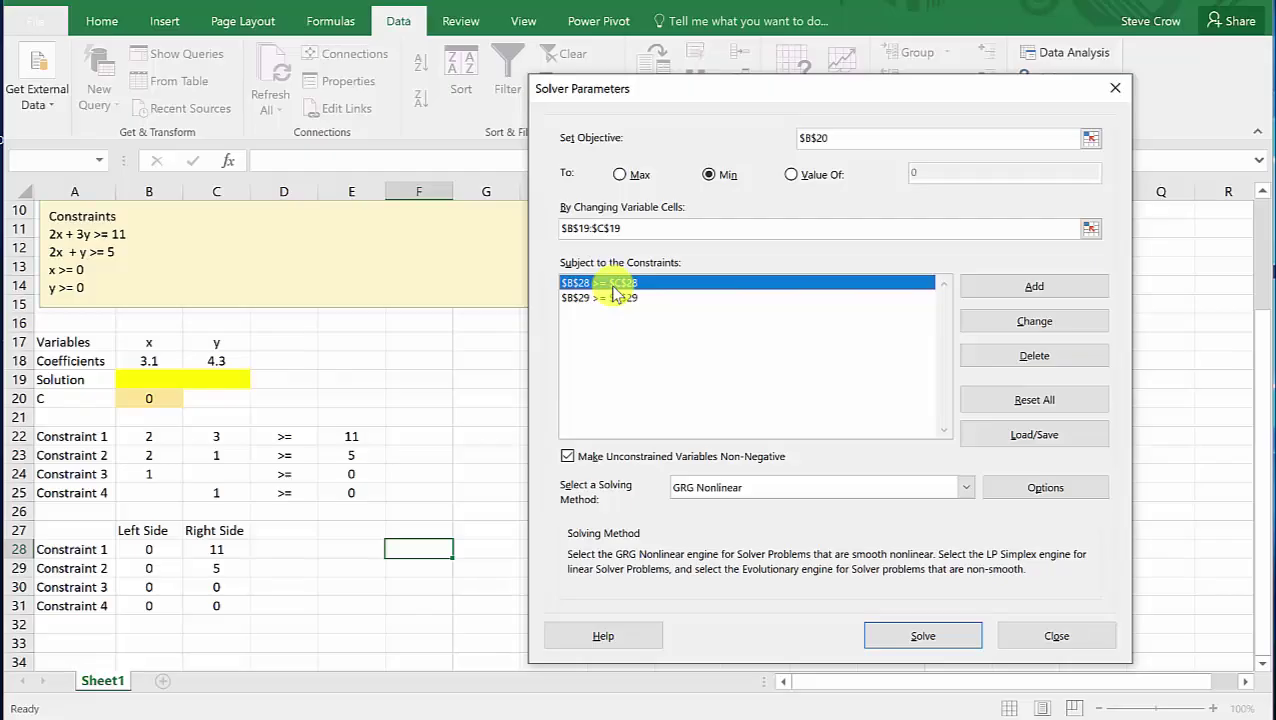
click(614, 298)
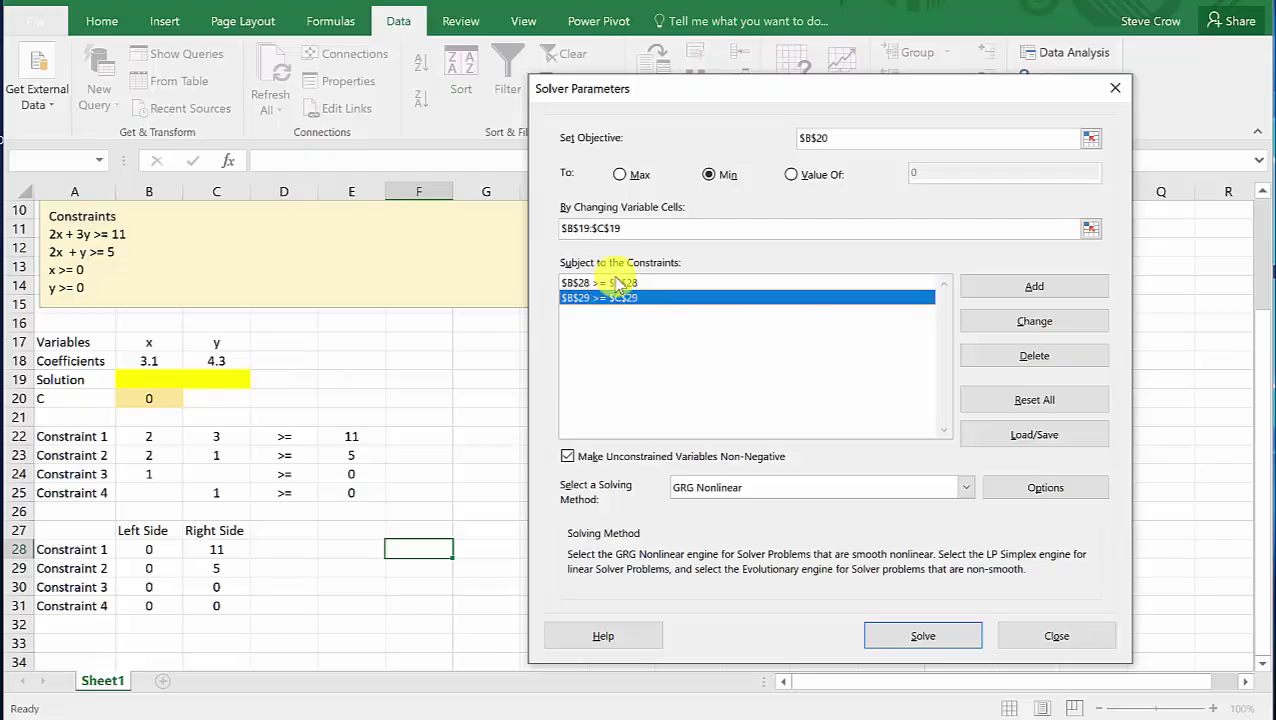
click(617, 284)
click(617, 300)
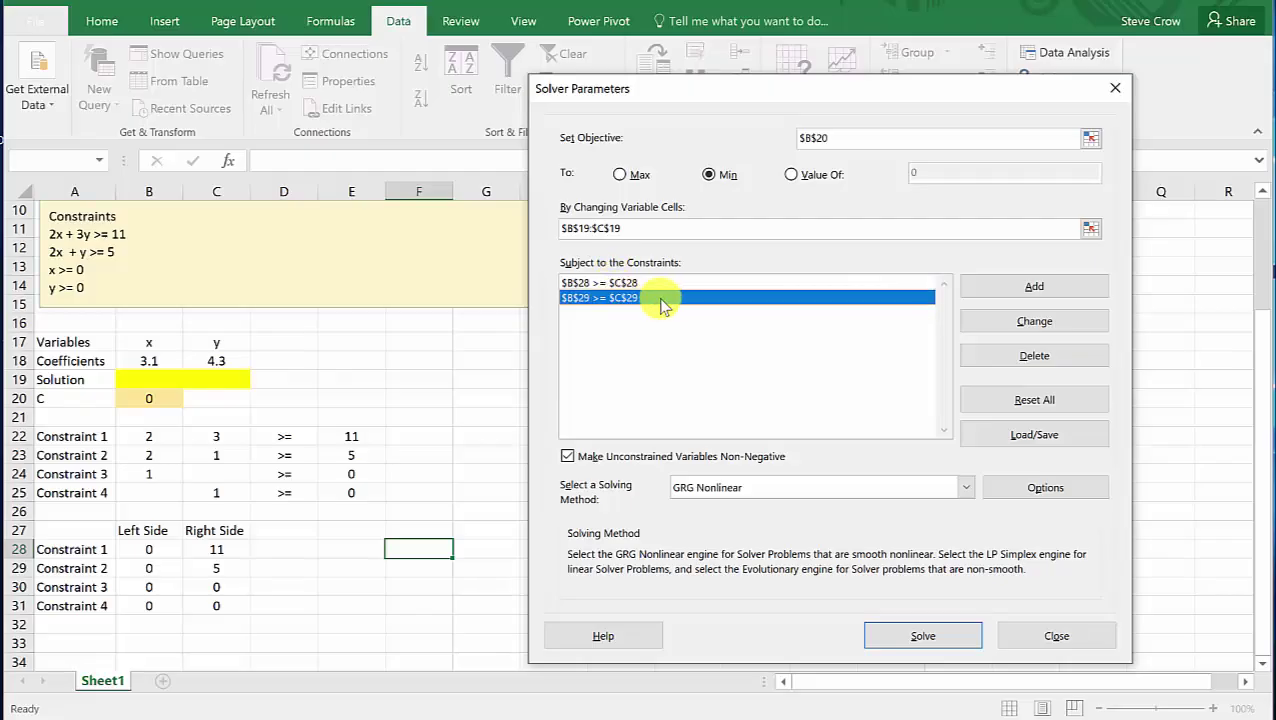
click(645, 284)
click(1000, 350)
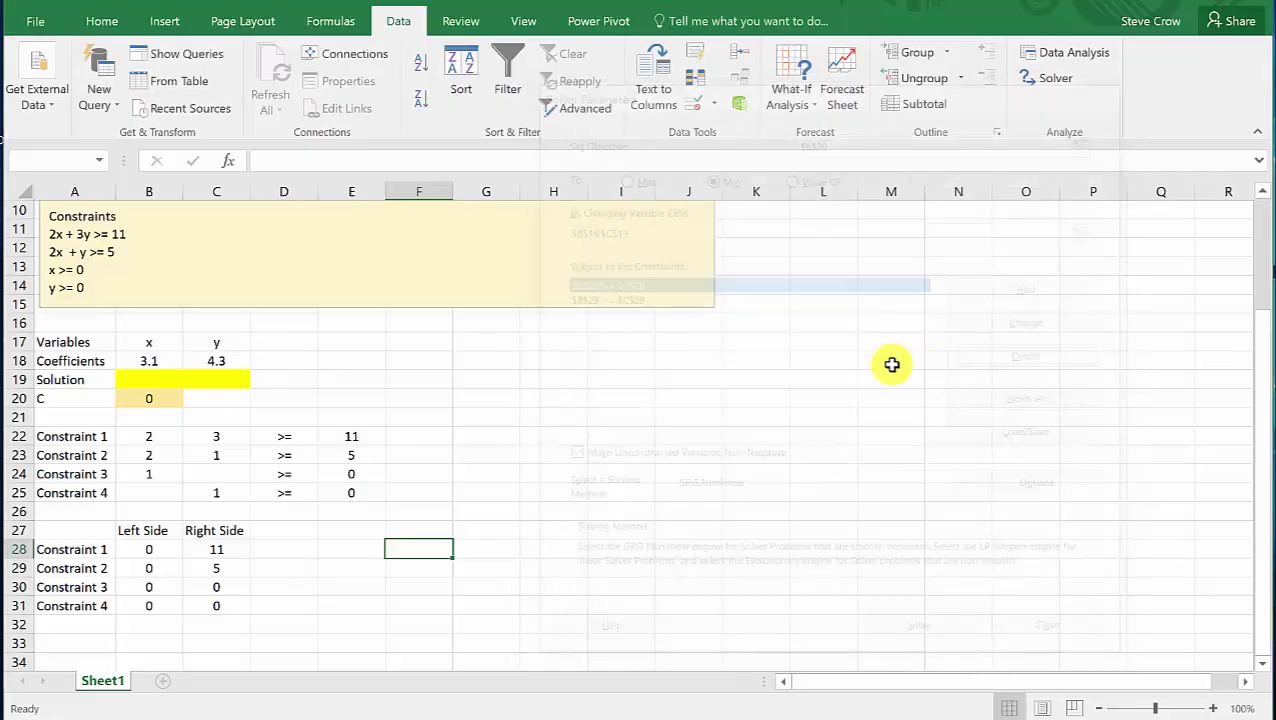
click(641, 287)
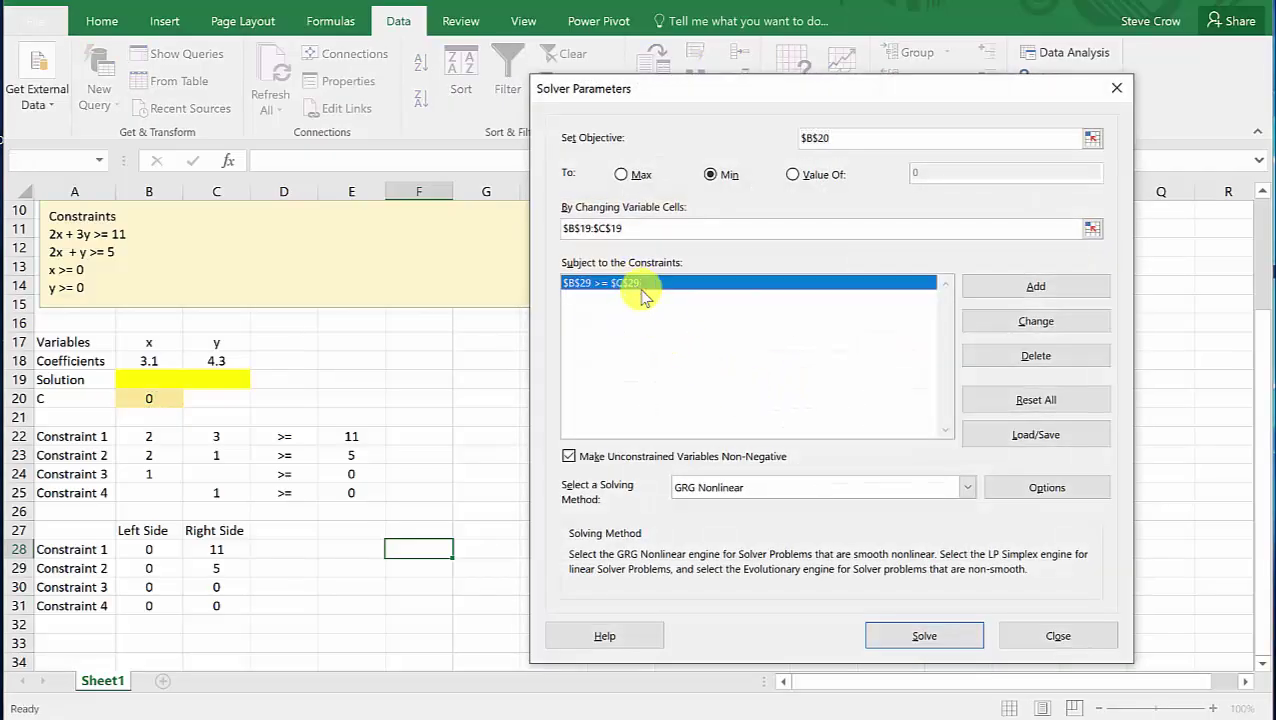
click(1035, 358)
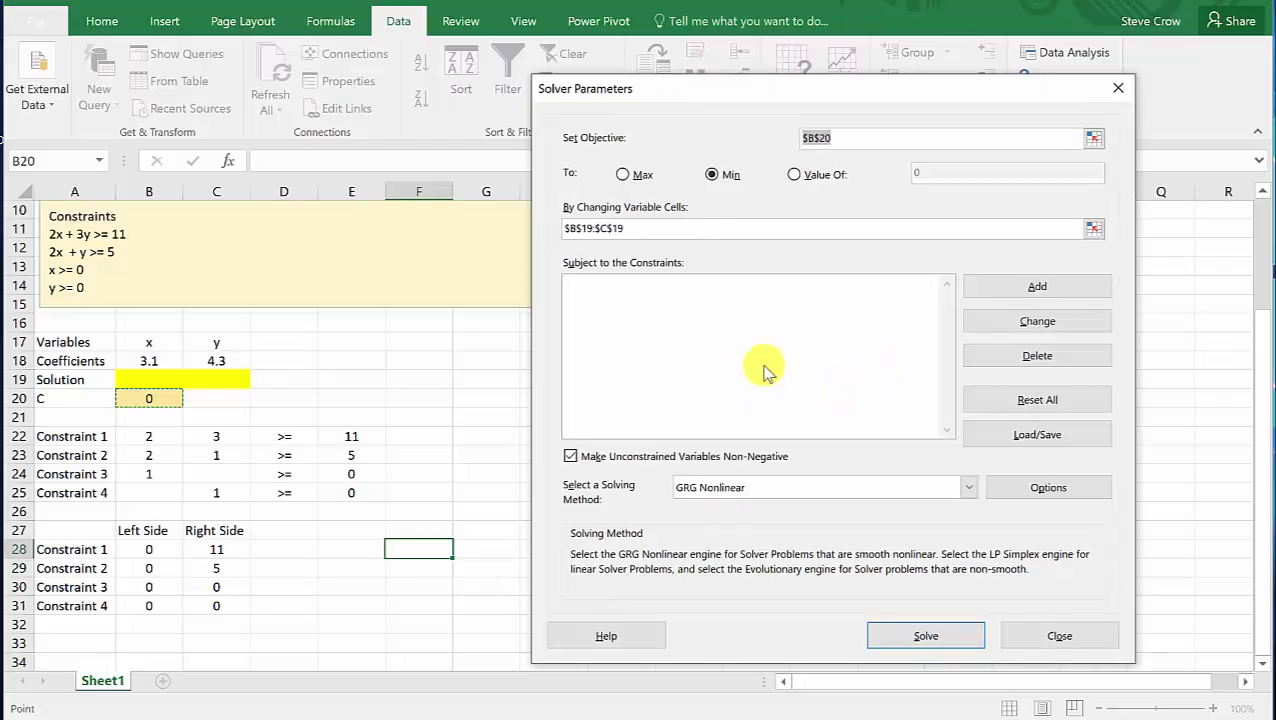
Add one combined constraint $B$28:$B$31 >= $C$28:$C$31 and solve the model
click(1030, 288)
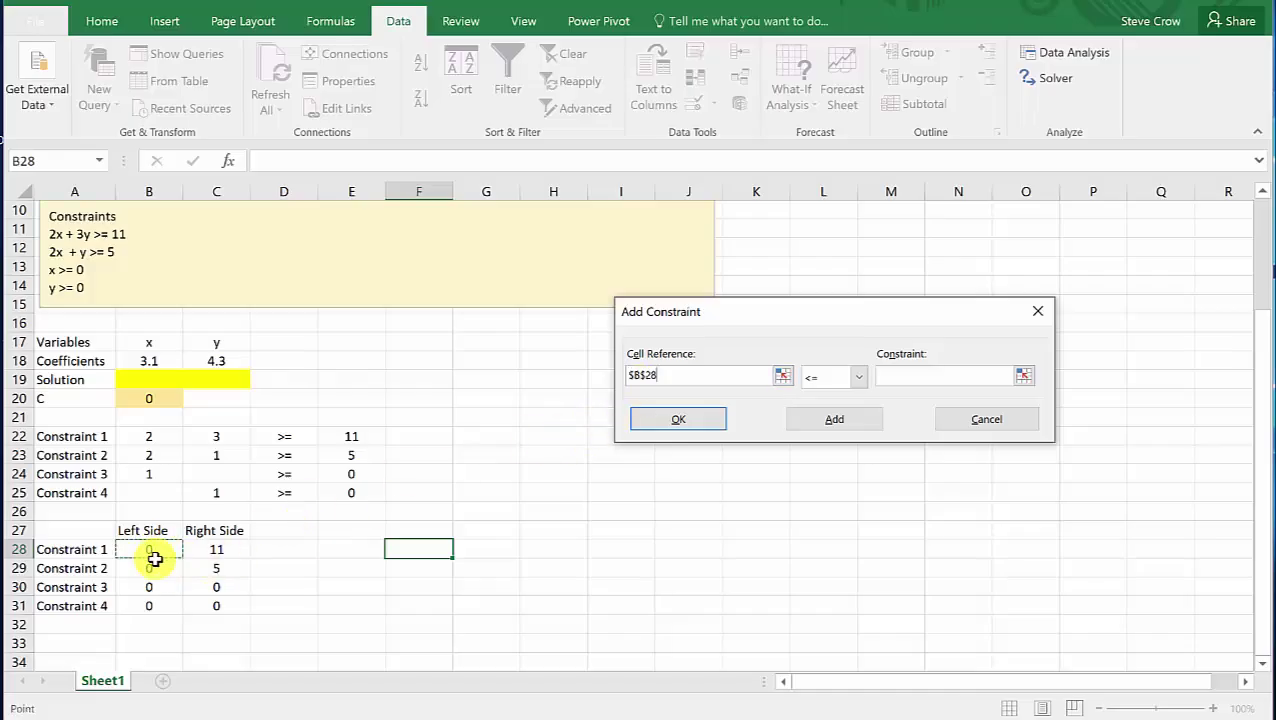
drag(155, 560, 160, 606)
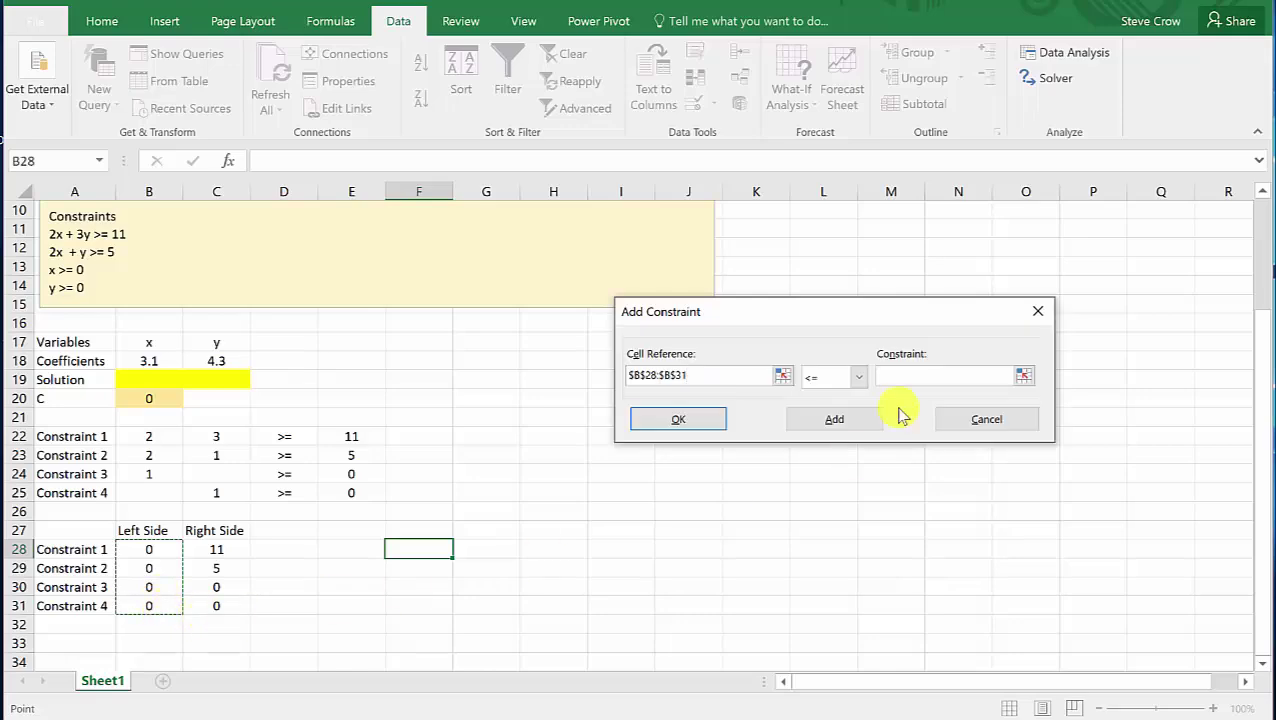
click(860, 378)
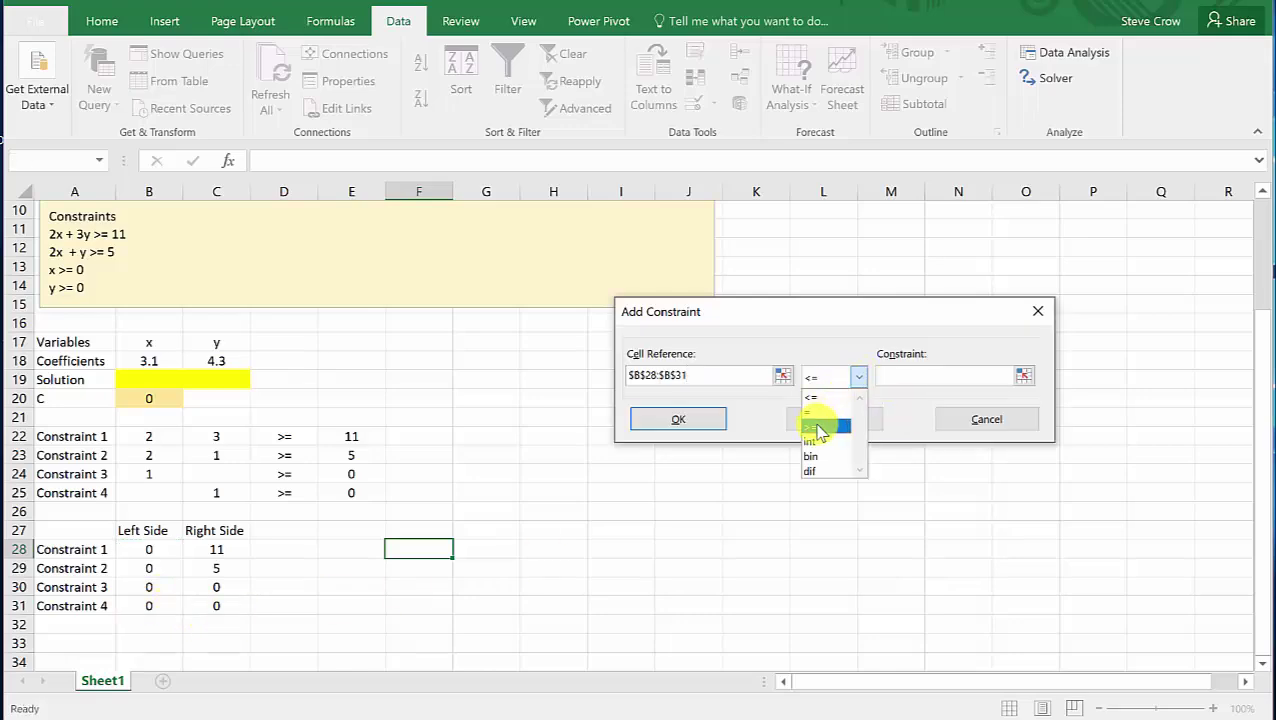
click(819, 428)
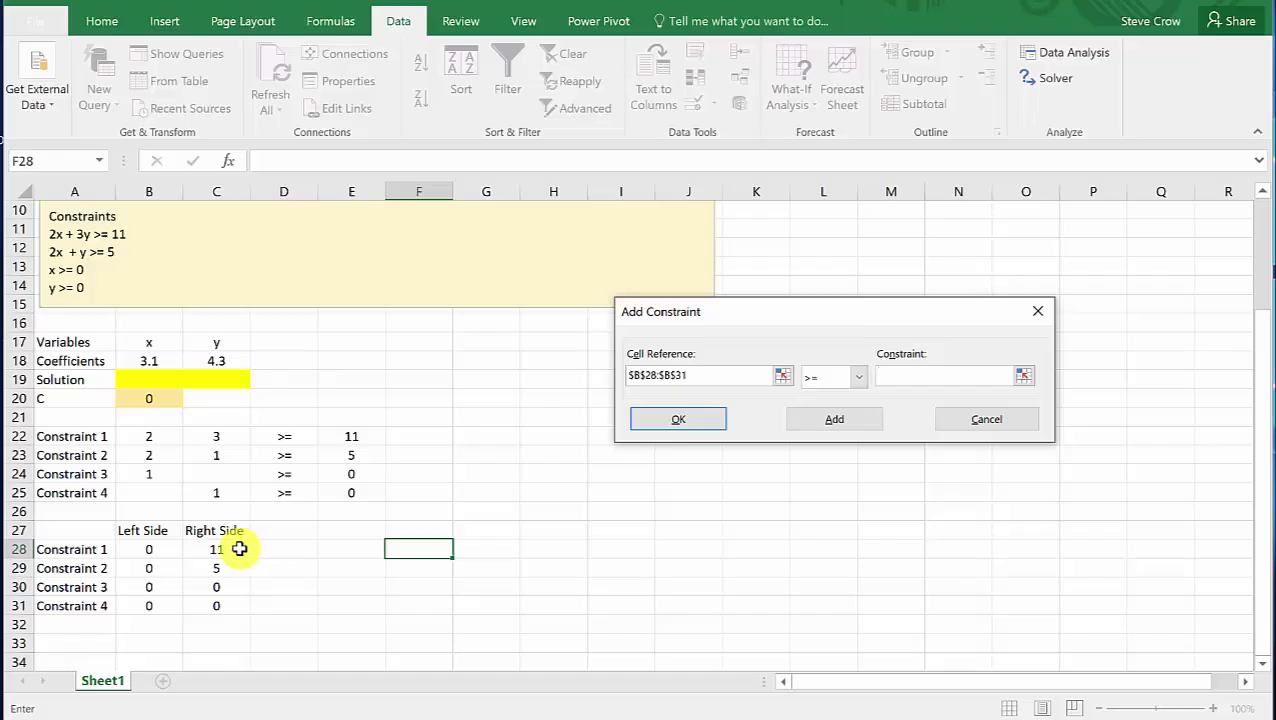
drag(239, 549, 236, 602)
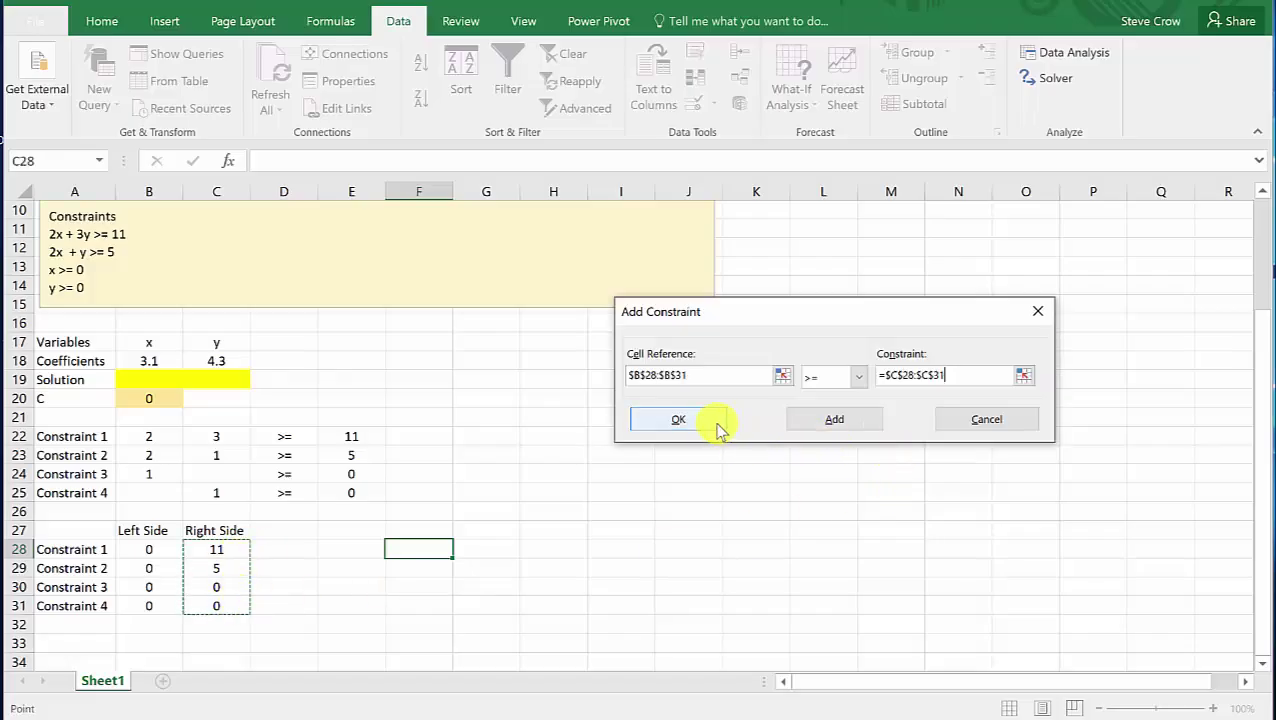
click(678, 419)
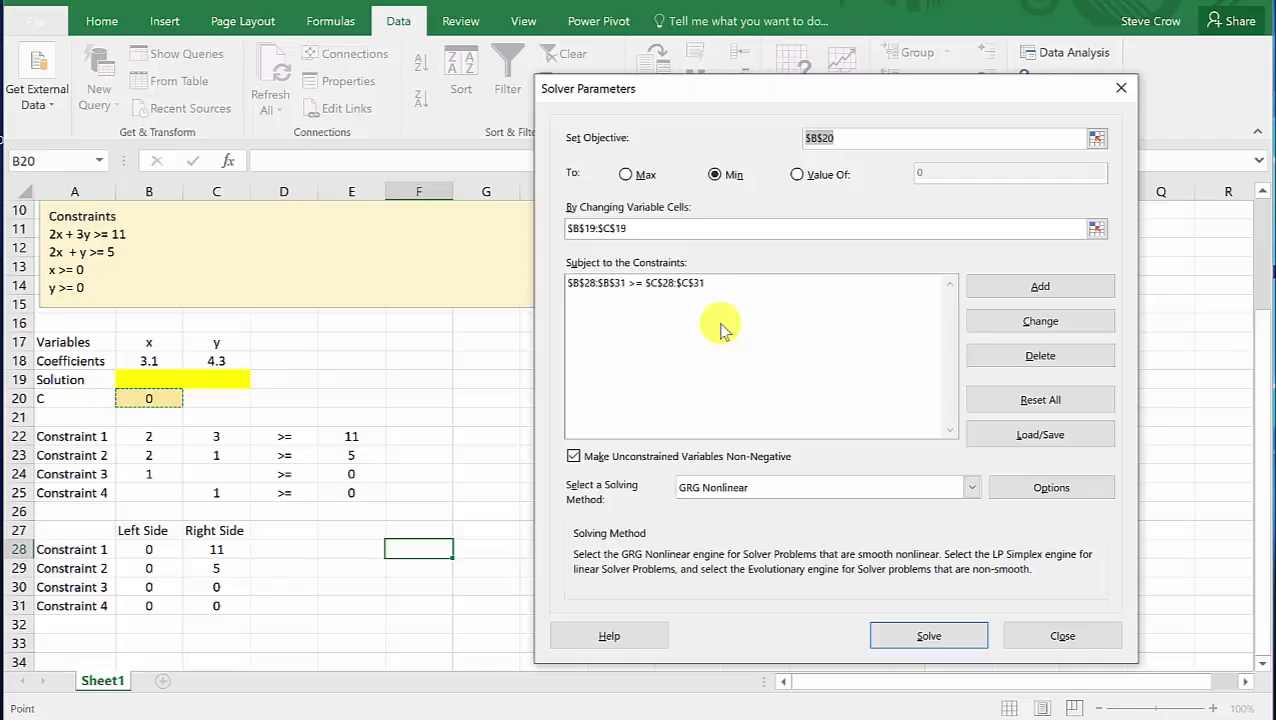
click(912, 637)
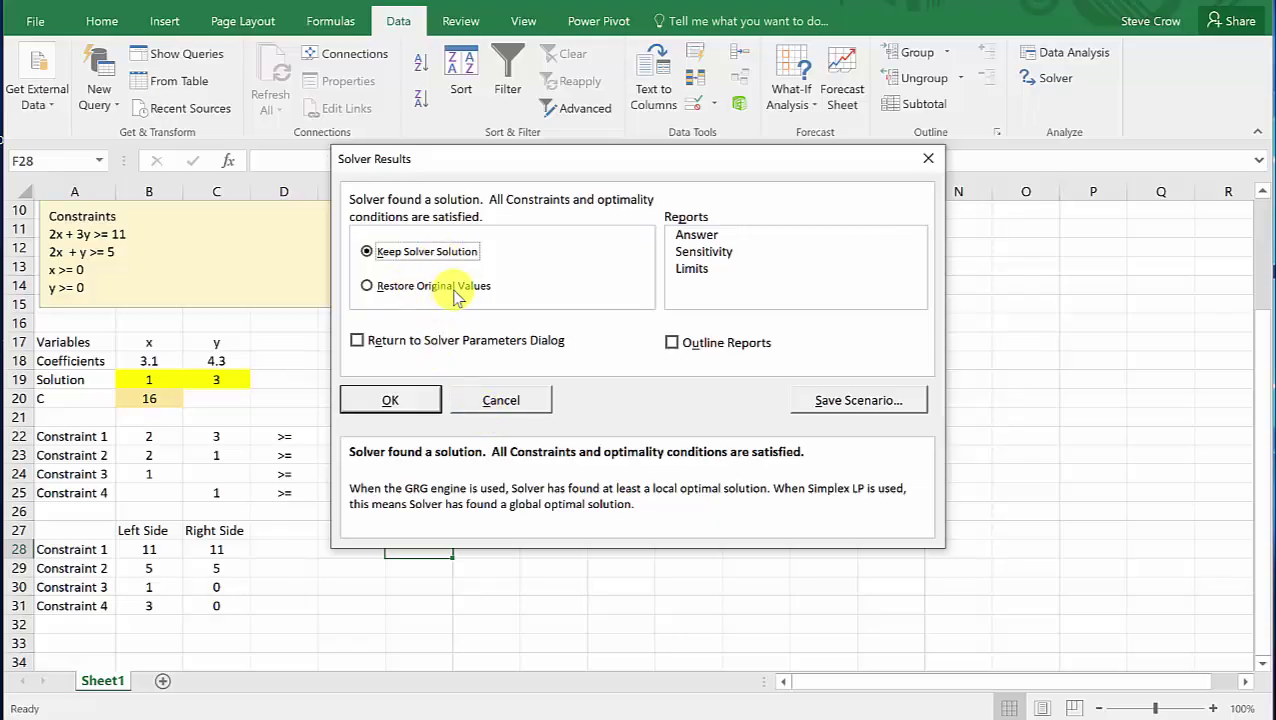
click(700, 236)
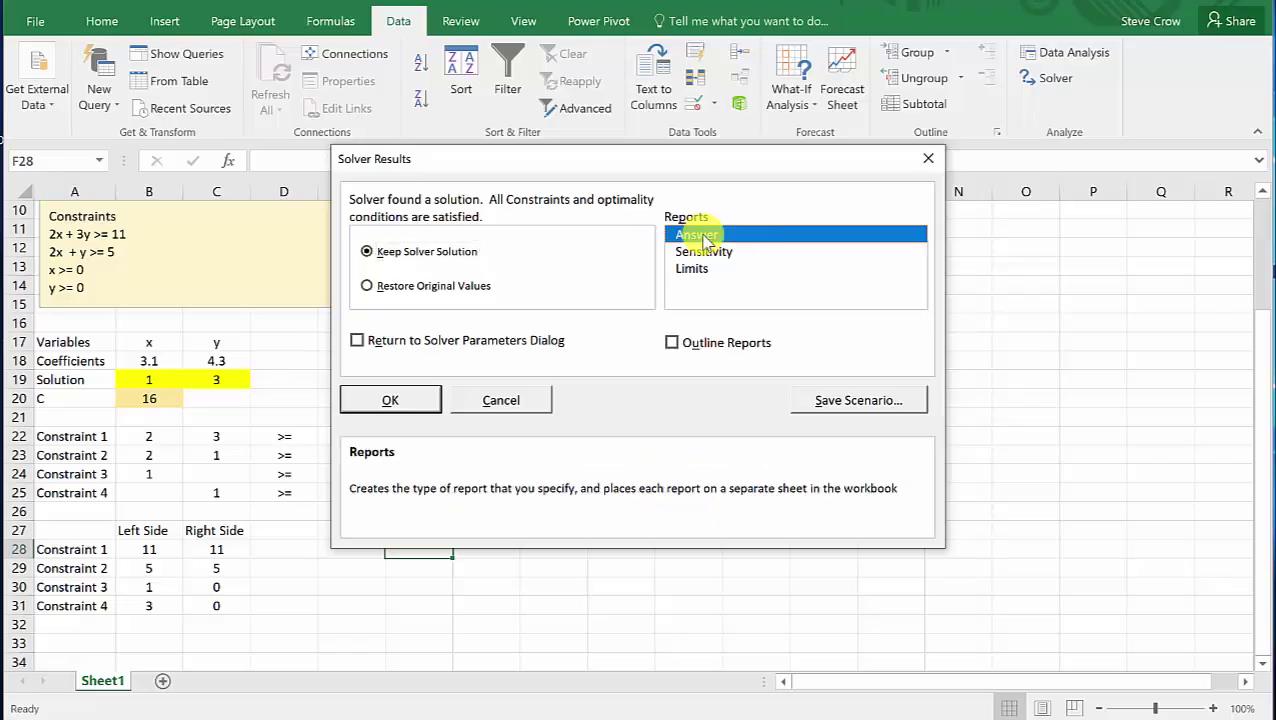
shift+click(703, 251)
shift+click(700, 268)
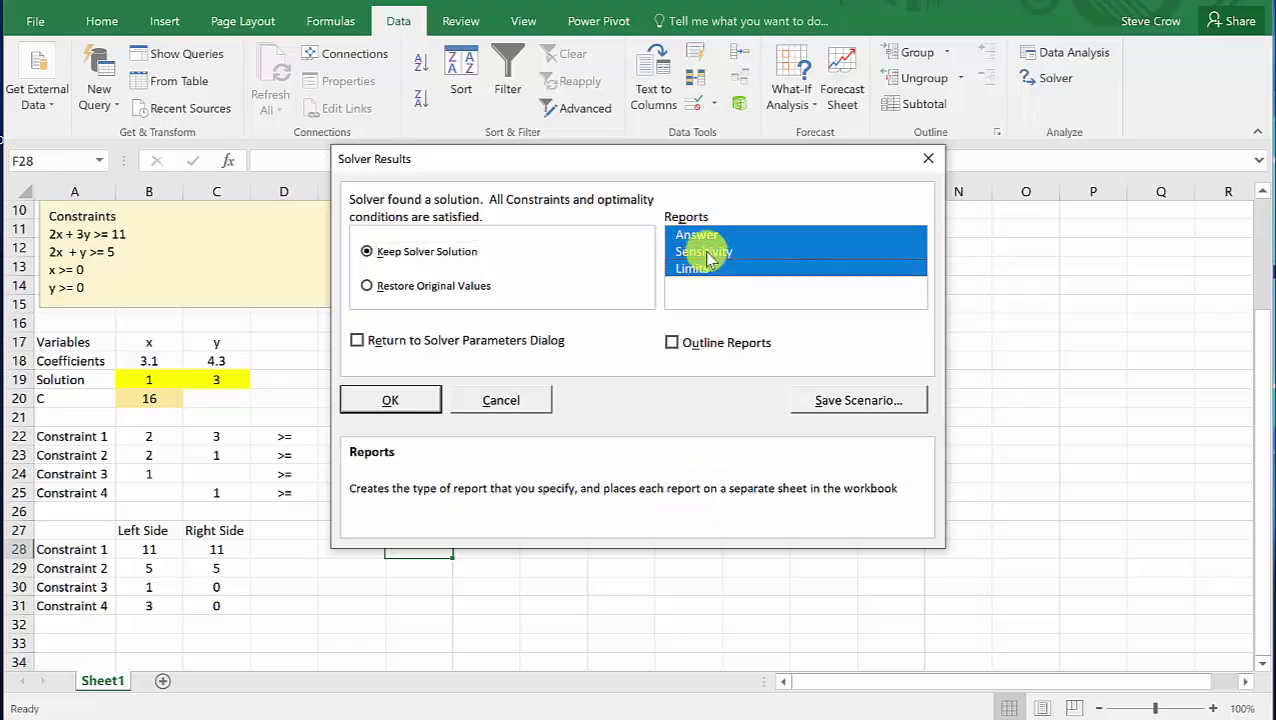
click(706, 252)
click(708, 236)
click(716, 269)
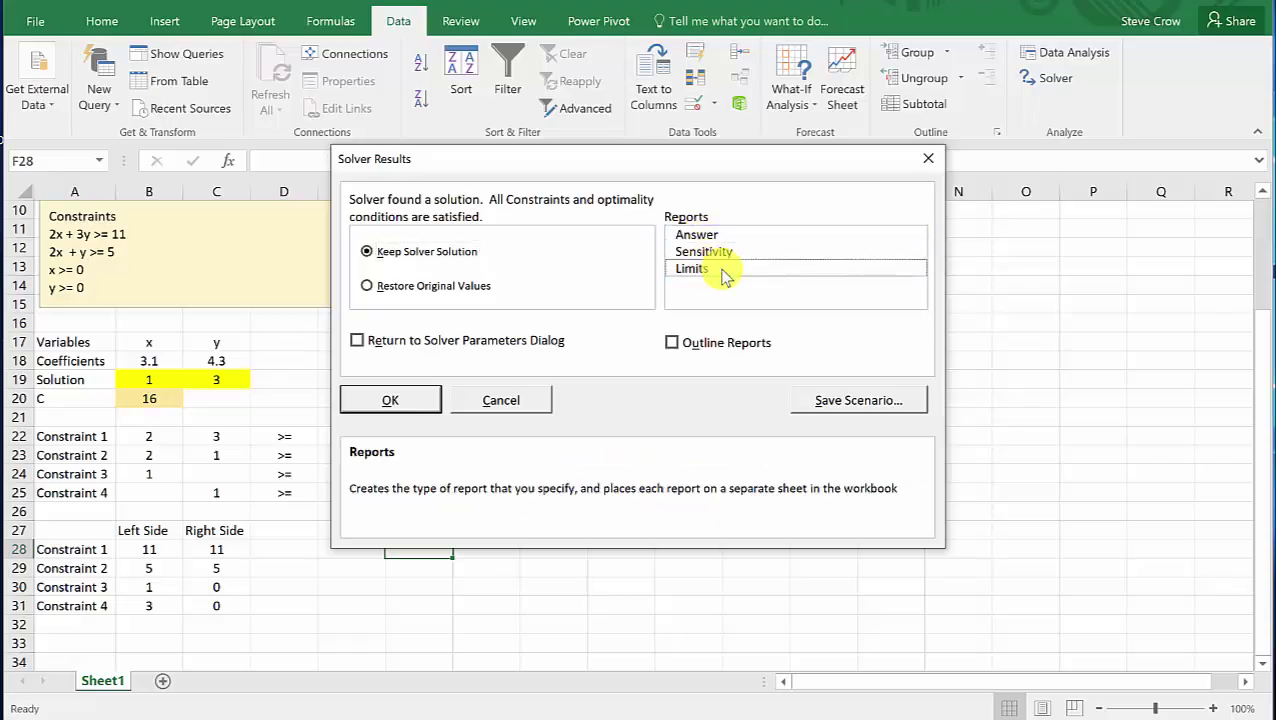
Keep the Solver solution without any reports and review it against the problem statement and constraints
click(393, 400)
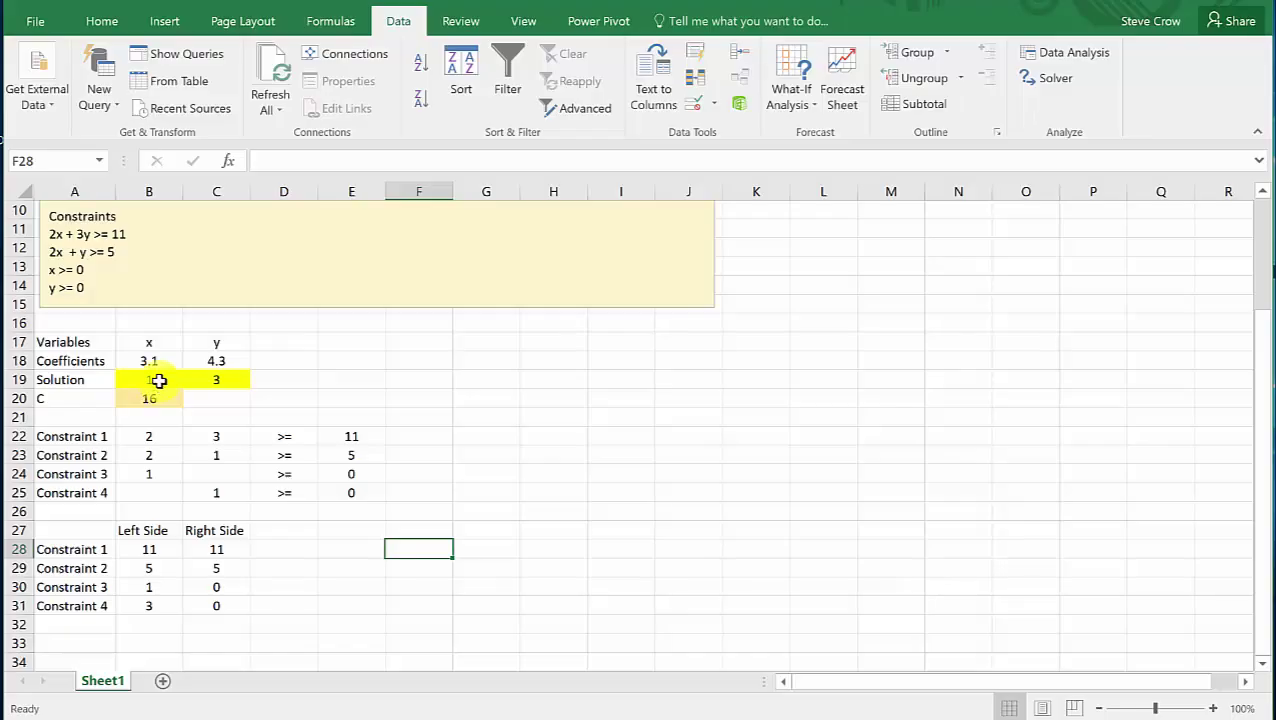
scroll(177, 404, up, 3)
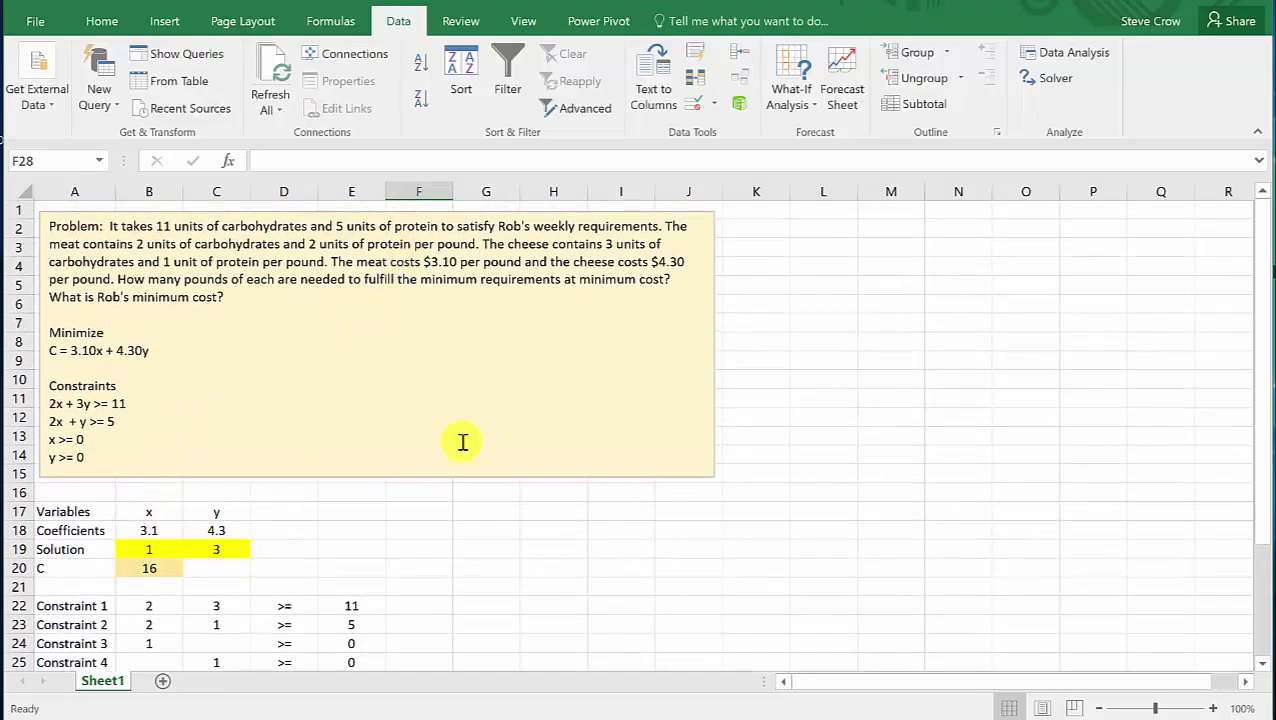
scroll(527, 490, down, 2)
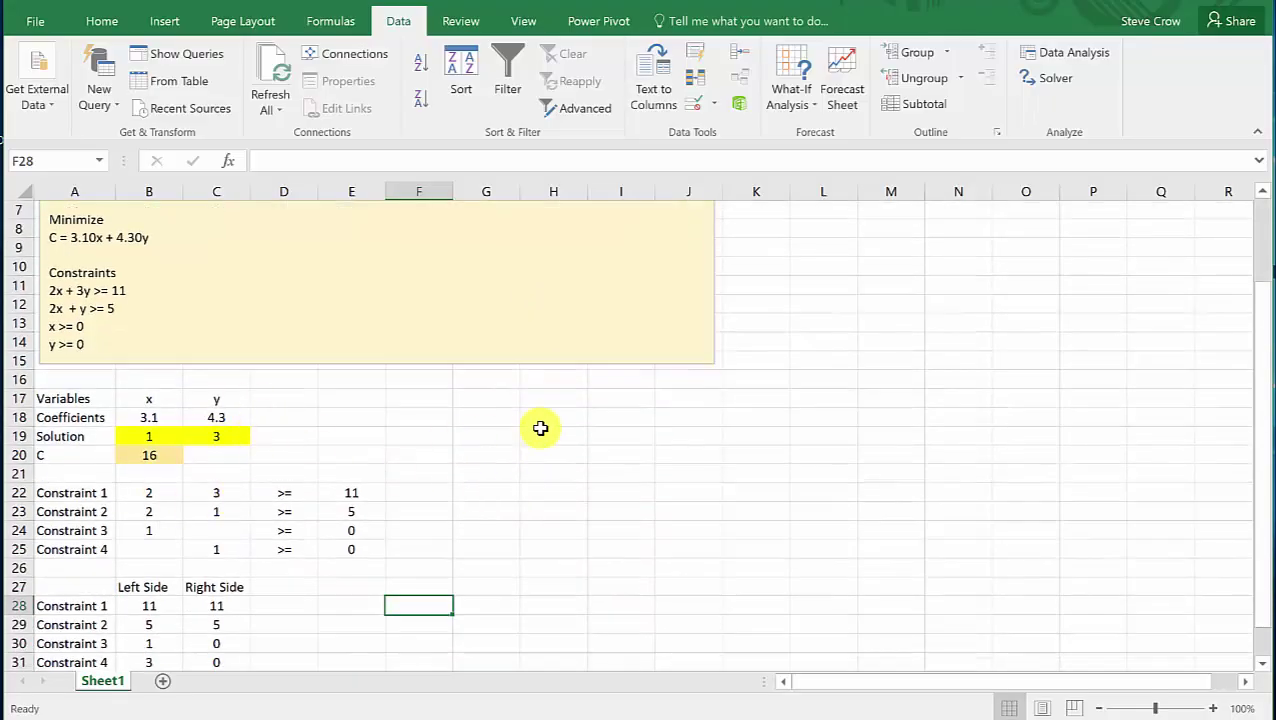
scroll(540, 428, down, 1)
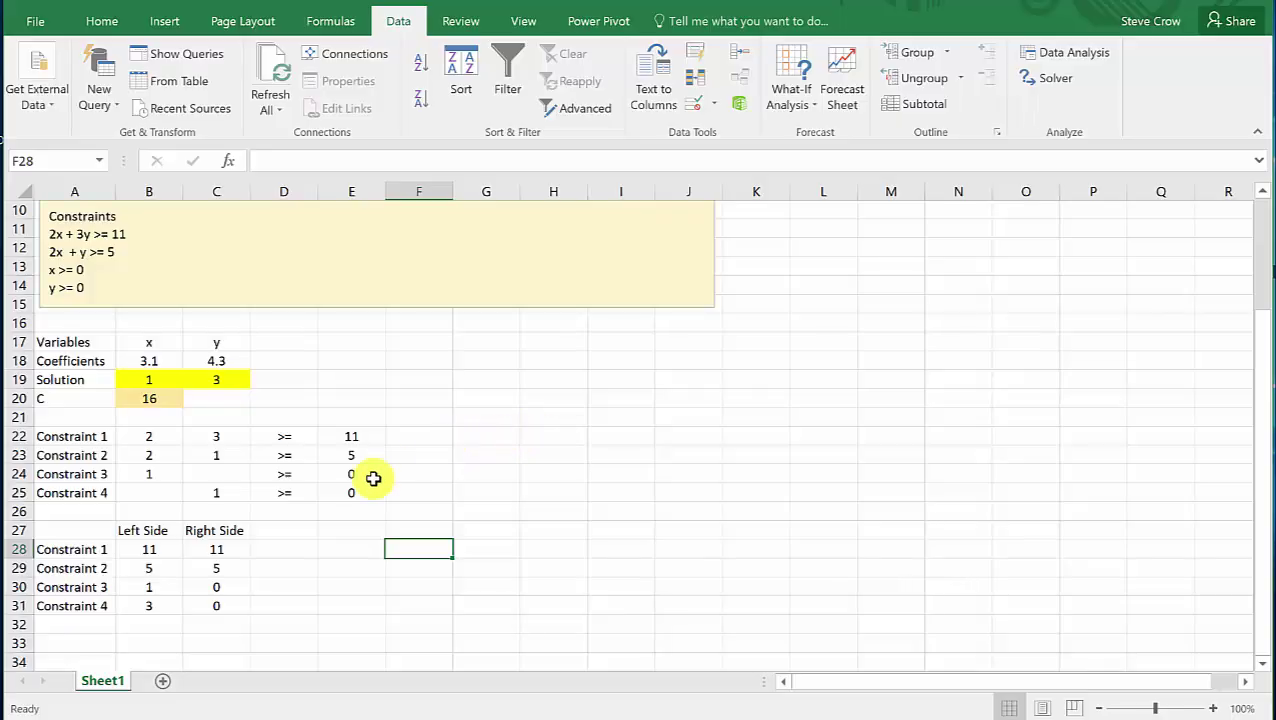